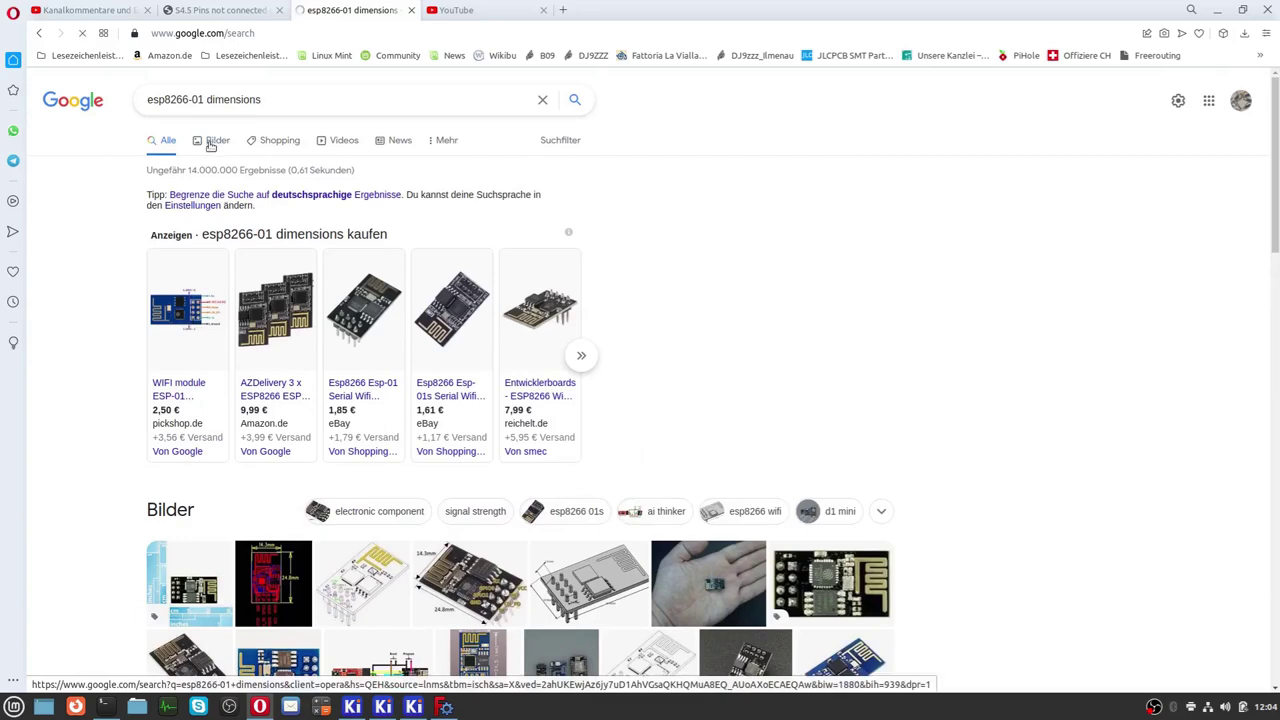
Find the ESP-01 dimension drawing among the image results, open its ai-thinker product specification PDF and examine the dimensions.
{"action": "left_click", "coordinate": [213, 142]}
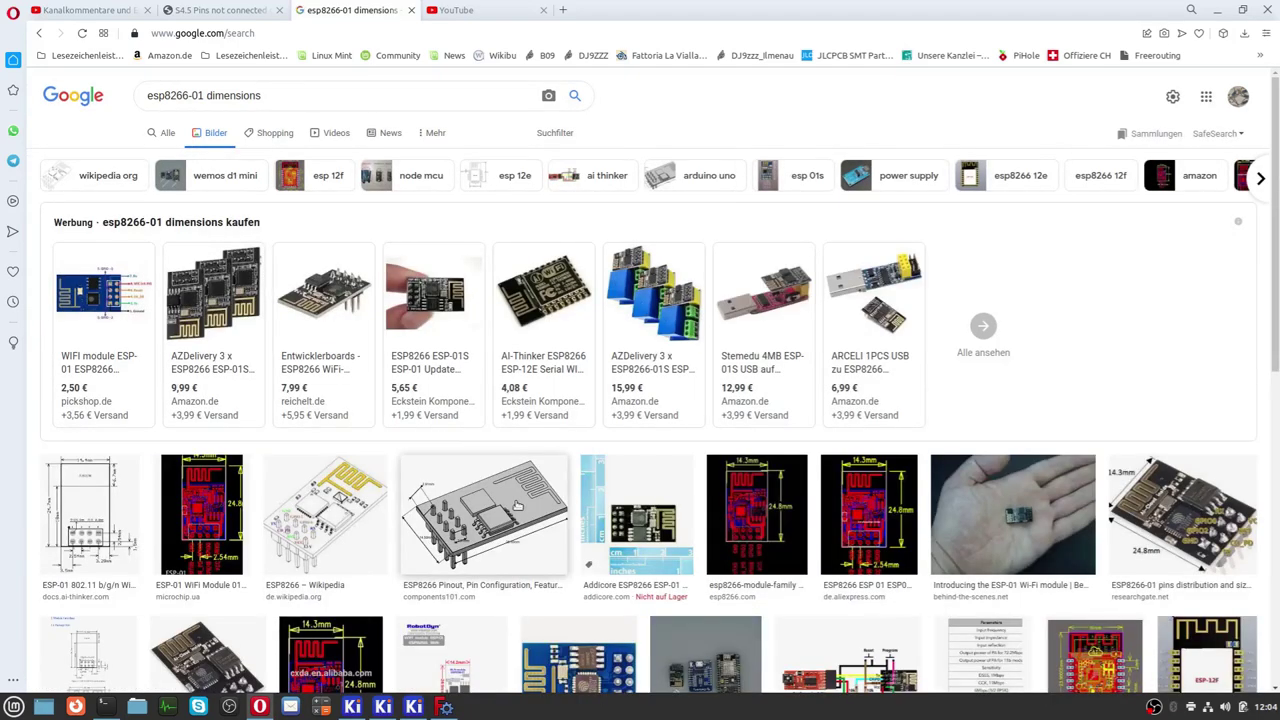
{"action": "scroll", "coordinate": [175, 340], "scroll_direction": "down", "scroll_amount": 3}
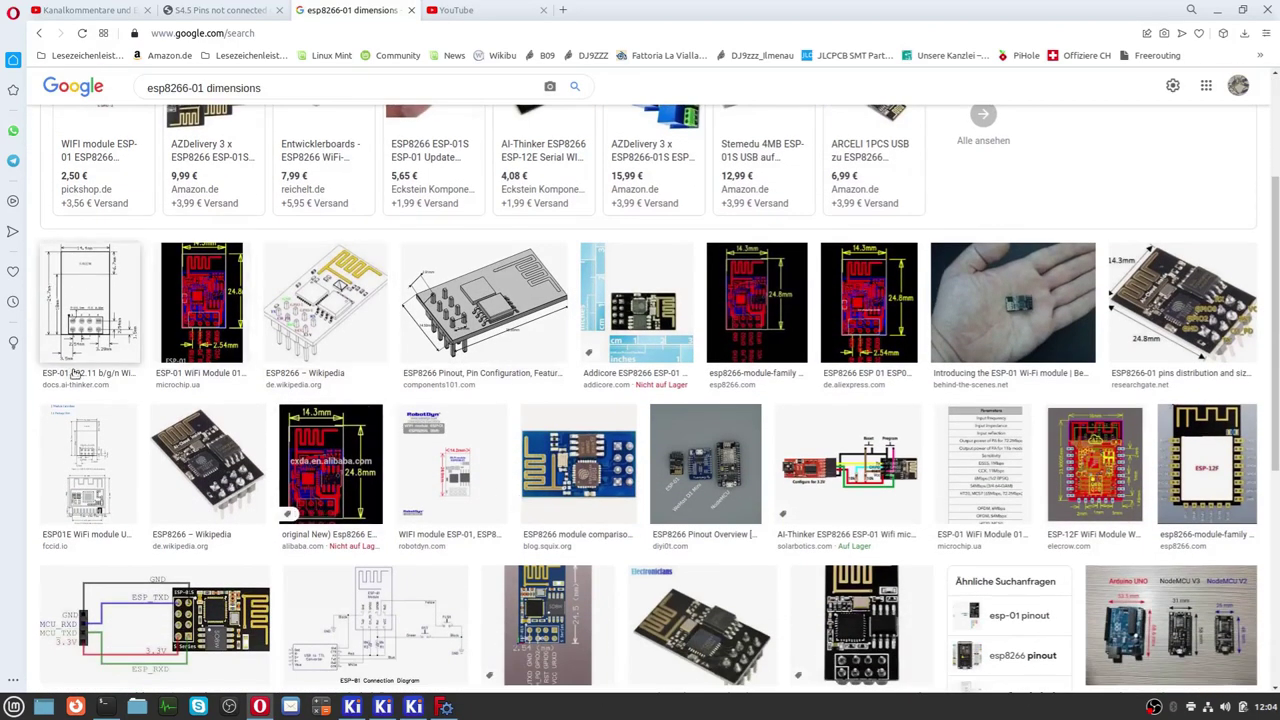
{"action": "scroll", "coordinate": [140, 360], "scroll_direction": "down", "scroll_amount": 1}
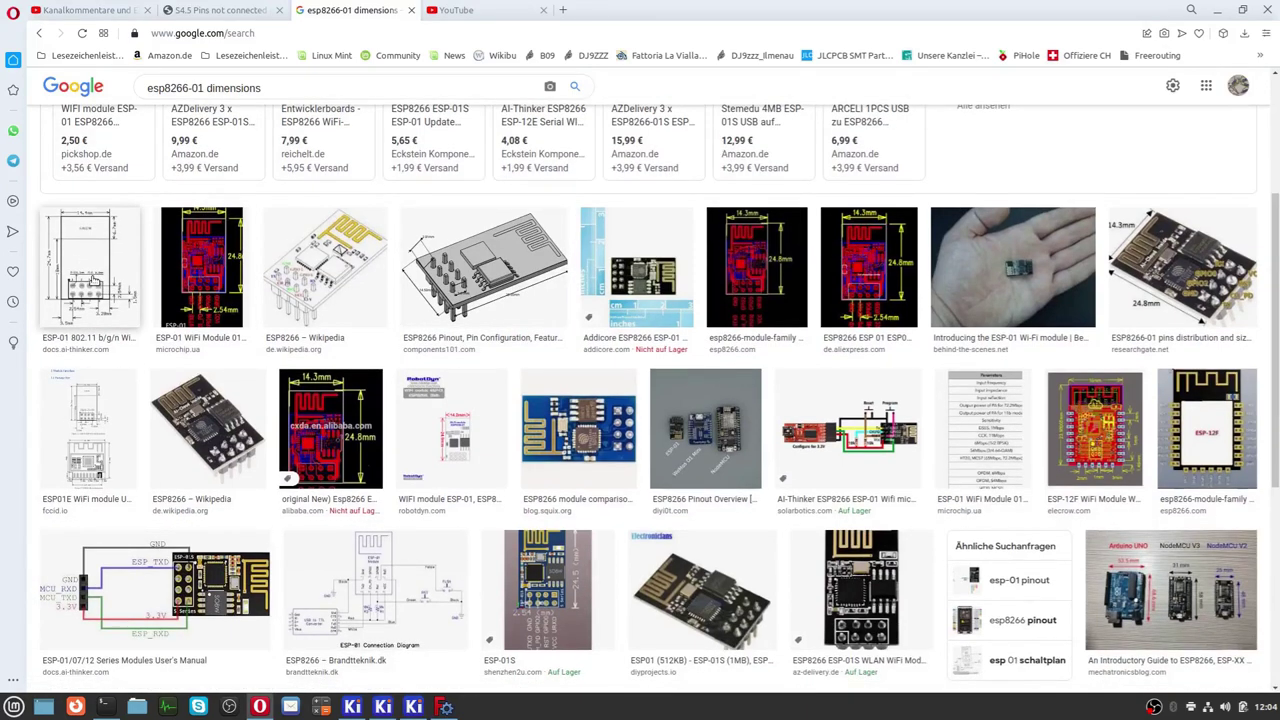
{"action": "left_click", "coordinate": [91, 284]}
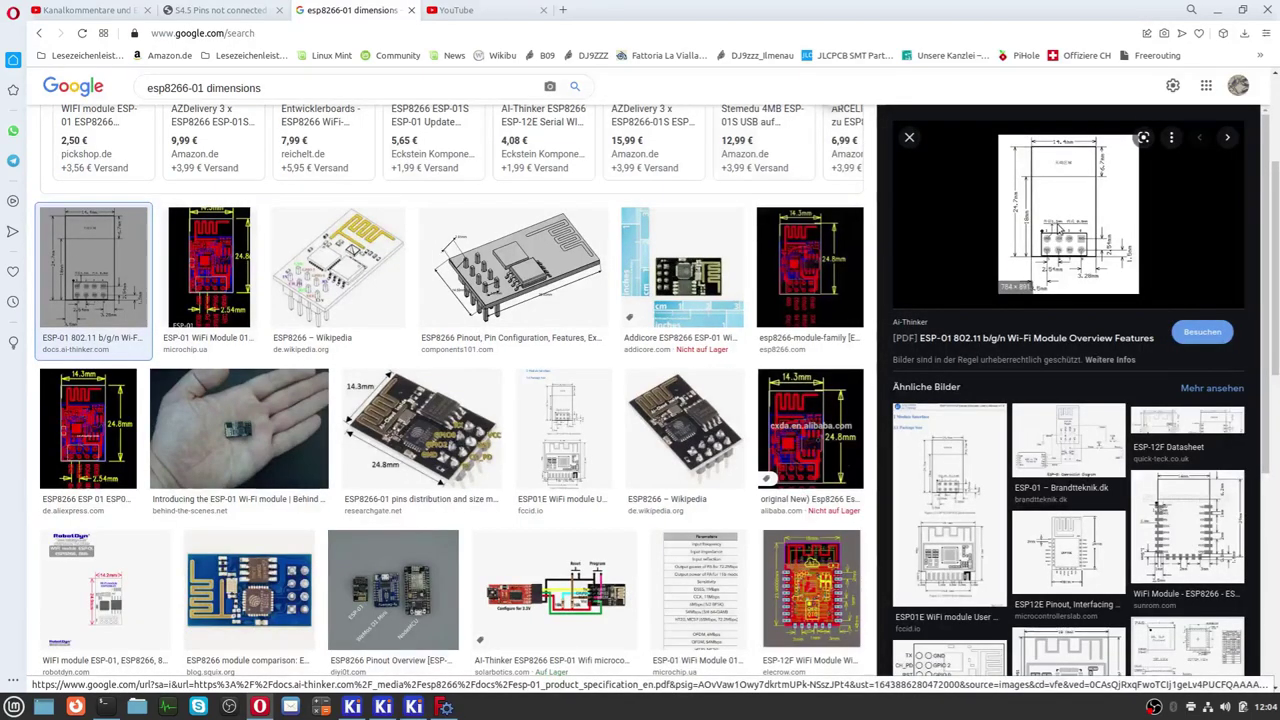
{"action": "left_click", "coordinate": [1059, 224]}
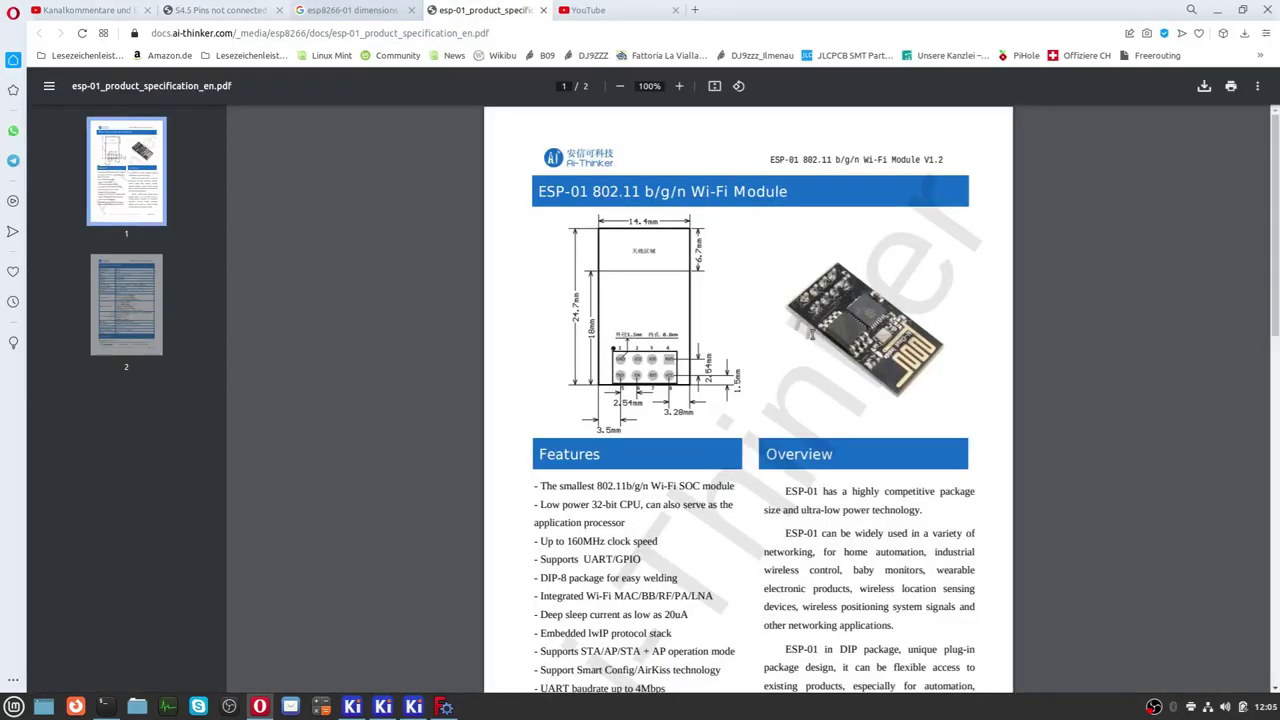
{"action": "scroll", "coordinate": [795, 302], "scroll_direction": "up", "scroll_amount": 5, "text": "ctrl"}
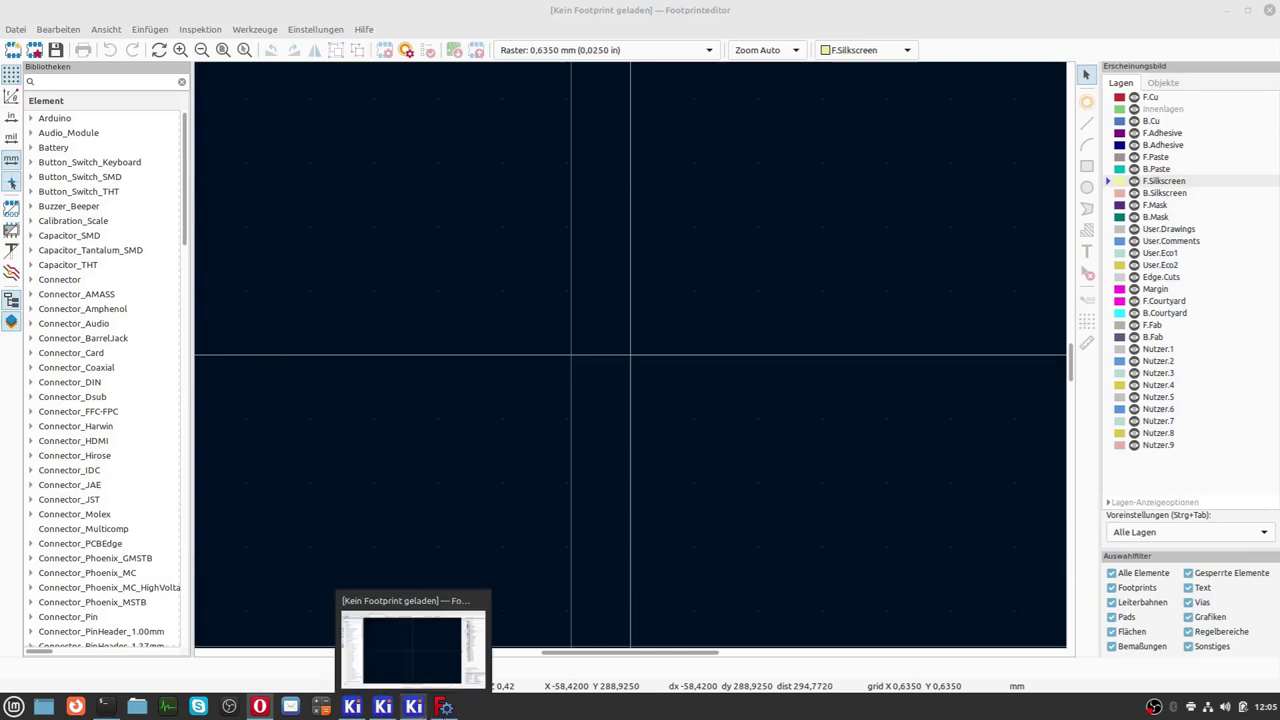
Switch to FreeCAD and, in the Sketcher workbench, create a new document with a sketch on the XY plane.
{"action": "left_click", "coordinate": [443, 647]}
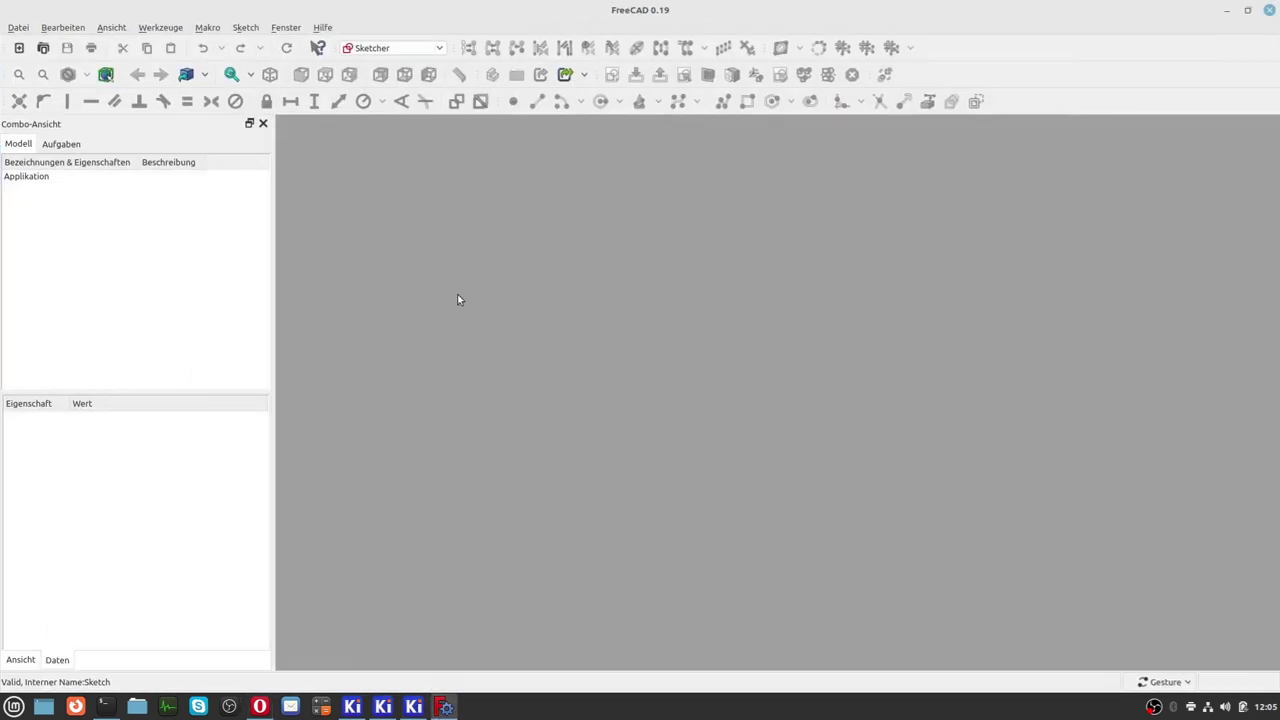
{"action": "left_click", "coordinate": [395, 48]}
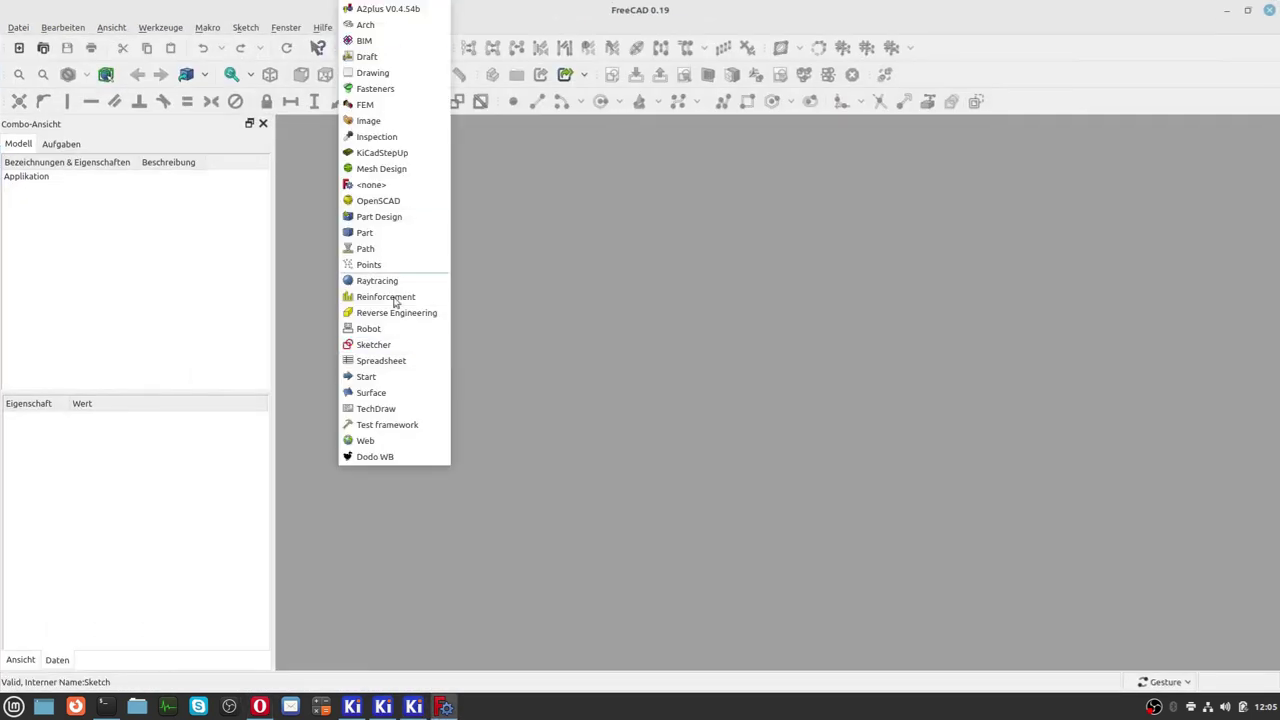
{"action": "left_click", "coordinate": [374, 344]}
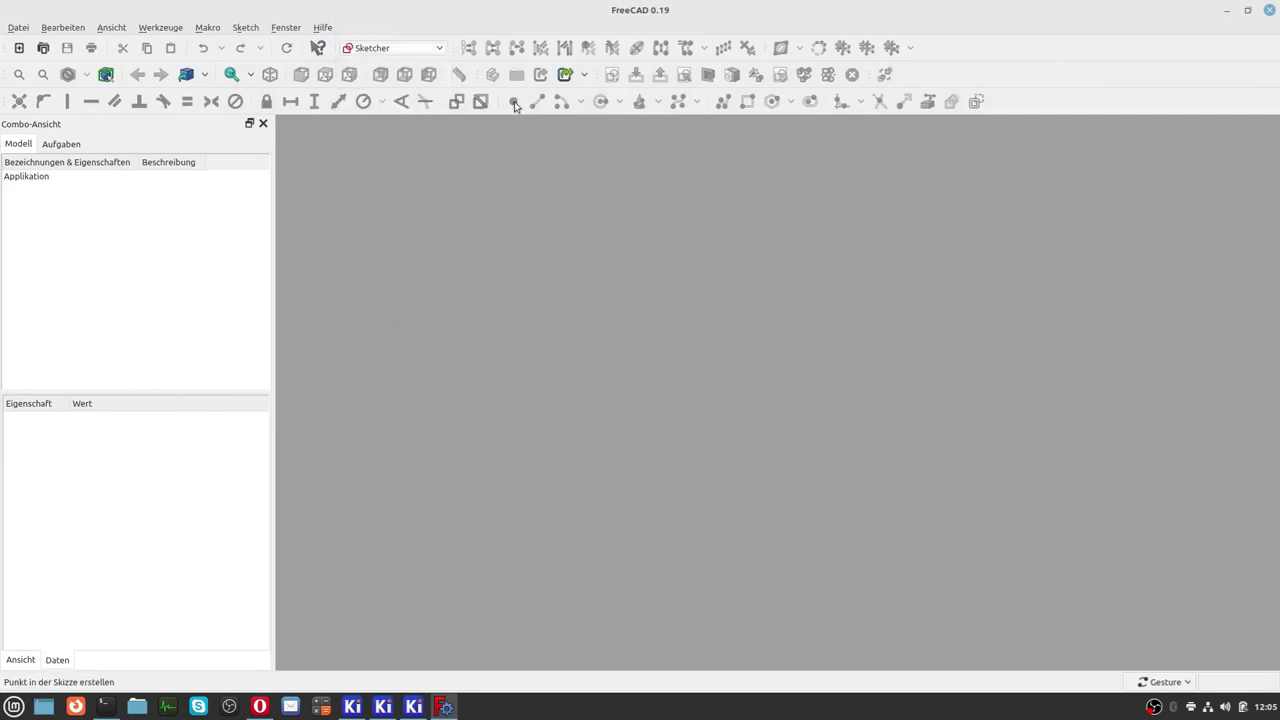
{"action": "left_click", "coordinate": [19, 49]}
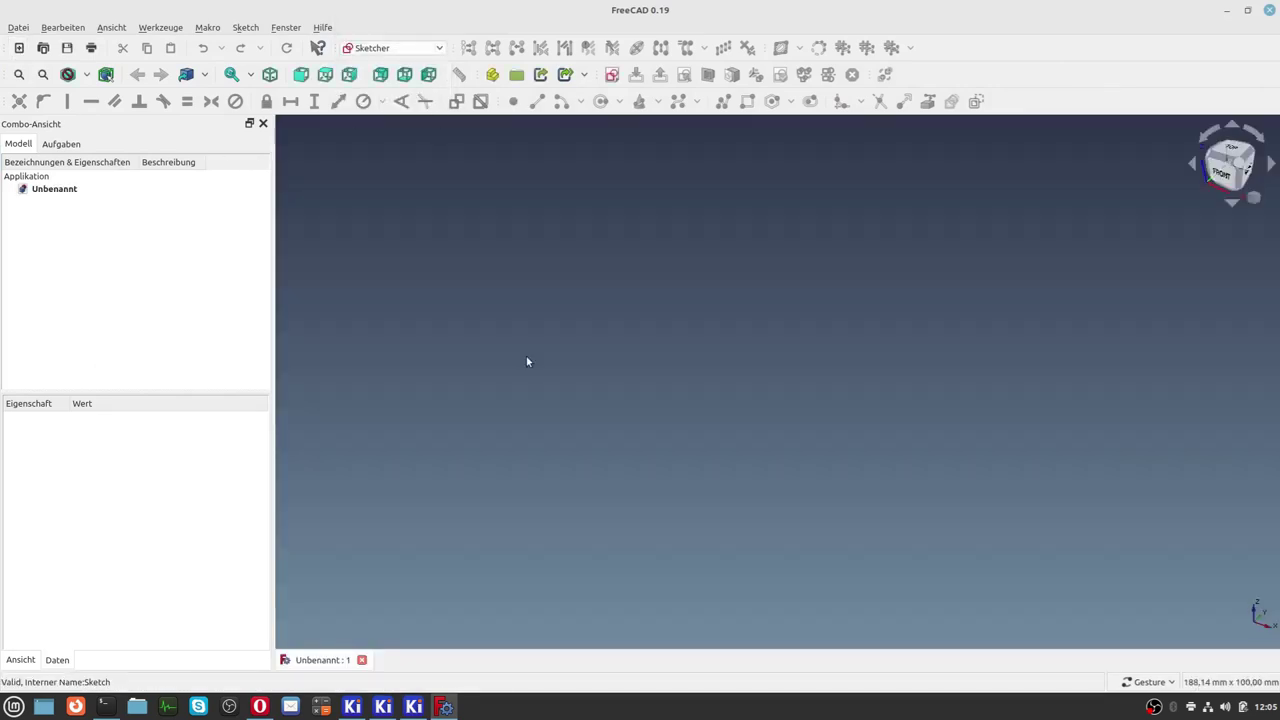
{"action": "left_click", "coordinate": [611, 75]}
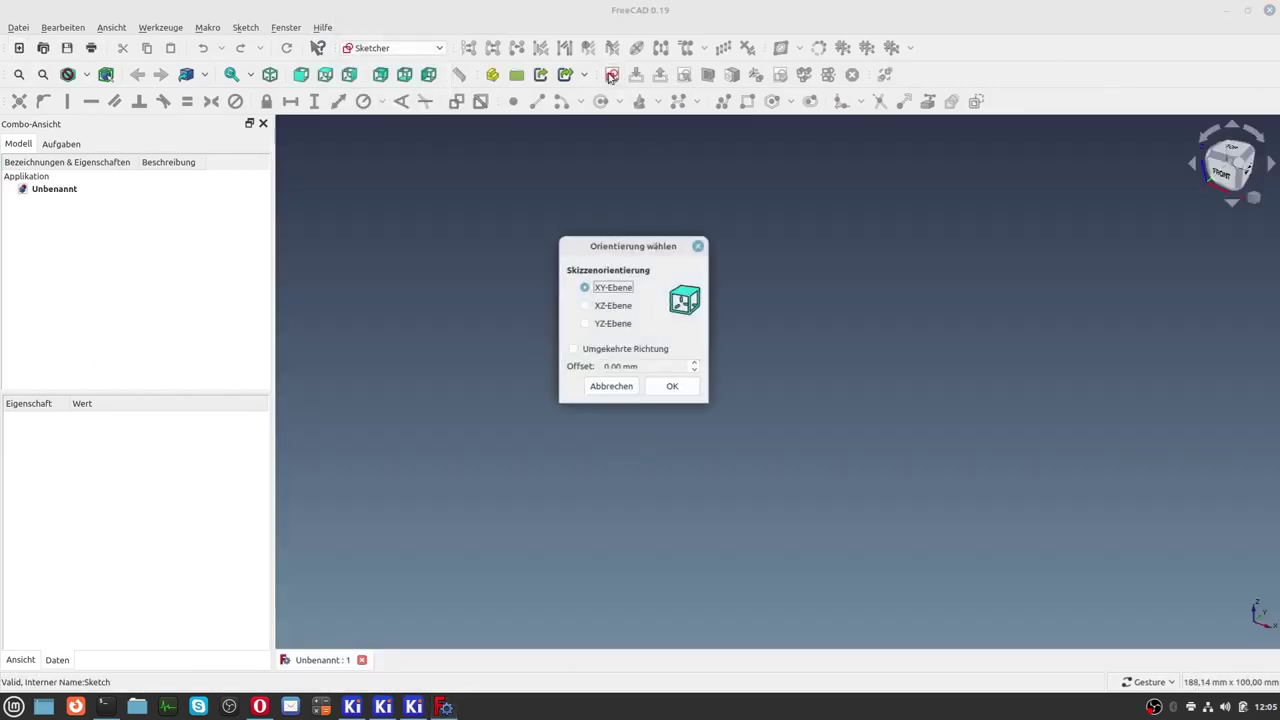
{"action": "left_click", "coordinate": [672, 386]}
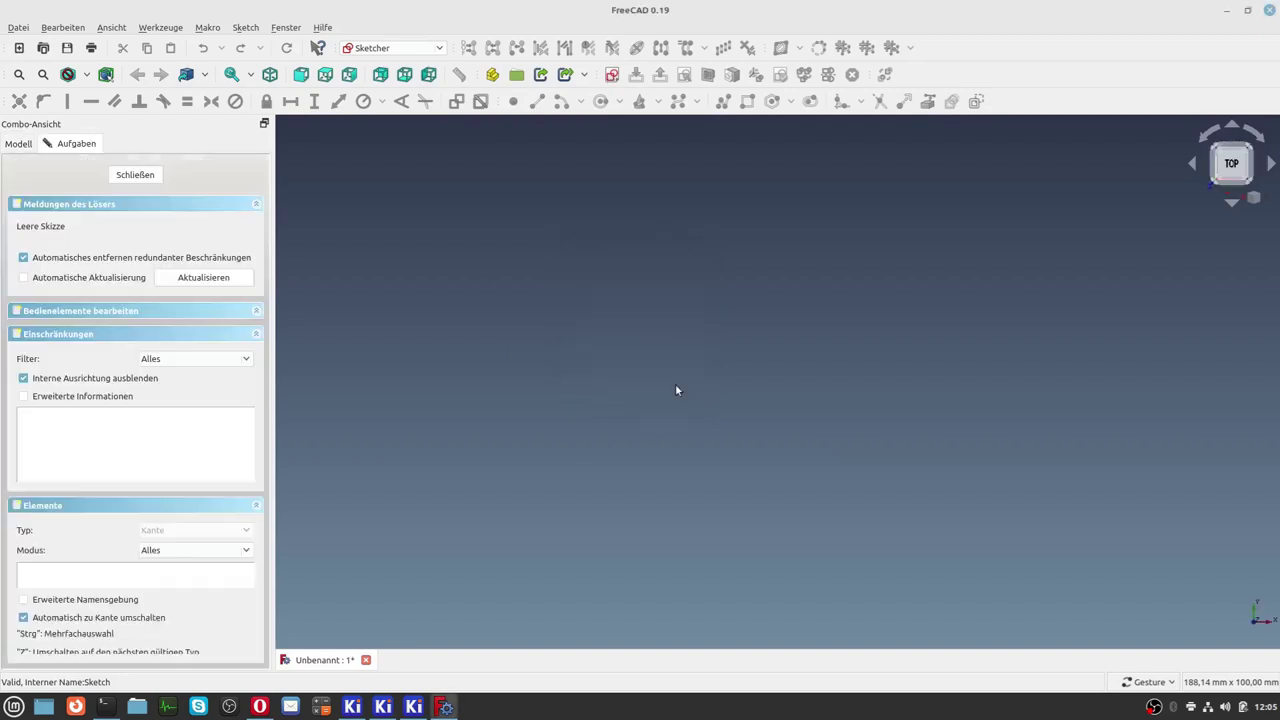
Sketch an upright rectangle about 62 mm wide and 80 mm high around the origin as the module outline.
{"action": "scroll", "coordinate": [836, 420], "scroll_direction": "down", "scroll_amount": 3}
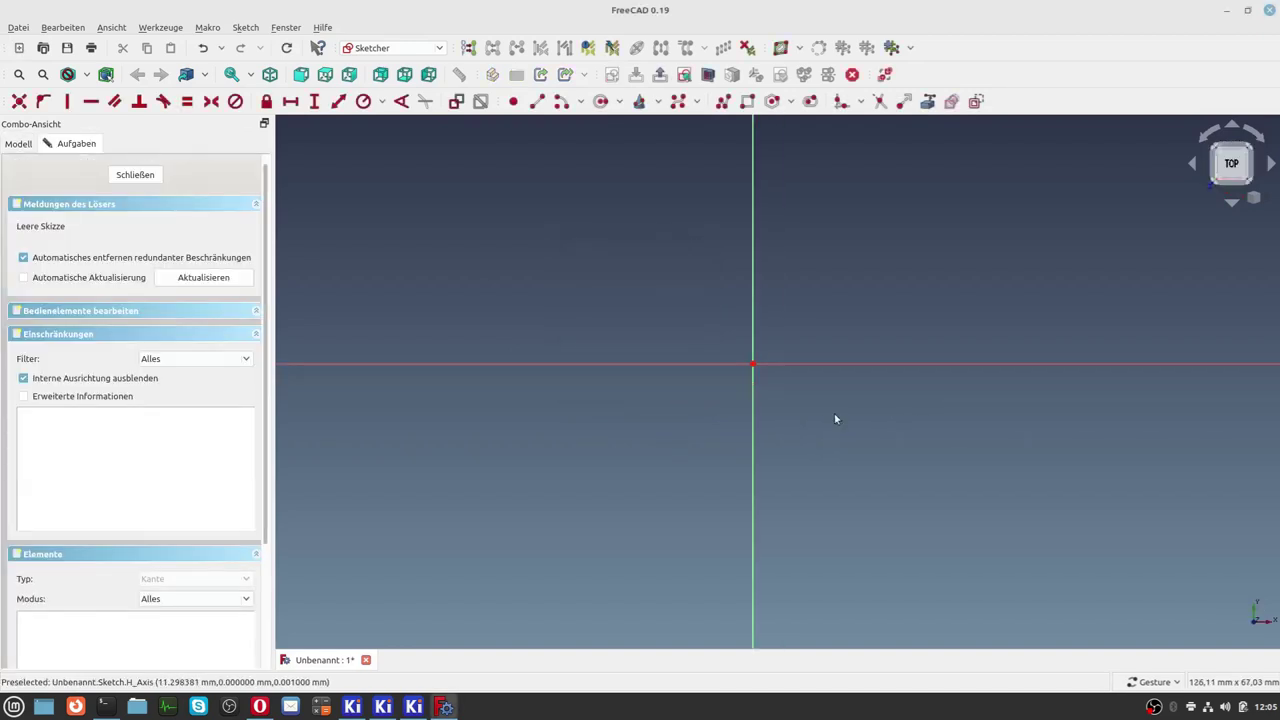
{"action": "scroll", "coordinate": [982, 300], "scroll_direction": "up", "scroll_amount": 3}
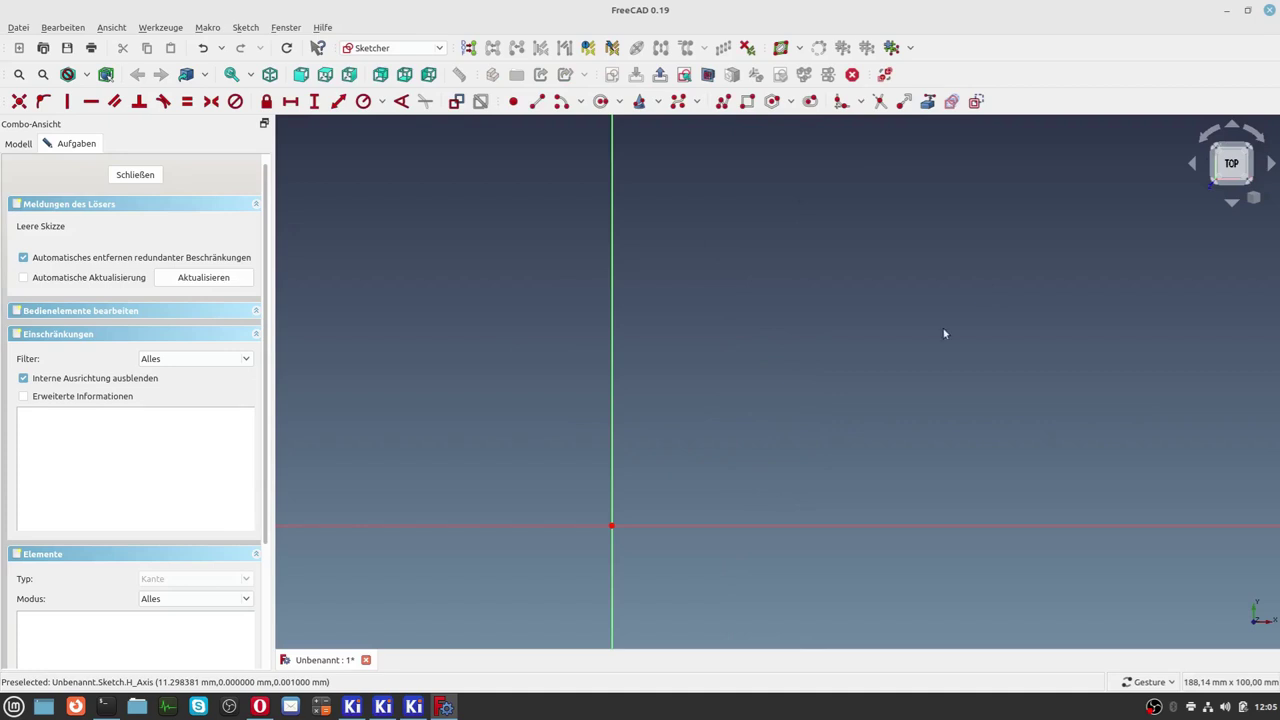
{"action": "scroll", "coordinate": [900, 355], "scroll_direction": "down", "scroll_amount": 2}
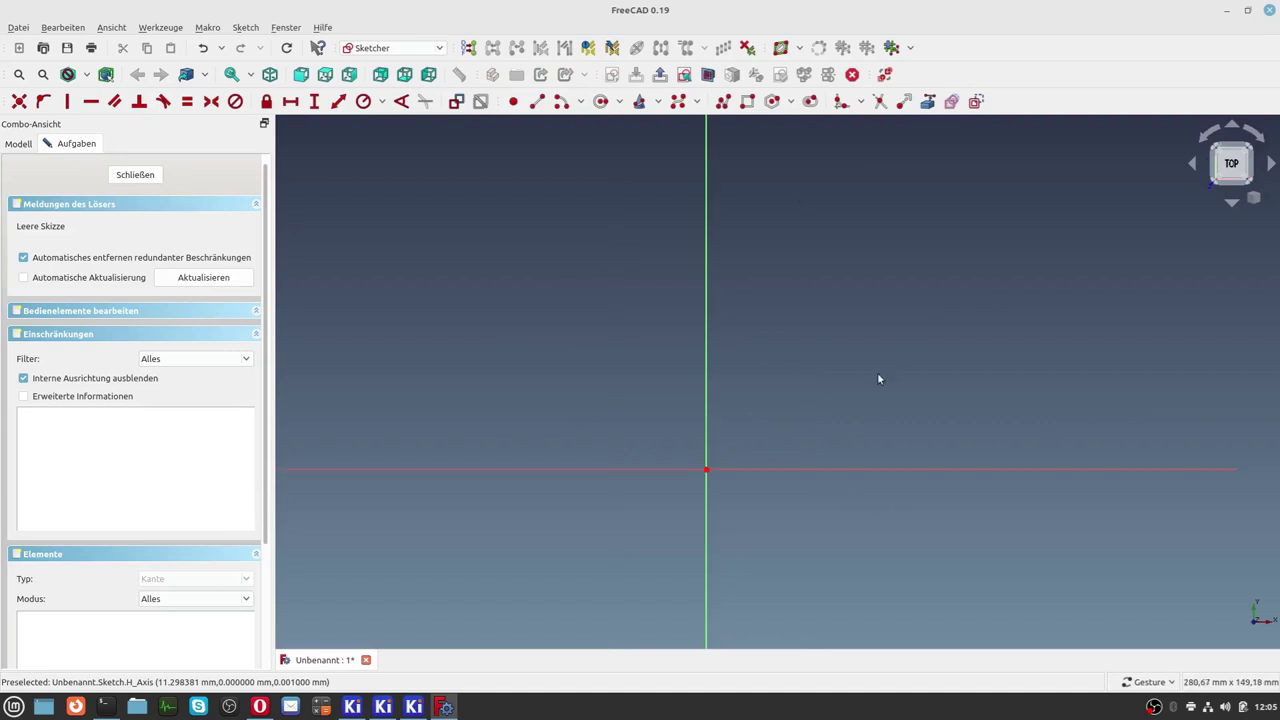
{"action": "left_click", "coordinate": [747, 104]}
{"action": "left_click", "coordinate": [580, 292]}
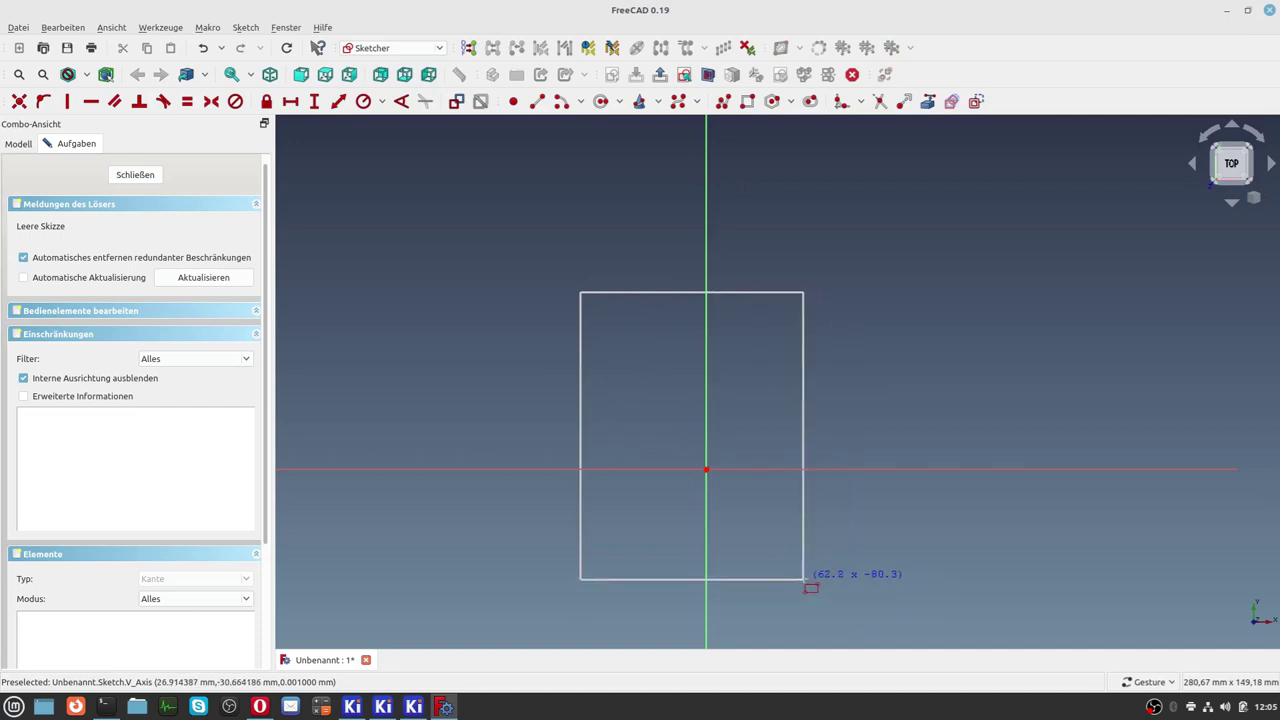
{"action": "left_click", "coordinate": [803, 578]}
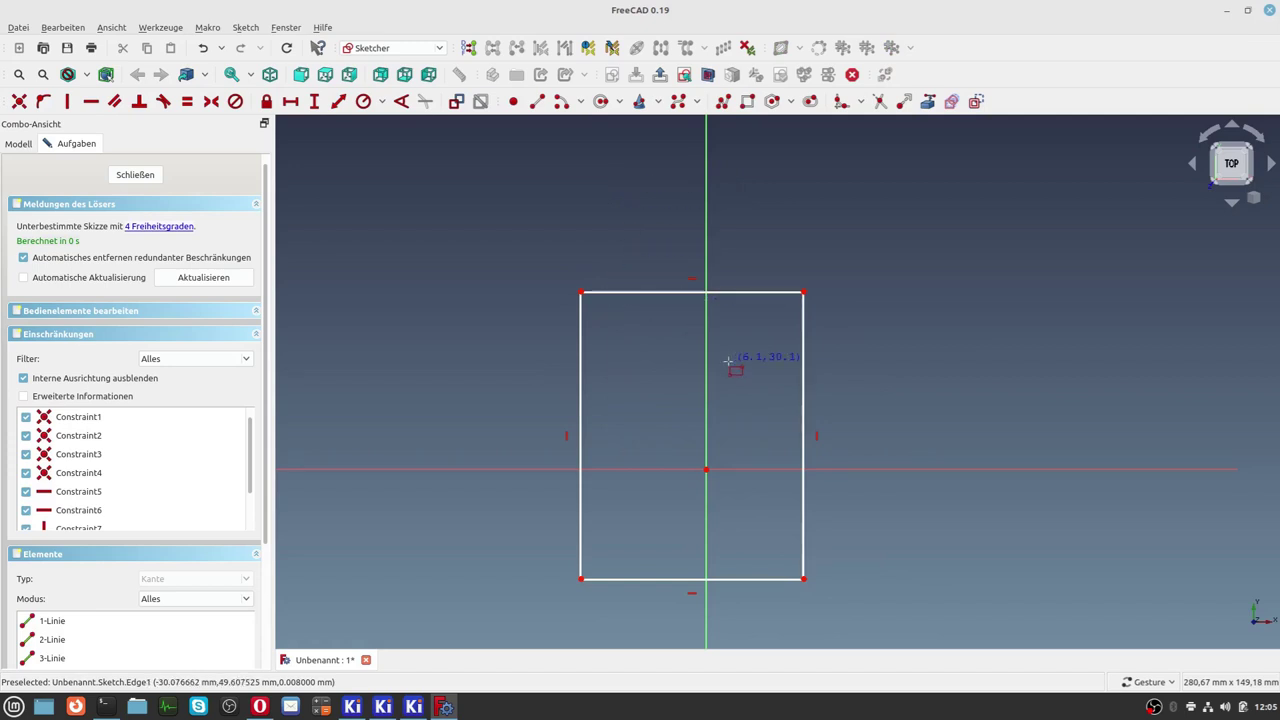
Draw a small circle inside the rectangle near its lower-left corner for the first pin.
{"action": "left_click", "coordinate": [601, 101]}
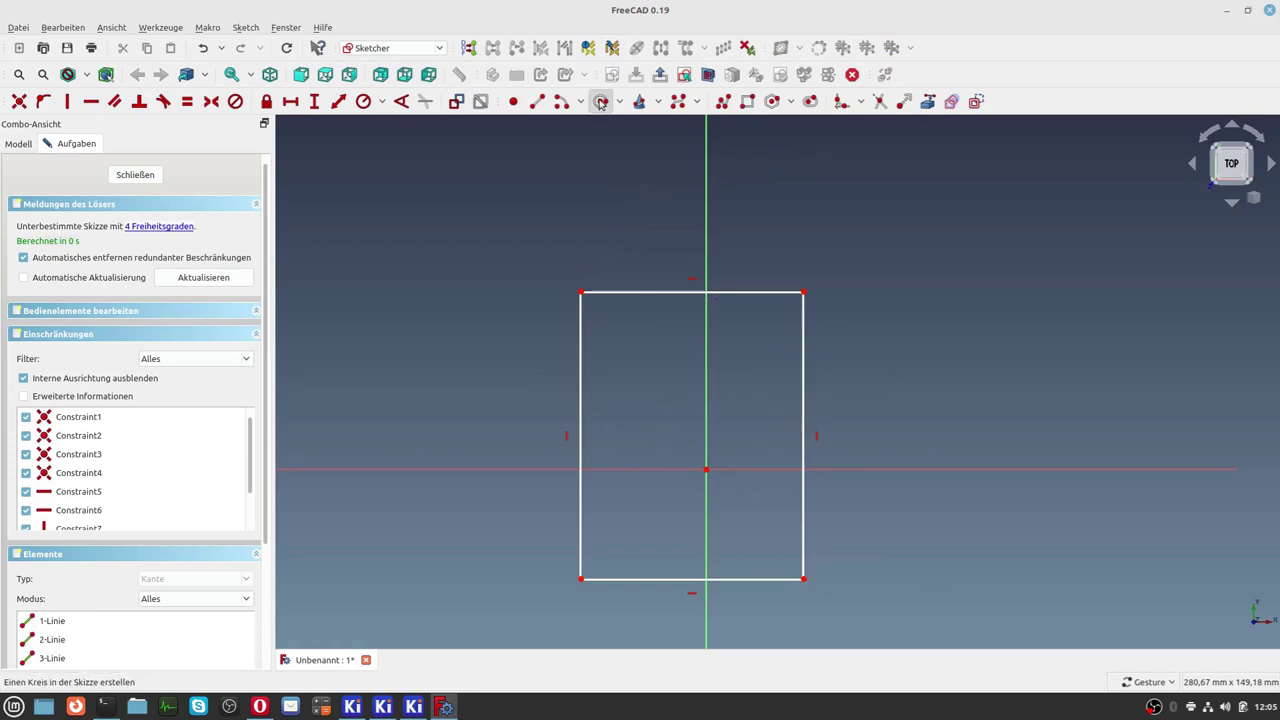
{"action": "left_click", "coordinate": [622, 507]}
{"action": "left_click", "coordinate": [626, 514]}
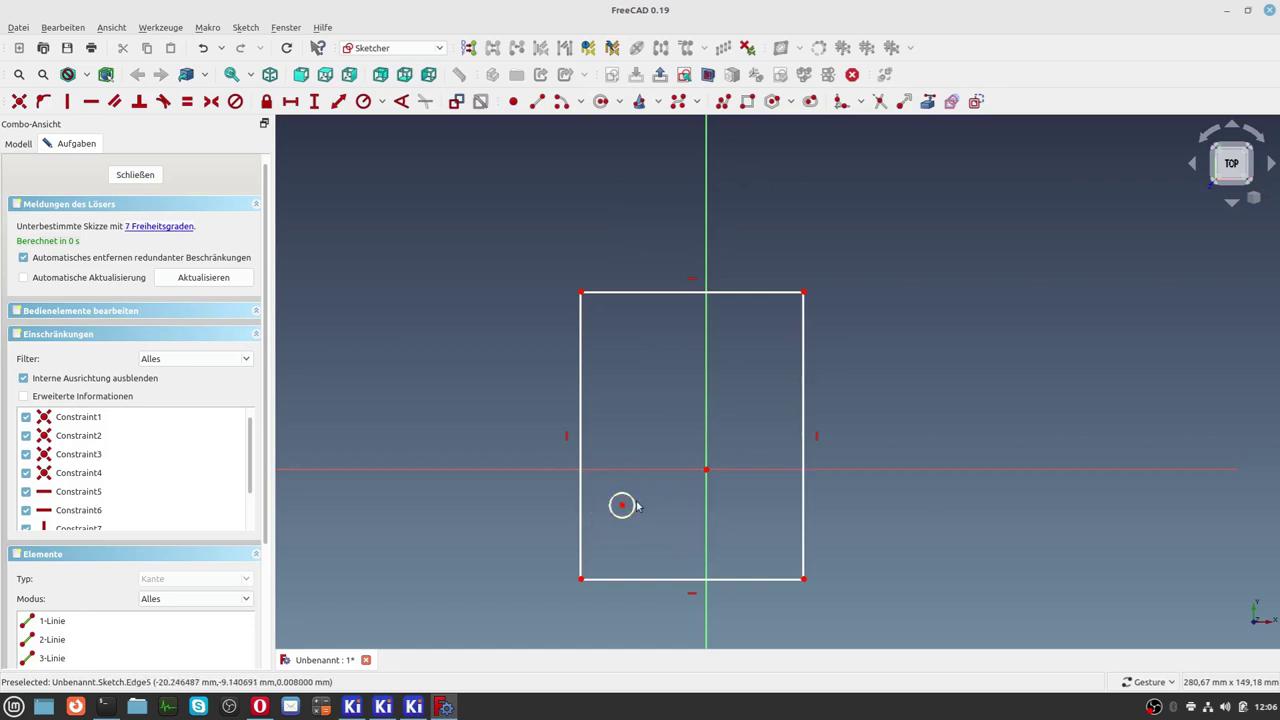
Create a rectangular array of the pin circle with 4 columns and 2 rows, spaced roughly horizontally towards the right.
{"action": "left_click", "coordinate": [633, 511]}
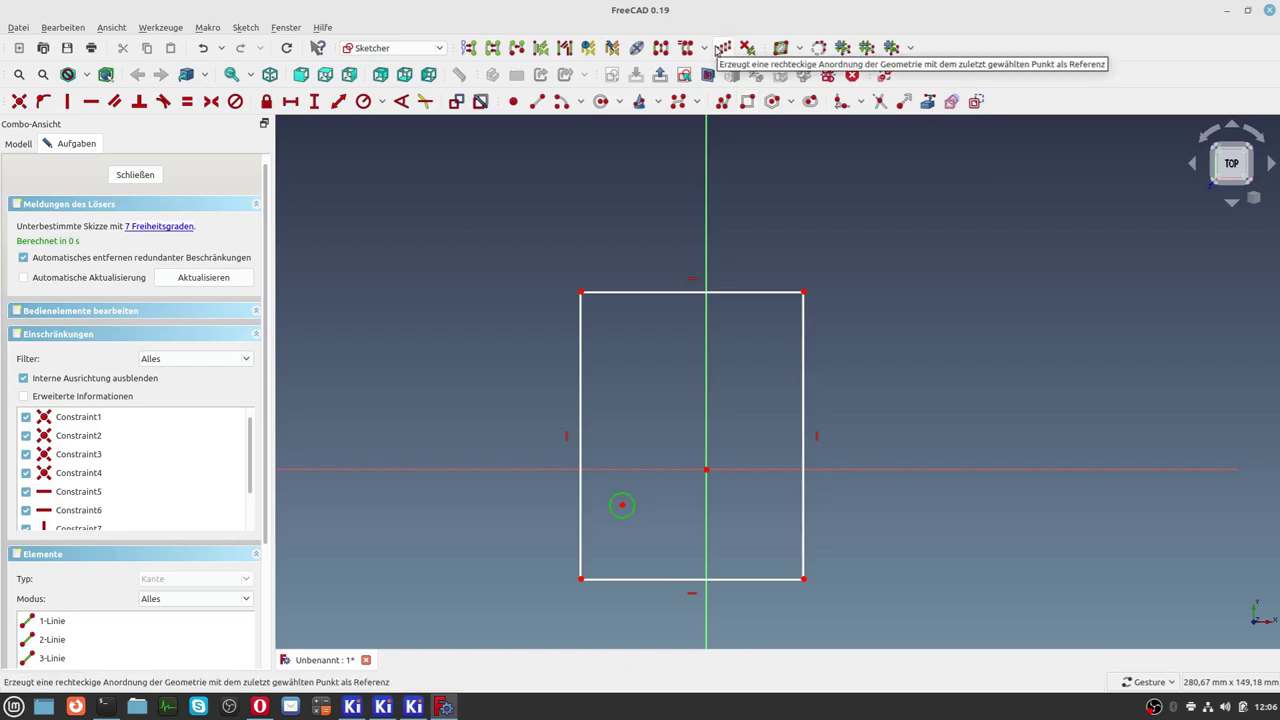
{"action": "left_click", "coordinate": [722, 48]}
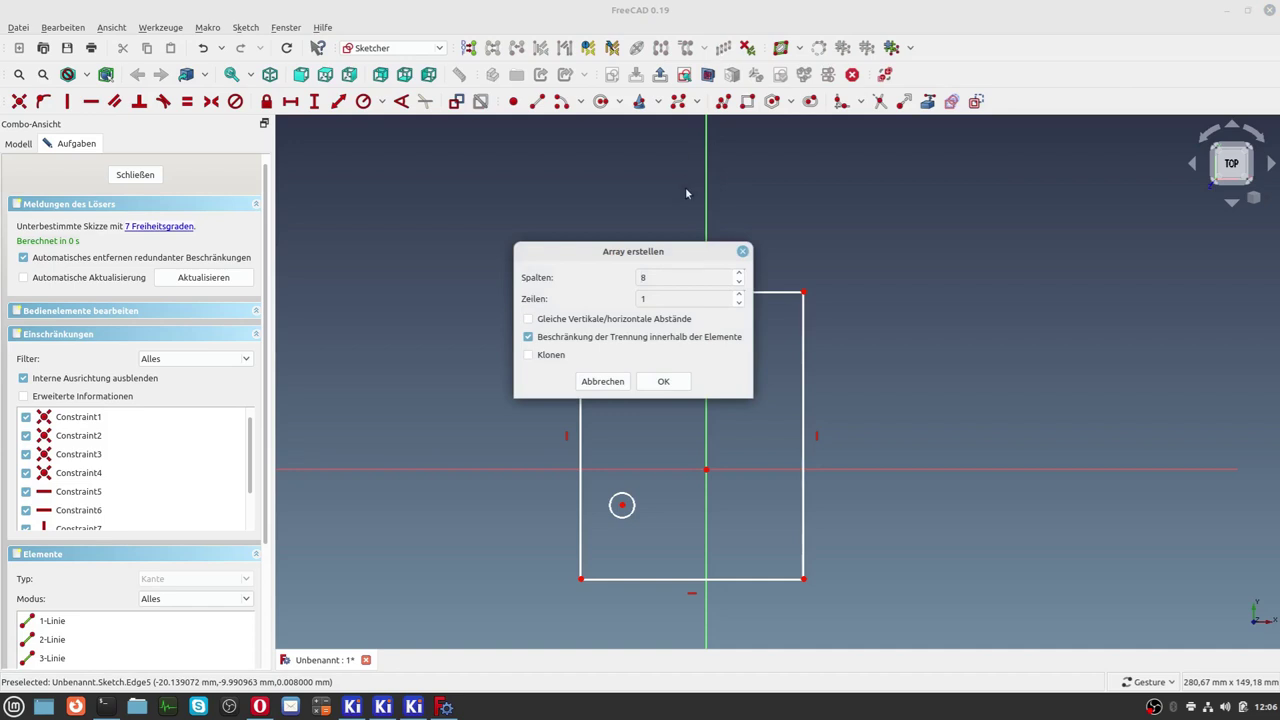
{"action": "left_click_drag", "start_coordinate": [656, 278], "coordinate": [629, 277]}
{"action": "type", "text": "4"}
{"action": "key", "text": "Tab"}
{"action": "left_click_drag", "start_coordinate": [673, 302], "coordinate": [595, 277]}
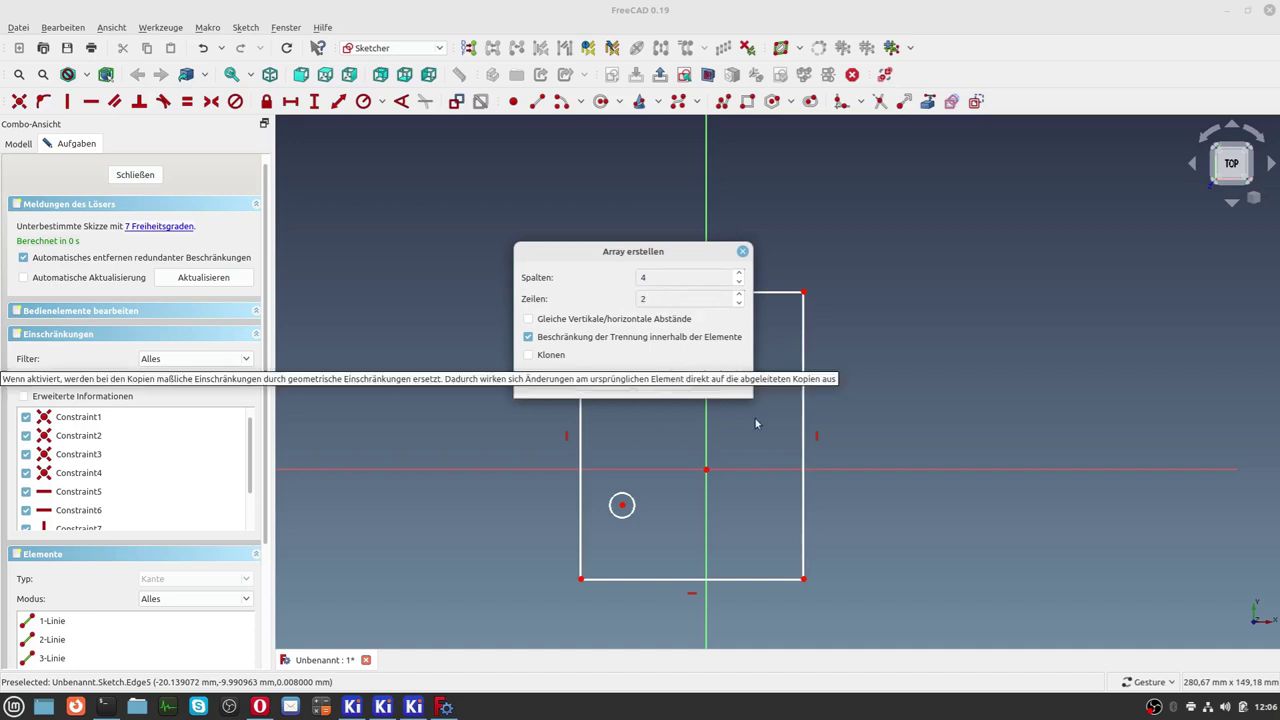
{"action": "left_click", "coordinate": [665, 384]}
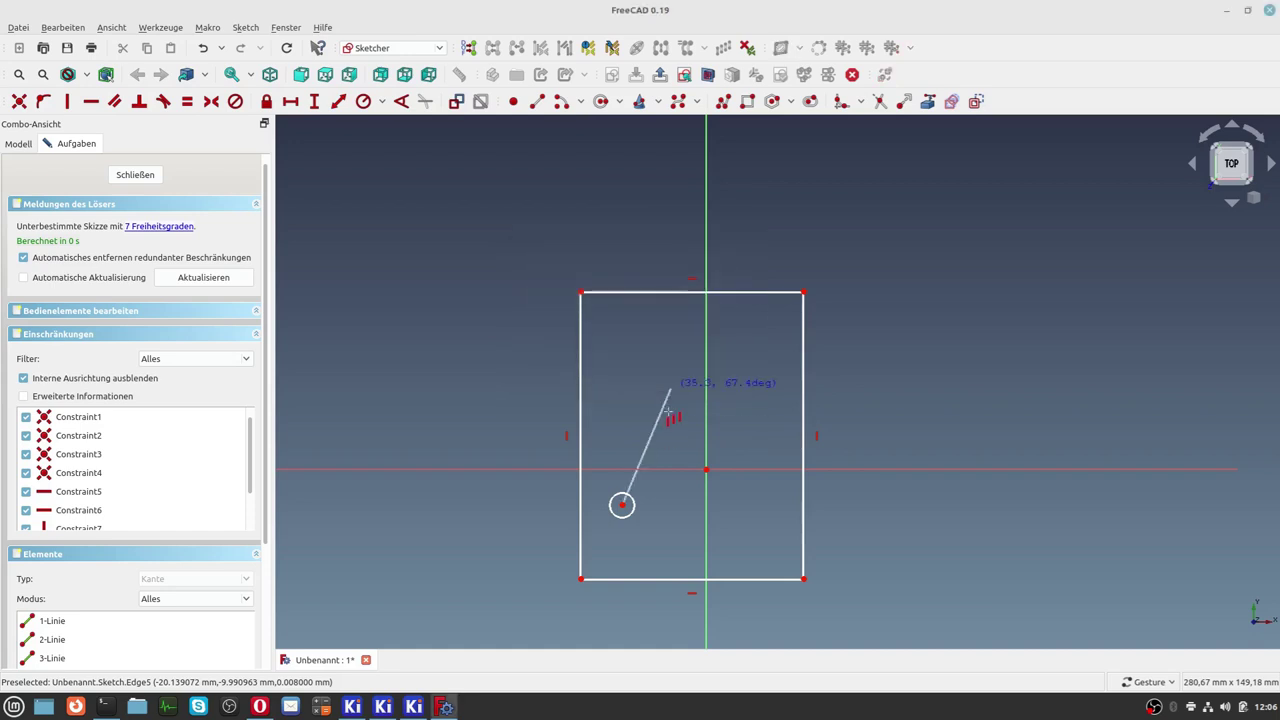
{"action": "left_click", "coordinate": [686, 510]}
Move the label of the array's horizontal spacing dimension clear of the circles, outside the rectangle's left edge.
{"action": "scroll", "coordinate": [774, 566], "scroll_direction": "up", "scroll_amount": 2}
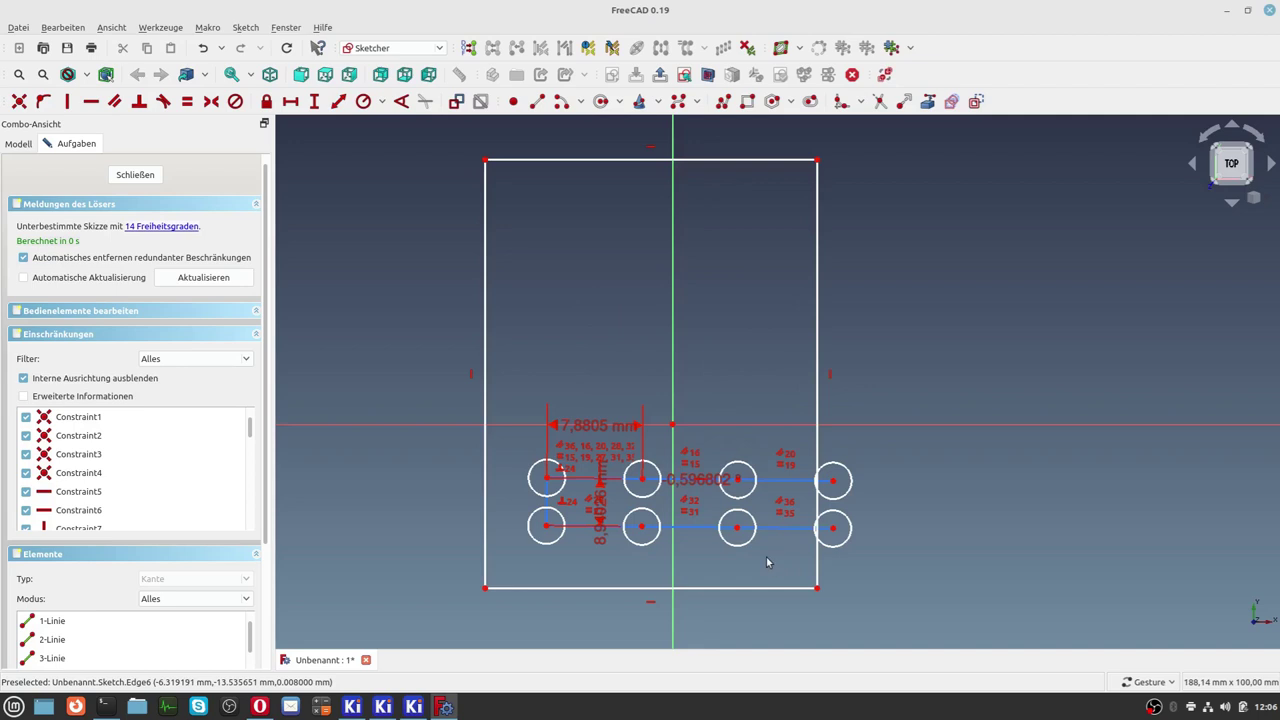
{"action": "right_click", "coordinate": [527, 462]}
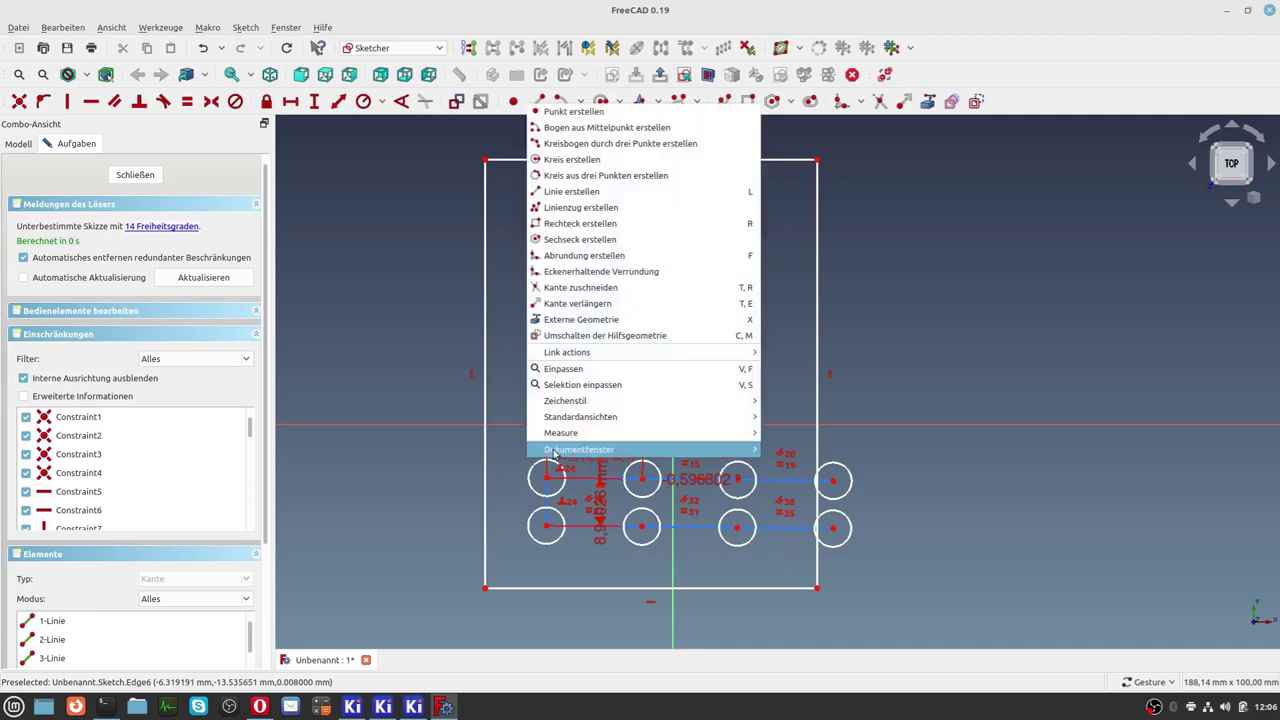
{"action": "left_click", "coordinate": [362, 525]}
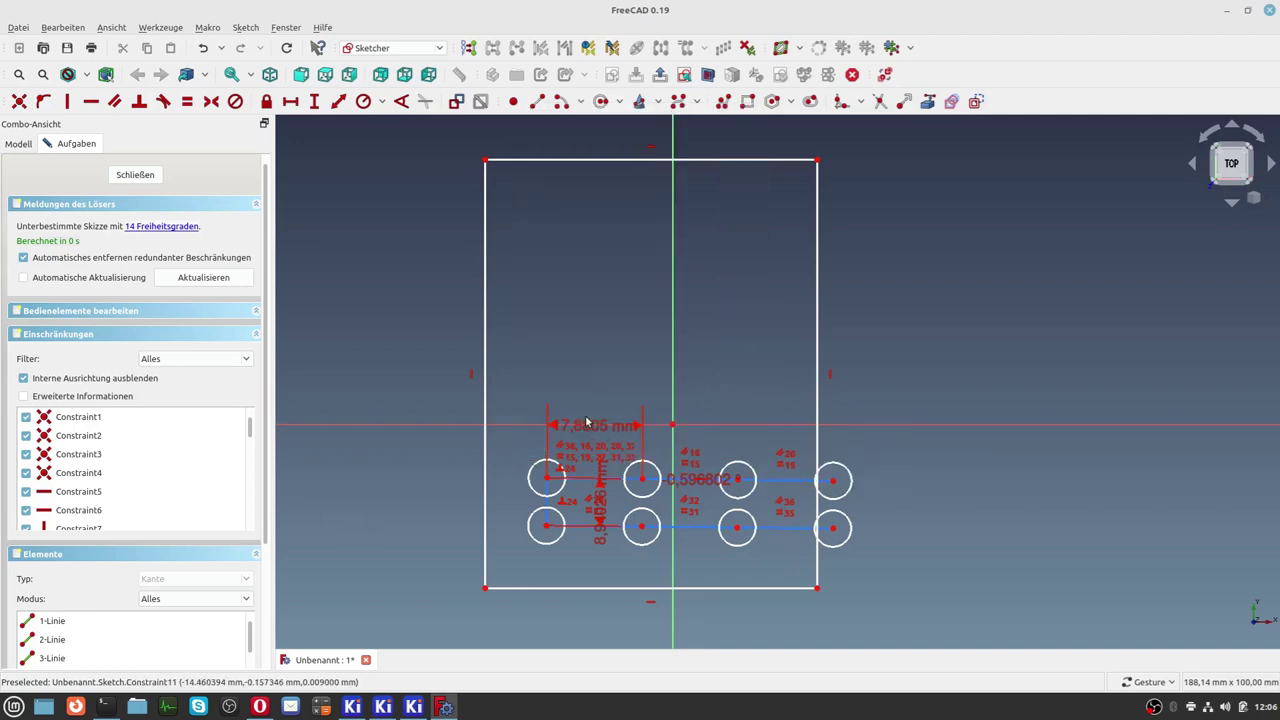
{"action": "left_click_drag", "start_coordinate": [590, 427], "coordinate": [385, 399]}
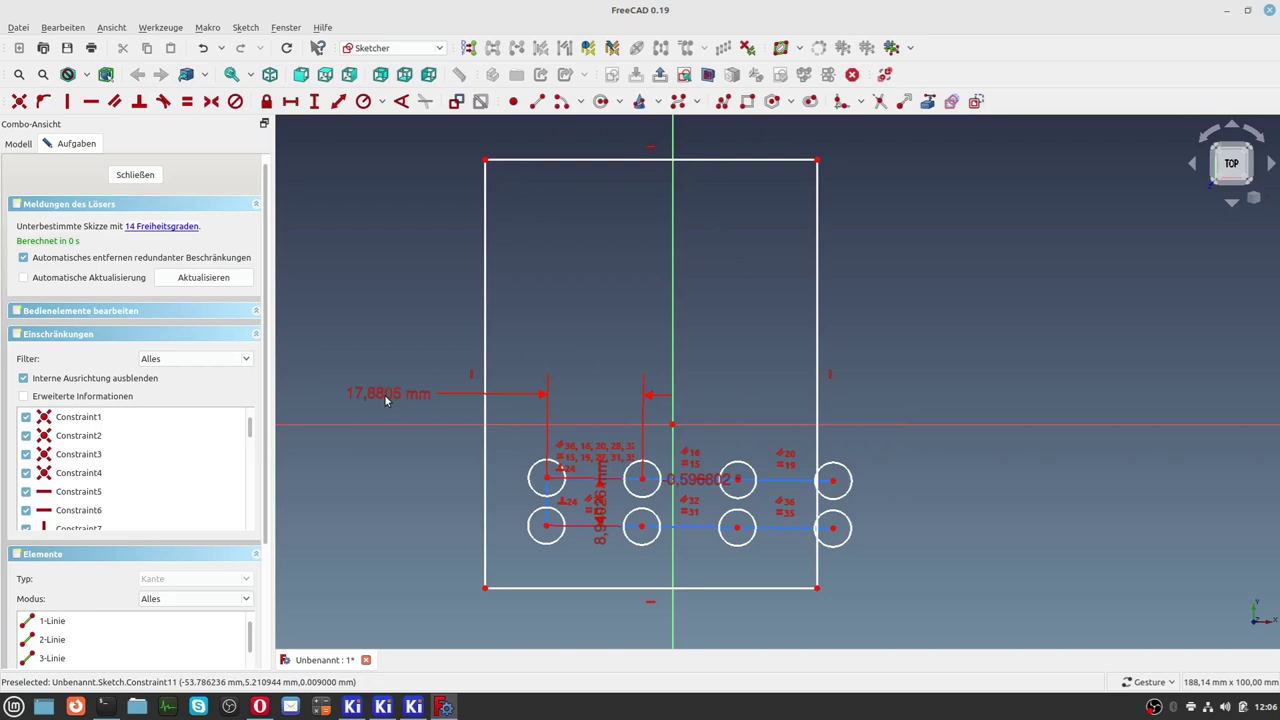
Set the horizontal spacing between the arrayed pin circles to 2.54 mm.
{"action": "left_click", "coordinate": [386, 399]}
{"action": "double_click", "coordinate": [386, 399]}
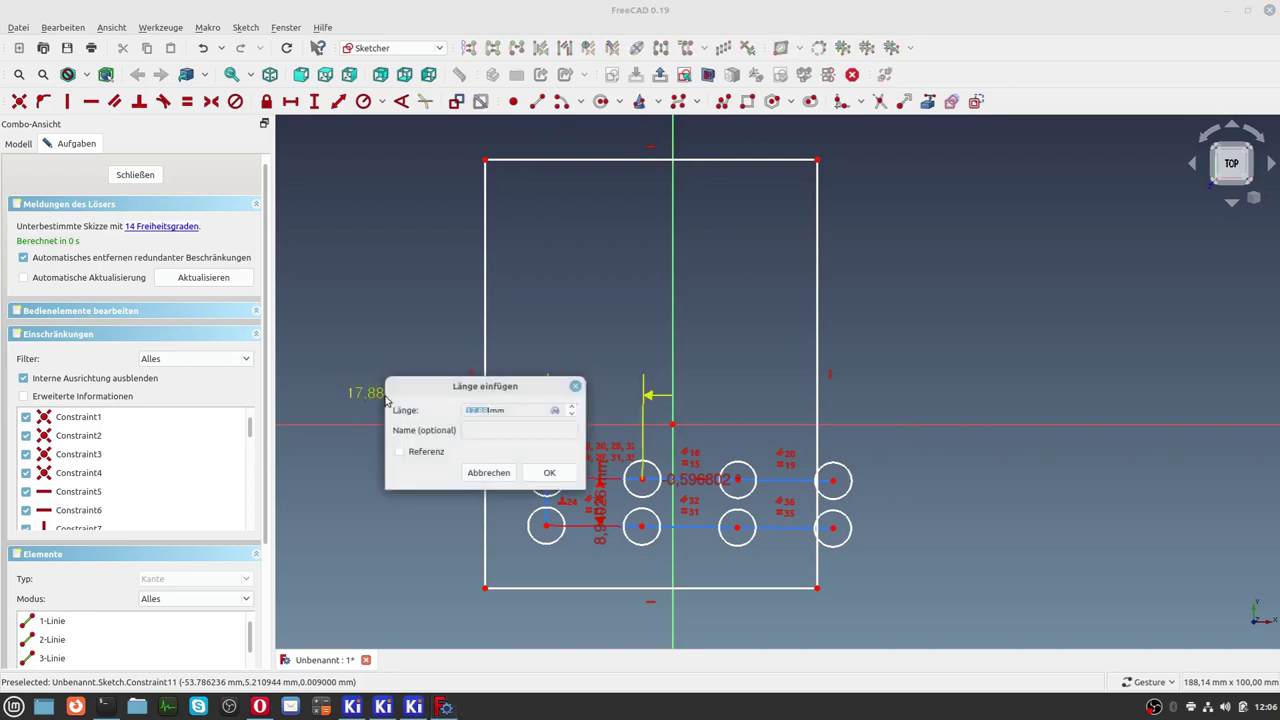
{"action": "type", "text": "2,1"}
{"action": "key", "text": "Return"}
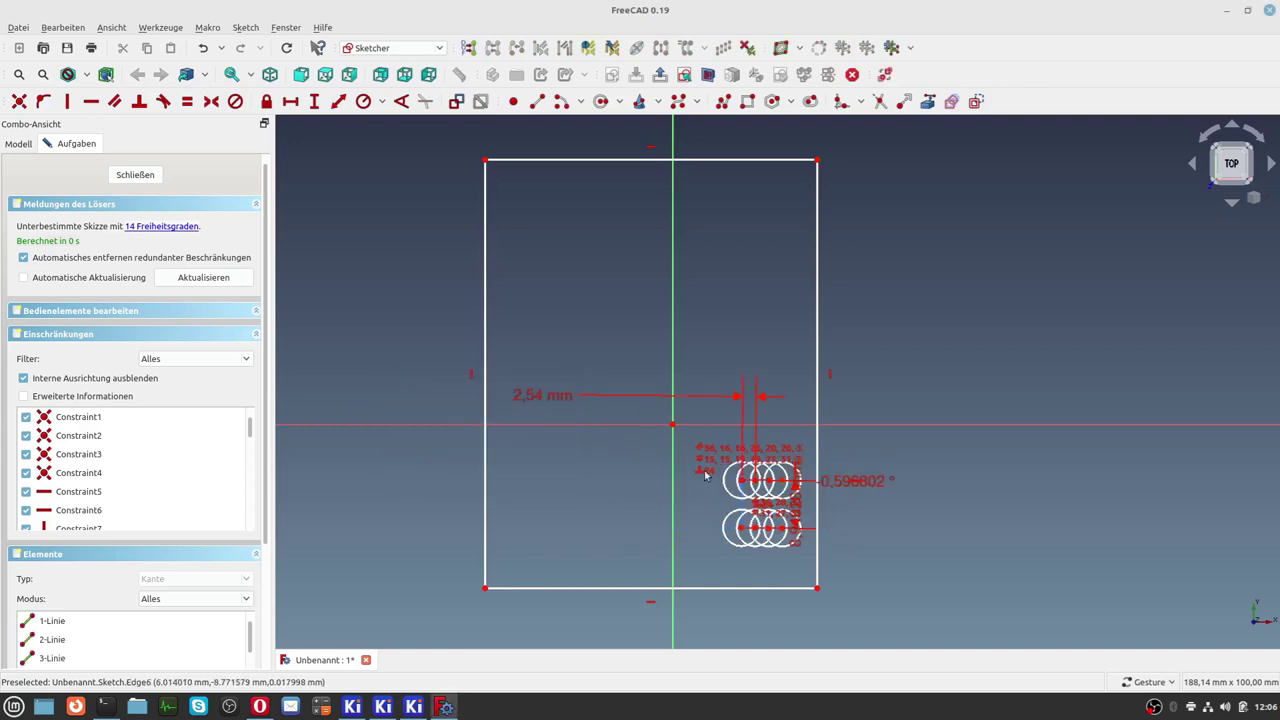
Undo the last change to the horizontal spacing of the pin circles.
{"action": "scroll", "coordinate": [828, 571], "scroll_direction": "up", "scroll_amount": 5}
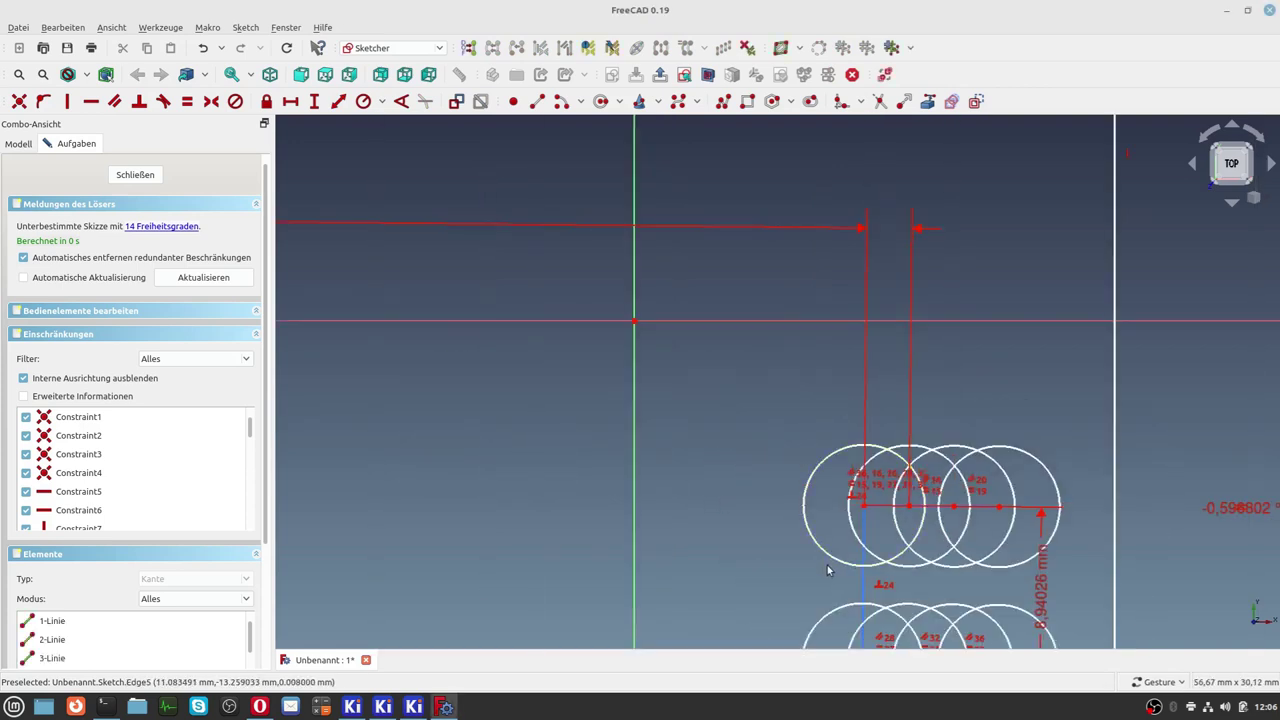
{"action": "scroll", "coordinate": [828, 560], "scroll_direction": "down", "scroll_amount": 5}
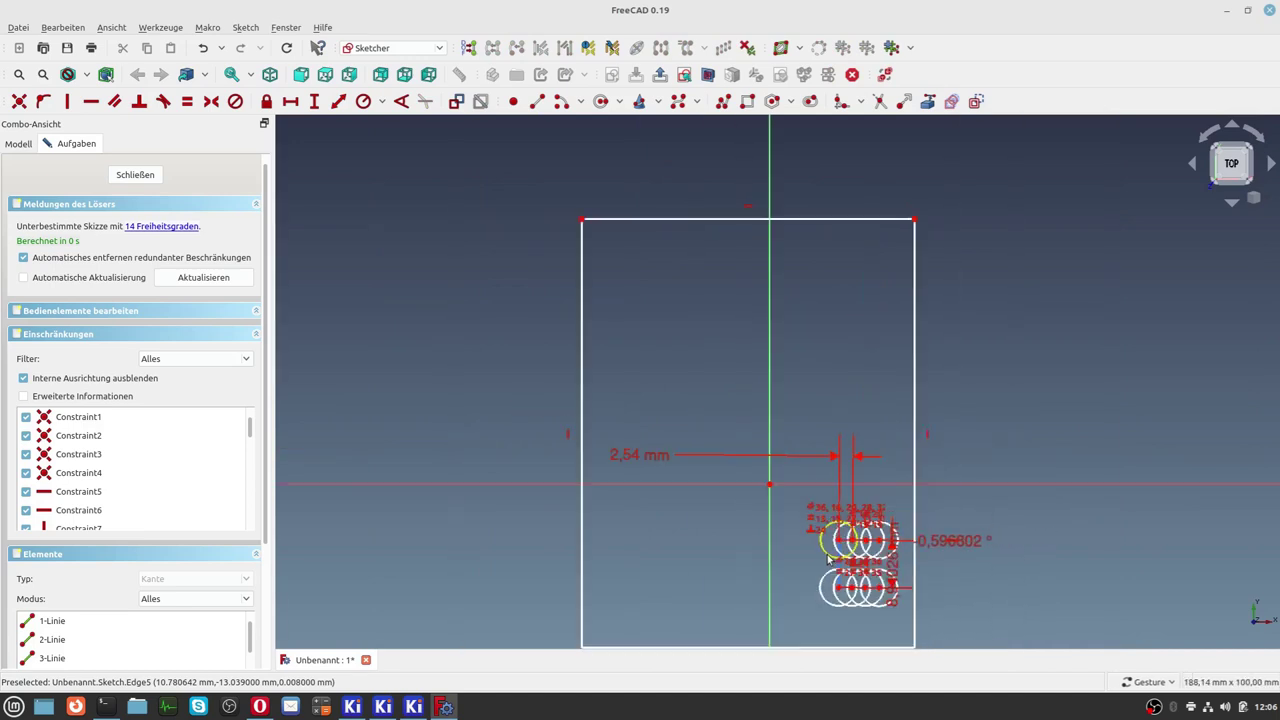
{"action": "left_click", "coordinate": [203, 48]}
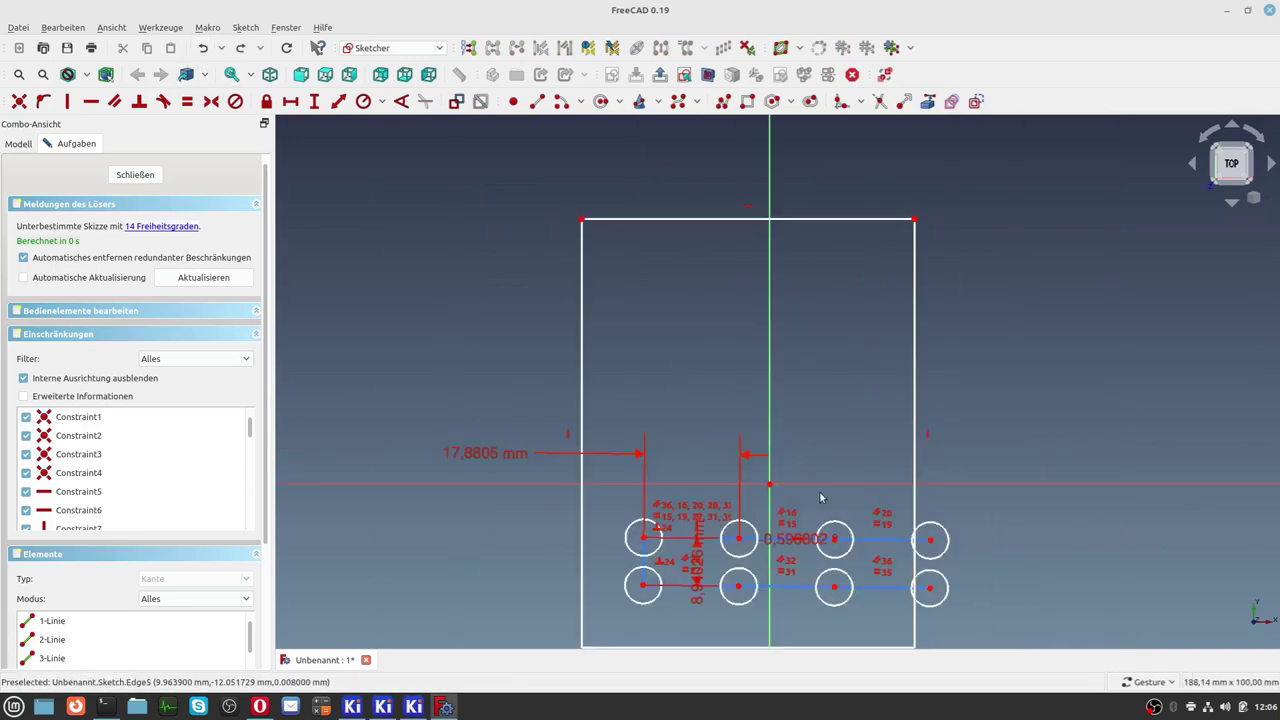
Apply an equality constraint to all eight pin circles so they share one size.
{"action": "left_click", "coordinate": [927, 607]}
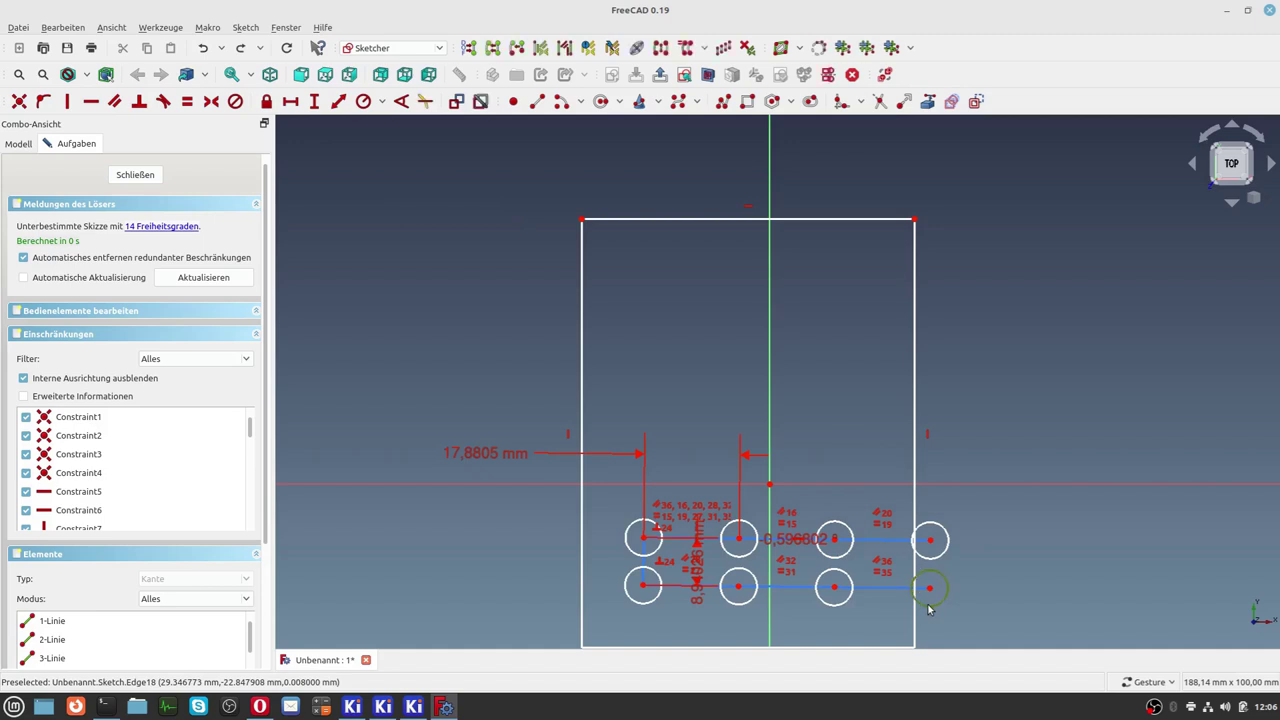
{"action": "left_click", "coordinate": [844, 603]}
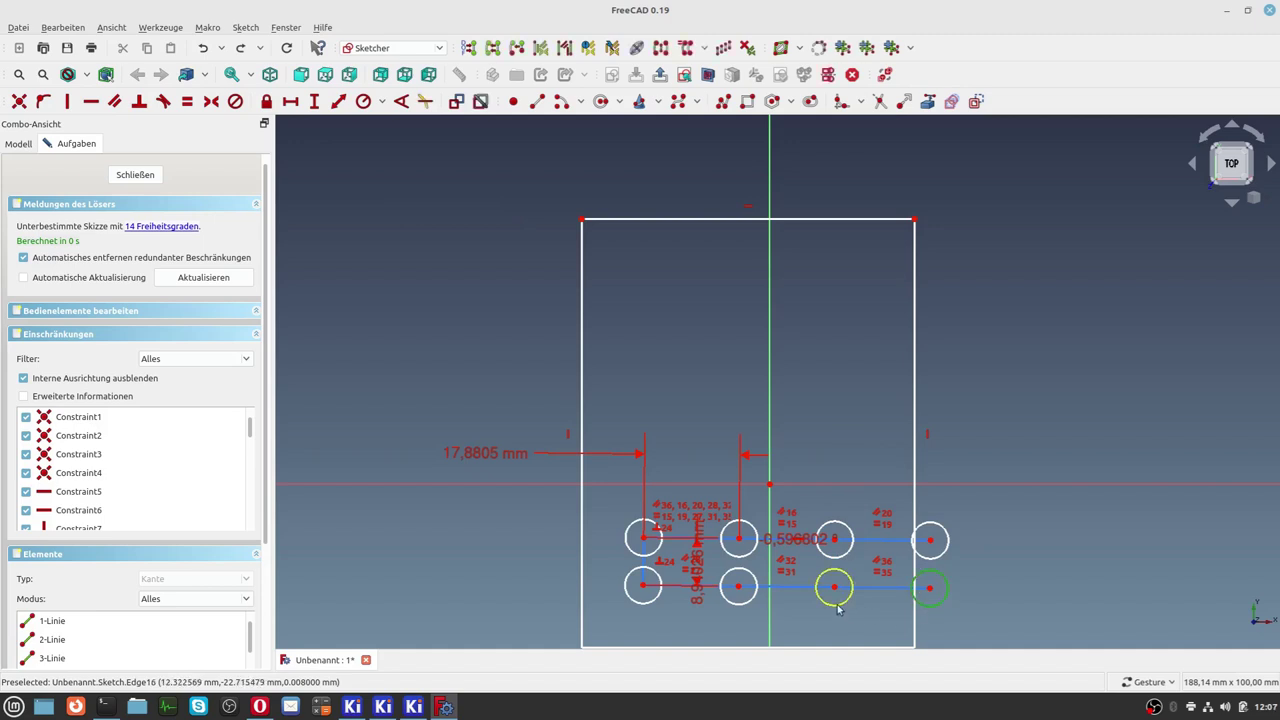
{"action": "left_click", "coordinate": [727, 602]}
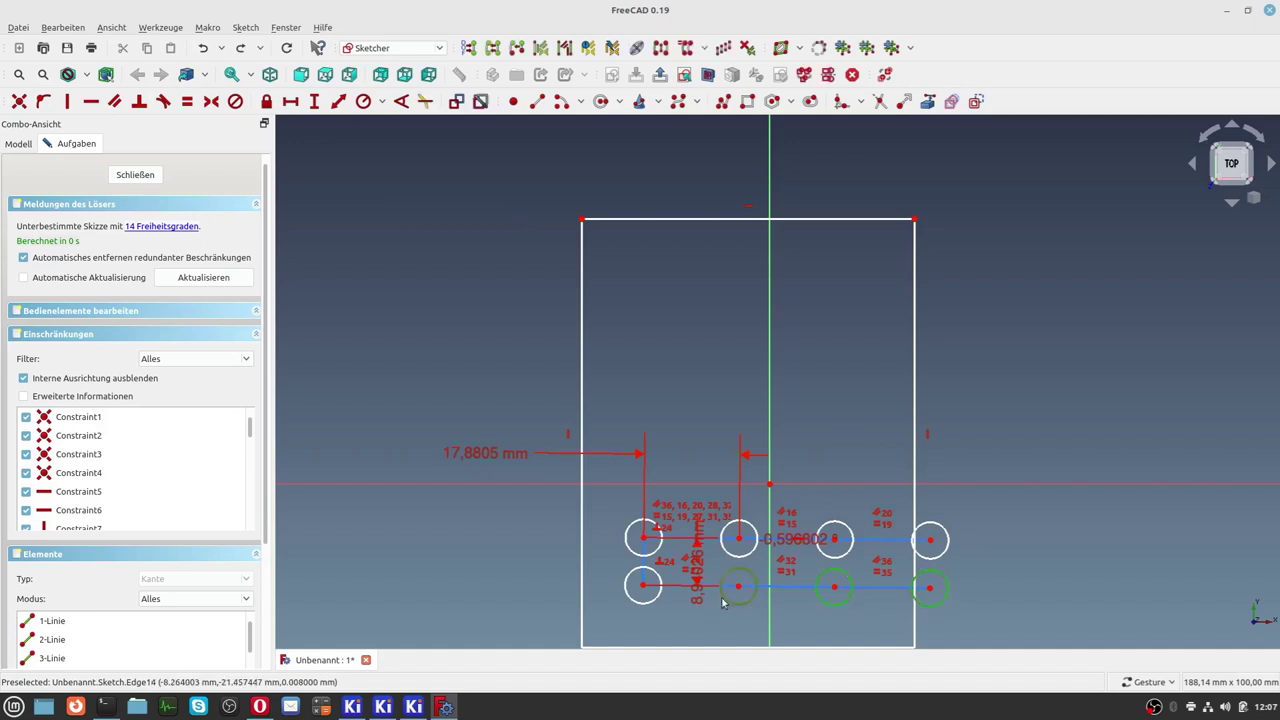
{"action": "left_click", "coordinate": [650, 604]}
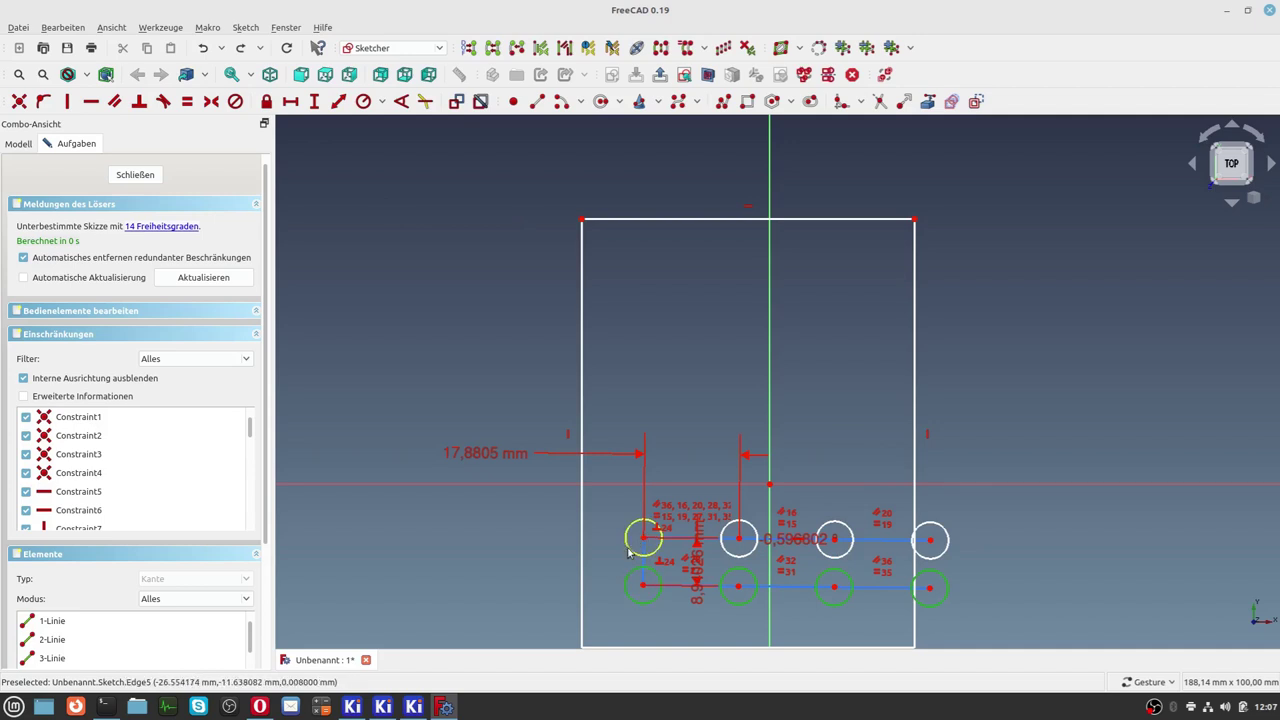
{"action": "left_click", "coordinate": [630, 552]}
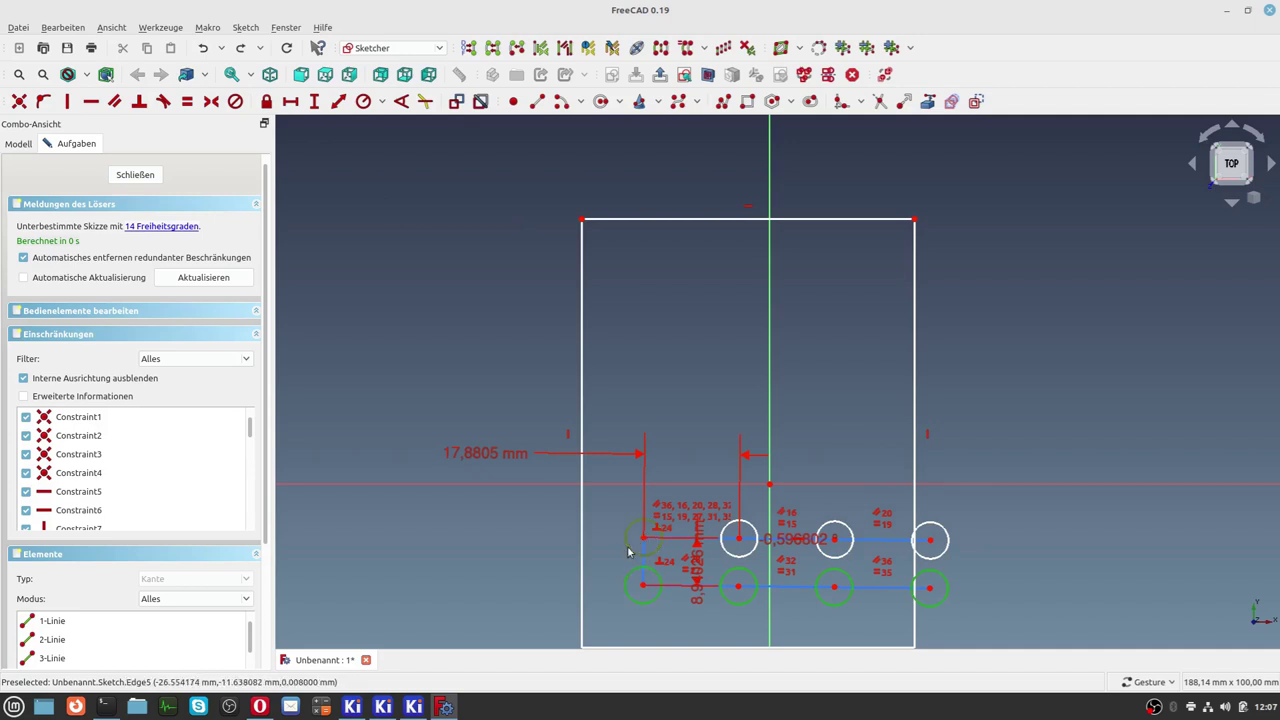
{"action": "left_click", "coordinate": [733, 561]}
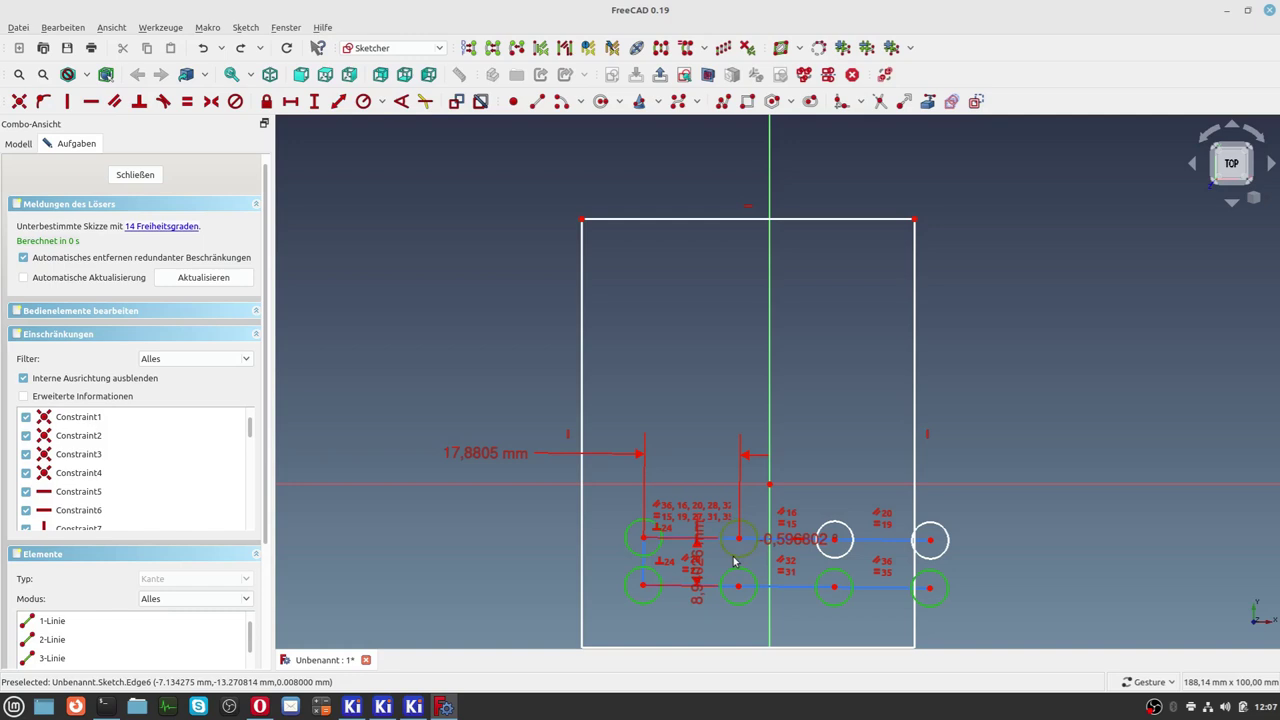
{"action": "left_click", "coordinate": [848, 560]}
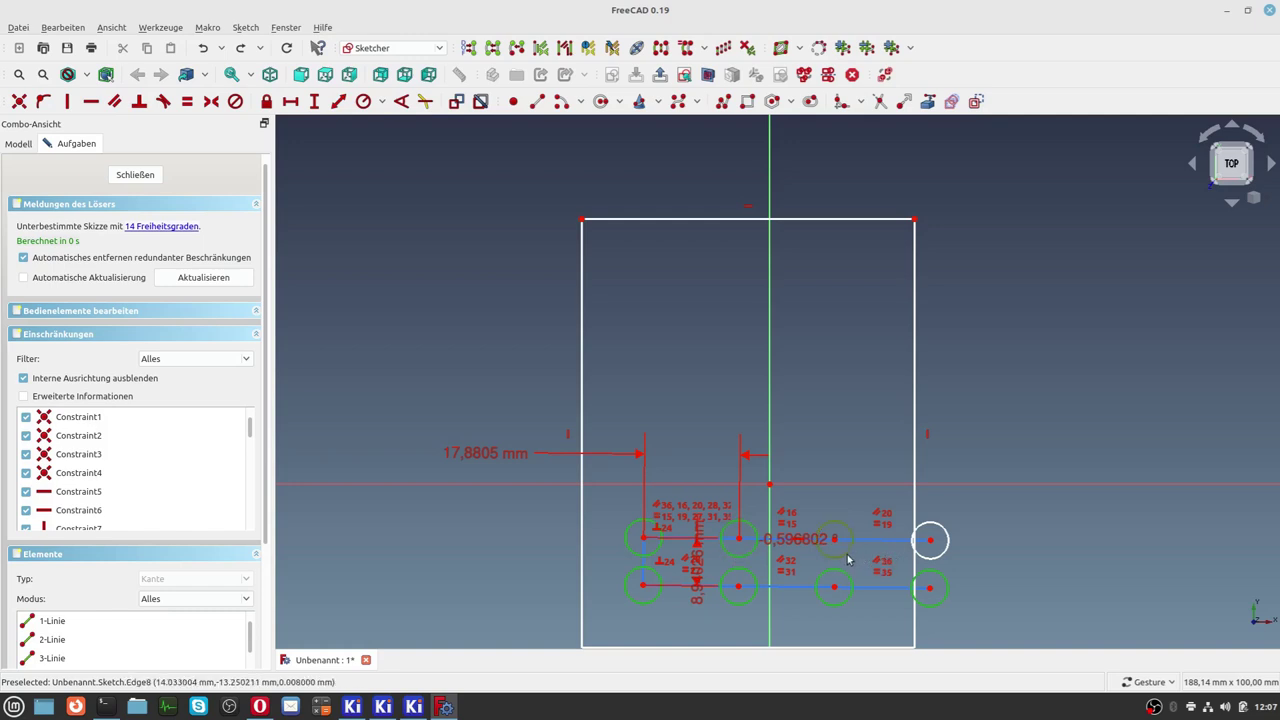
{"action": "left_click", "coordinate": [946, 553]}
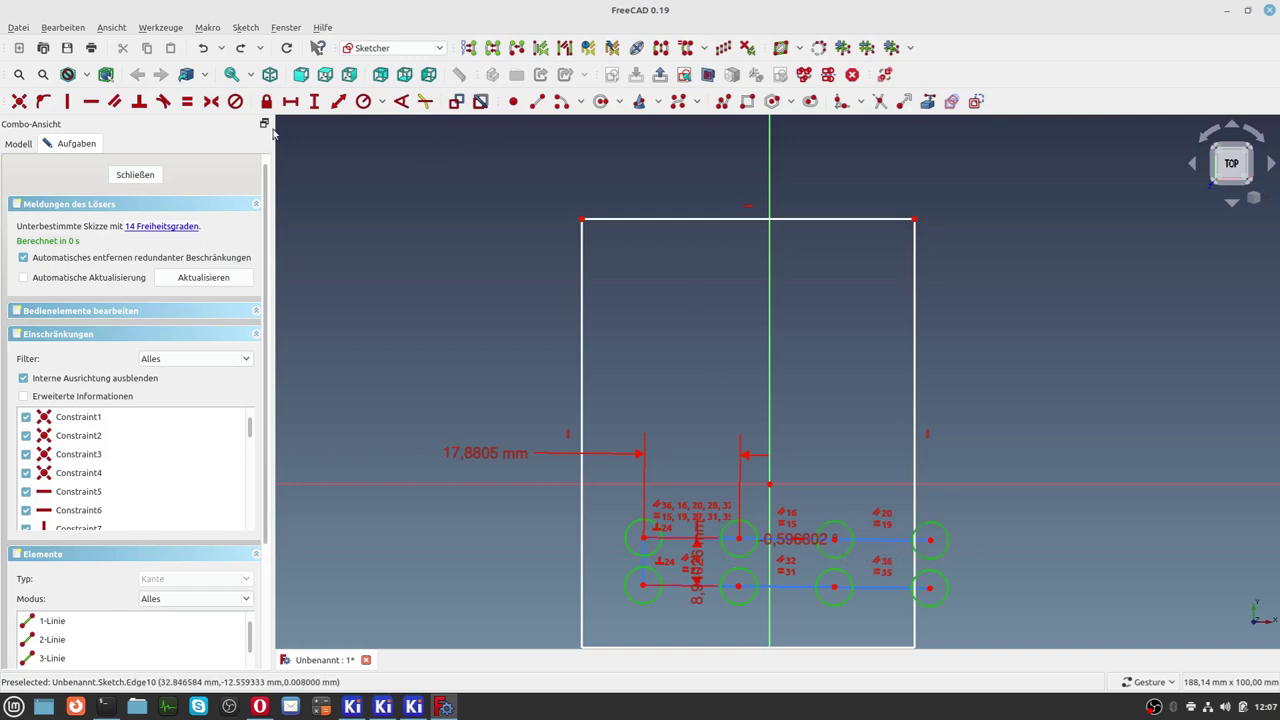
{"action": "left_click", "coordinate": [186, 107]}
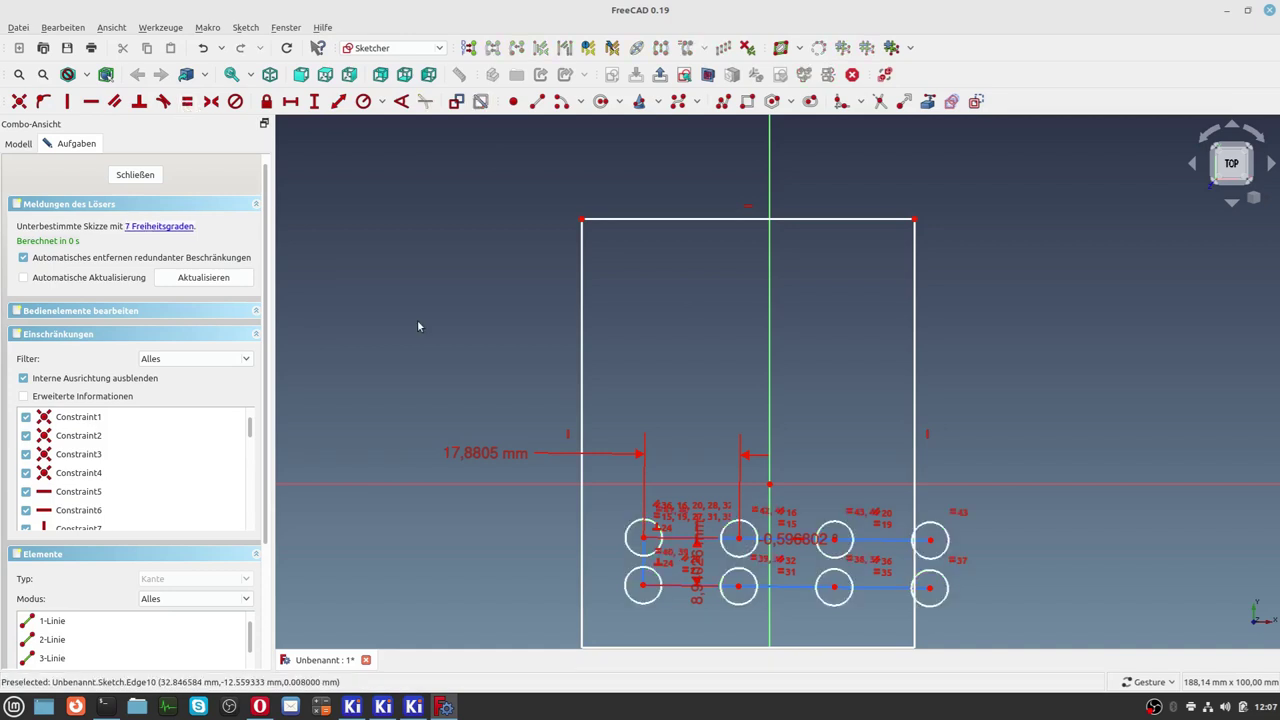
Move the label of the array's vertical spacing dimension clear of the circles, above the horizontal axis.
{"action": "scroll", "coordinate": [659, 573], "scroll_direction": "up", "scroll_amount": 4}
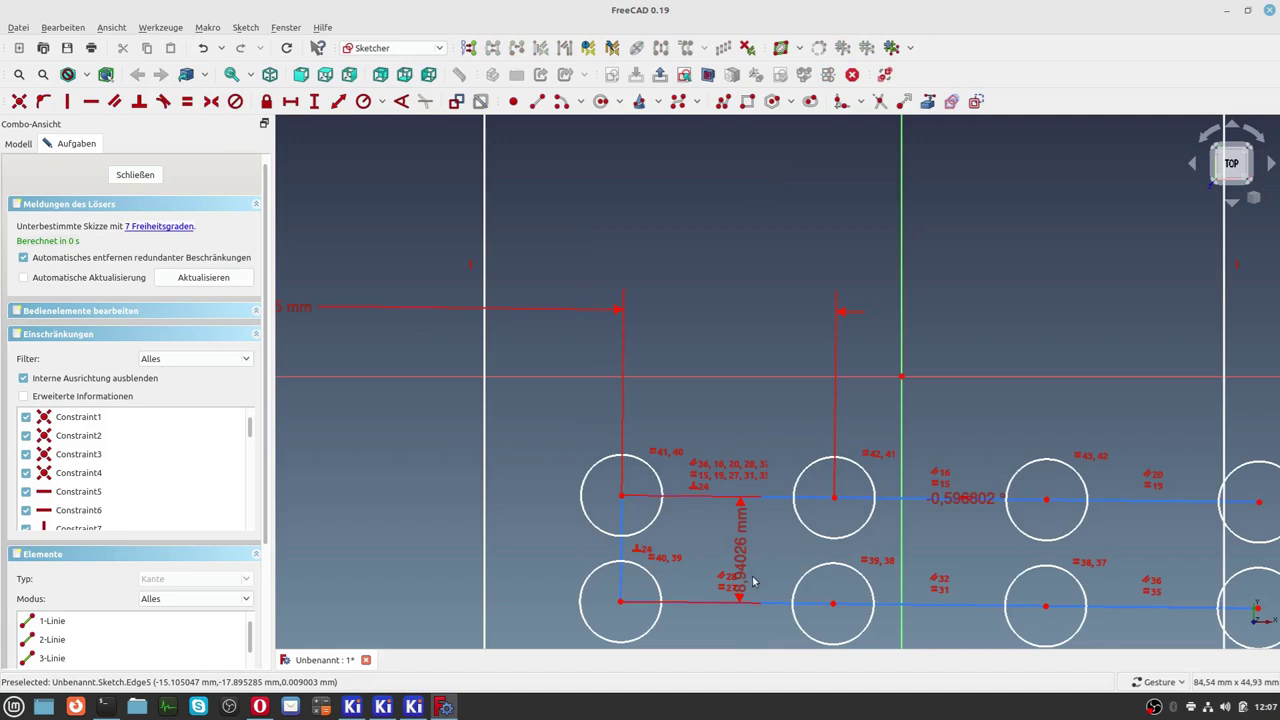
{"action": "scroll", "coordinate": [752, 582], "scroll_direction": "down", "scroll_amount": 4}
{"action": "scroll", "coordinate": [760, 585], "scroll_direction": "up", "scroll_amount": 2}
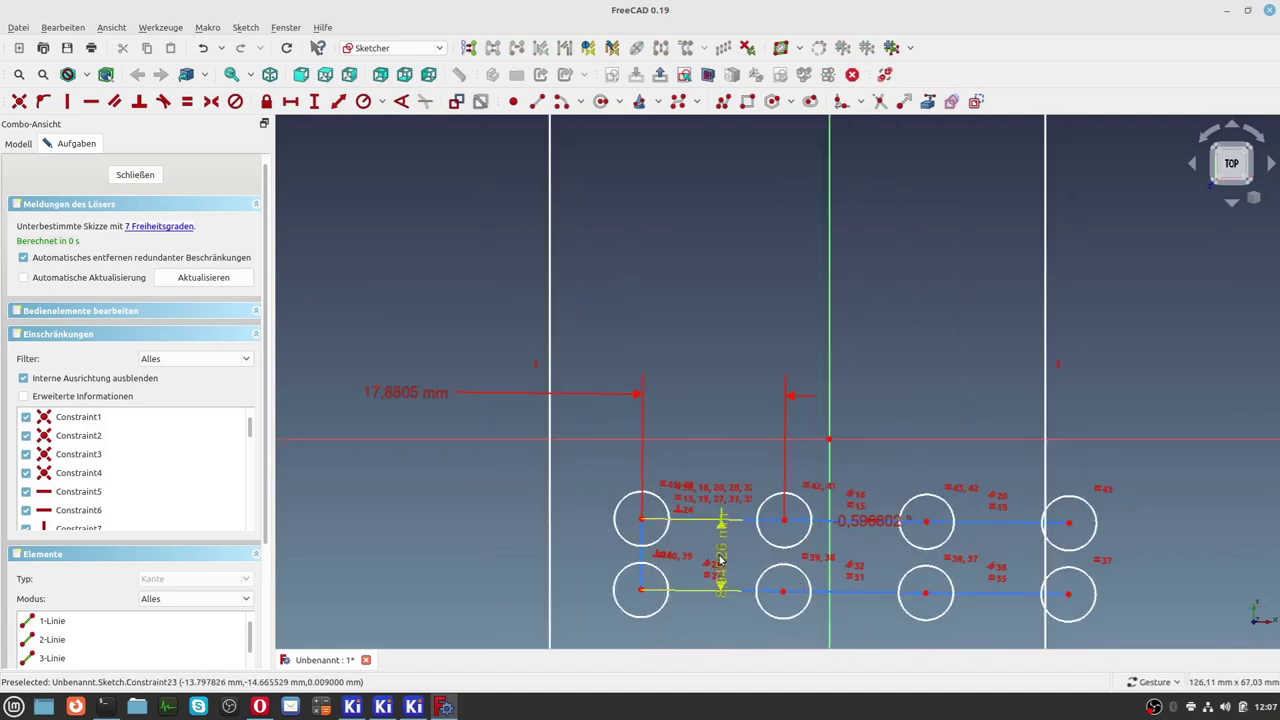
{"action": "left_click_drag", "start_coordinate": [718, 555], "coordinate": [706, 340]}
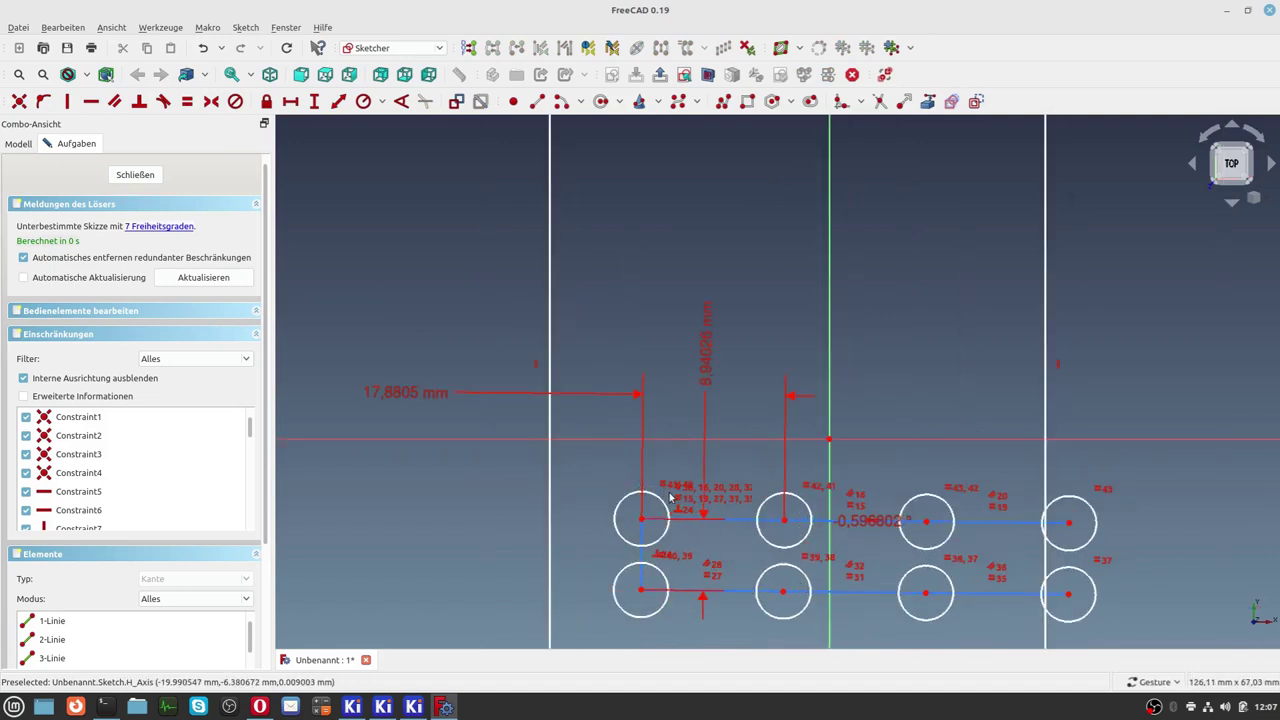
Constrain the diameter of the lower-left pin circle to 1 mm.
{"action": "left_click", "coordinate": [619, 607]}
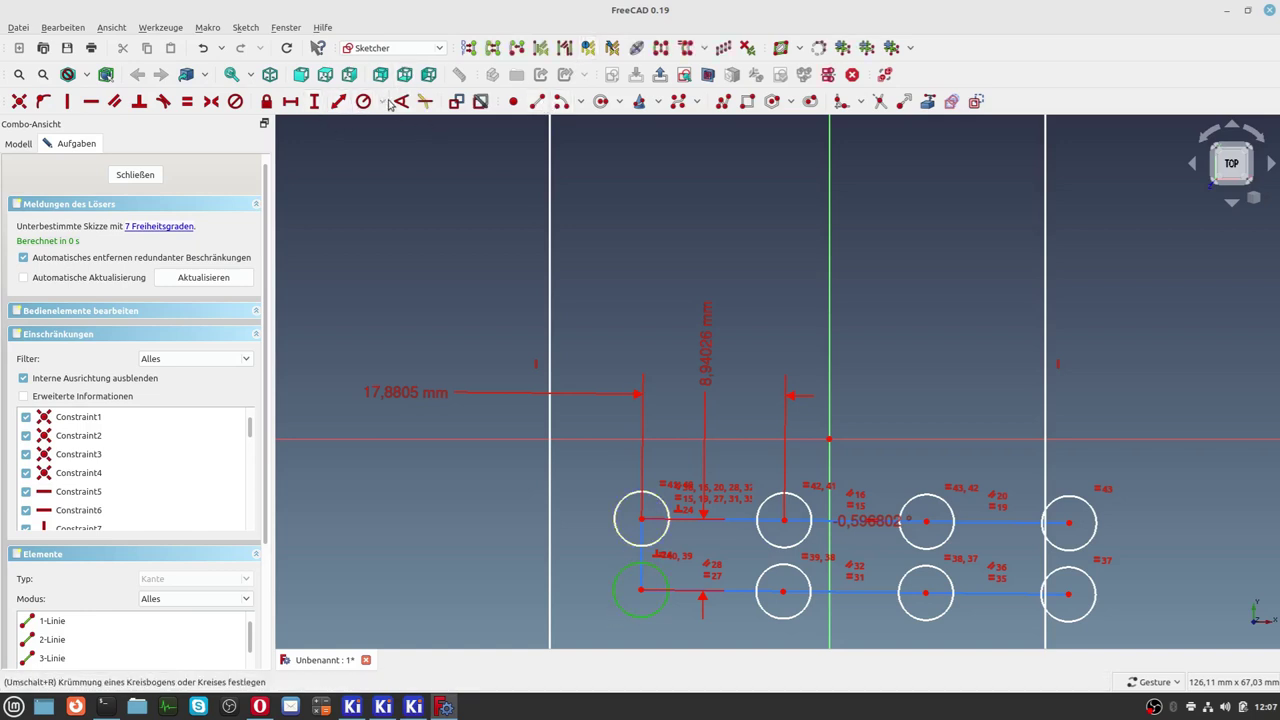
{"action": "left_click", "coordinate": [384, 103]}
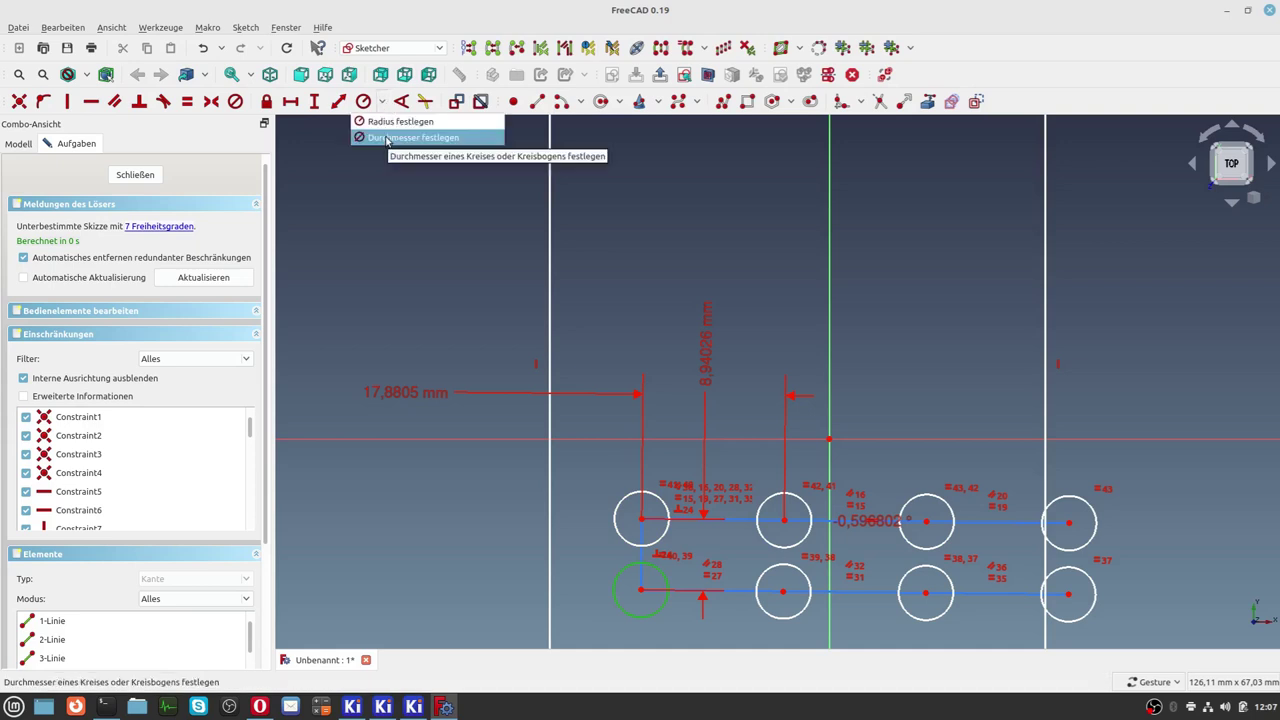
{"action": "left_click", "coordinate": [389, 136]}
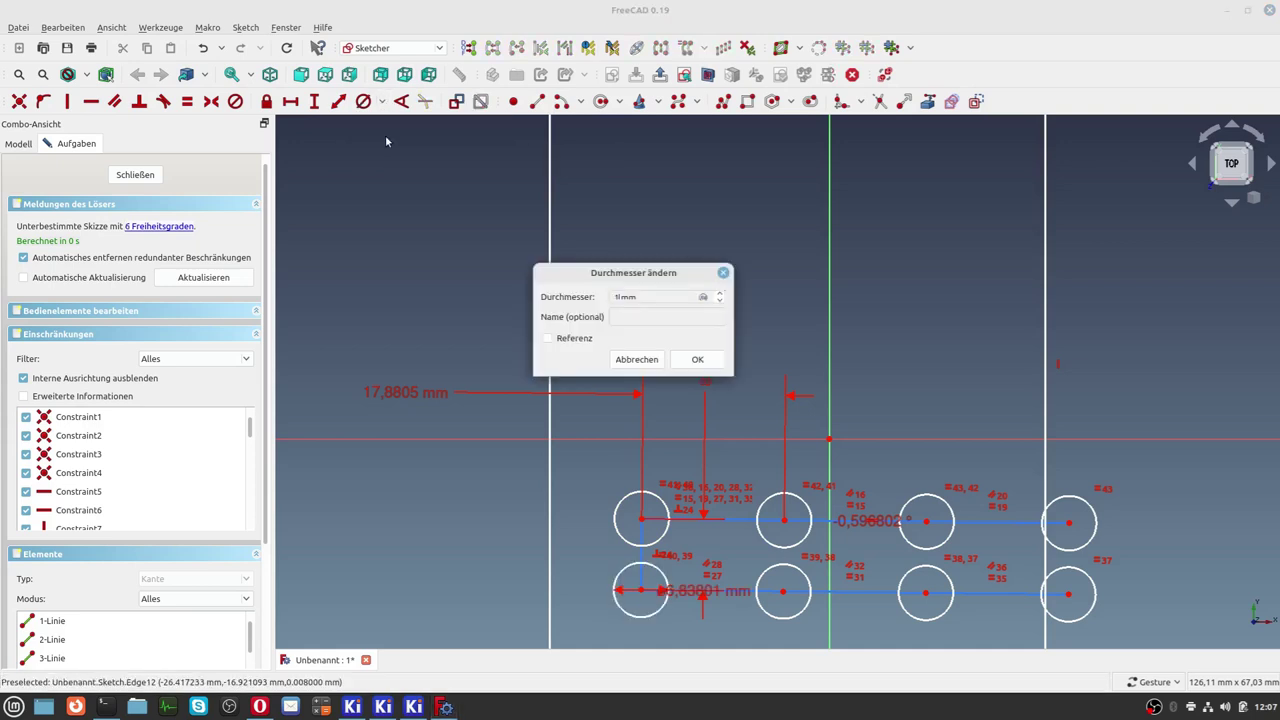
{"action": "type", "text": "1mm"}
{"action": "key", "text": "Return"}
Set the horizontal spacing between neighbouring pin circles to 2.54 mm.
{"action": "scroll", "coordinate": [505, 180], "scroll_direction": "down", "scroll_amount": 2}
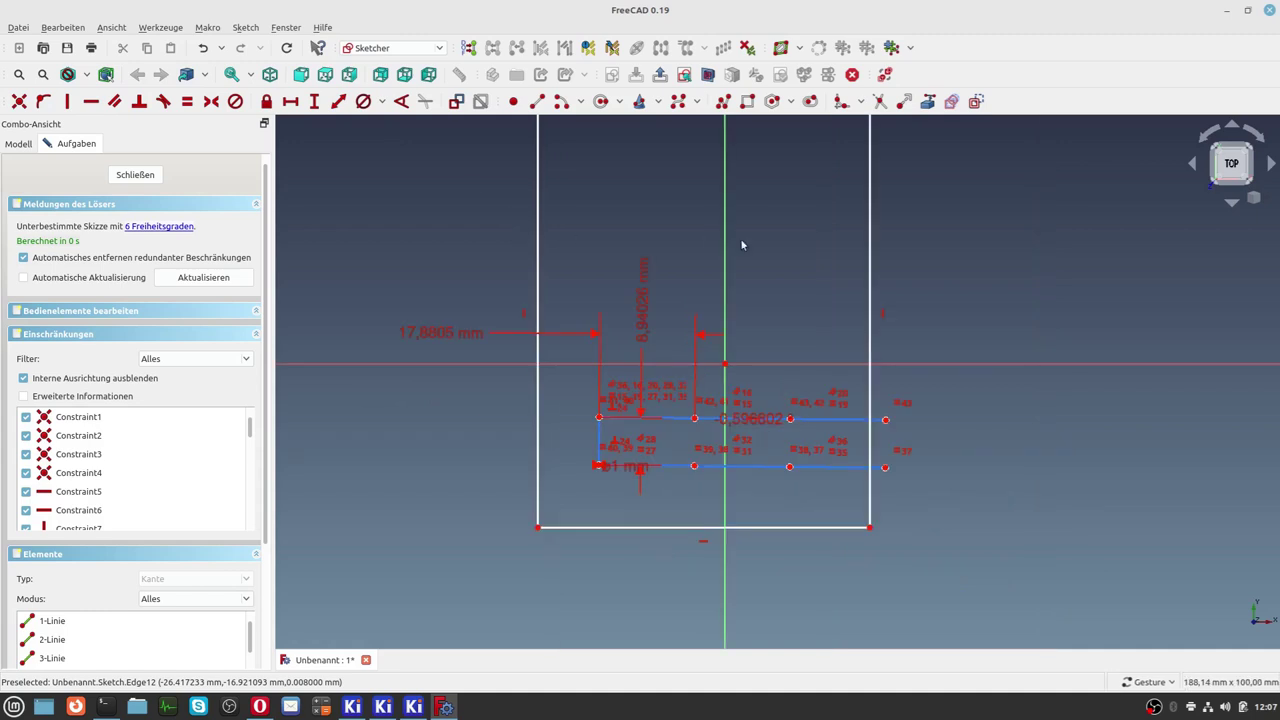
{"action": "scroll", "coordinate": [771, 391], "scroll_direction": "up", "scroll_amount": 2}
{"action": "scroll", "coordinate": [660, 393], "scroll_direction": "down", "scroll_amount": 2}
{"action": "scroll", "coordinate": [632, 392], "scroll_direction": "down", "scroll_amount": 2}
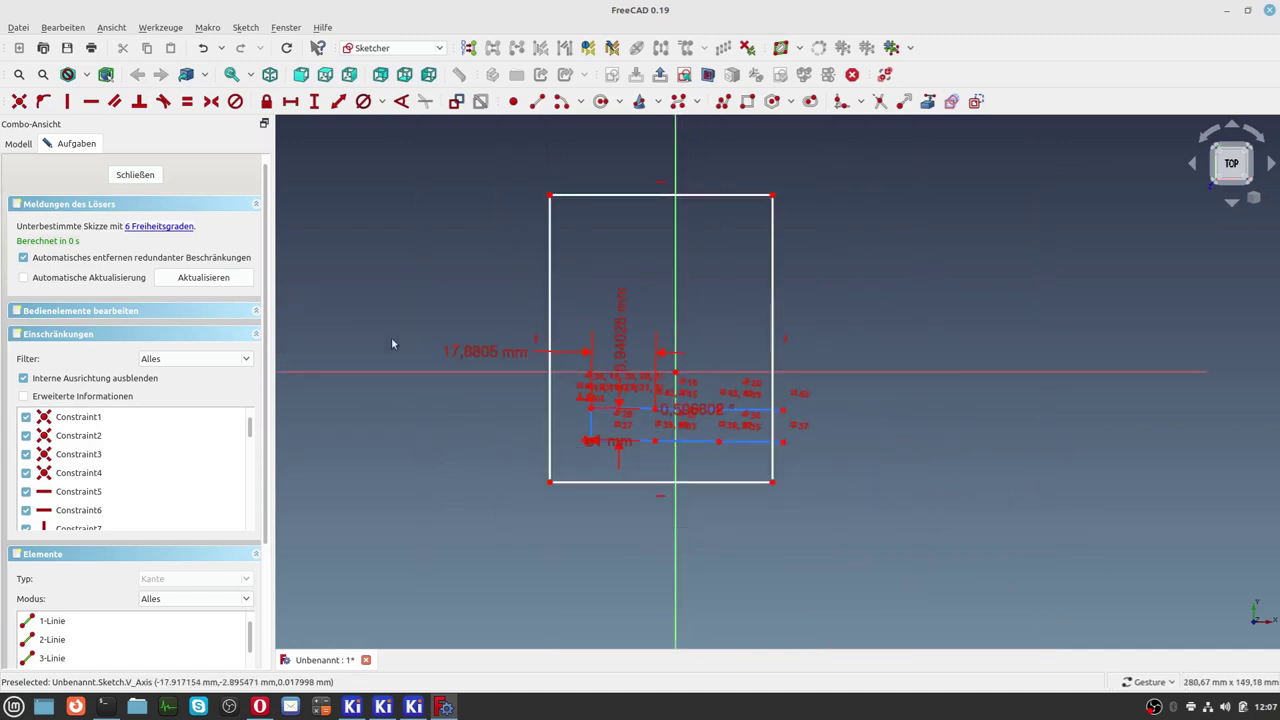
{"action": "double_click", "coordinate": [452, 350]}
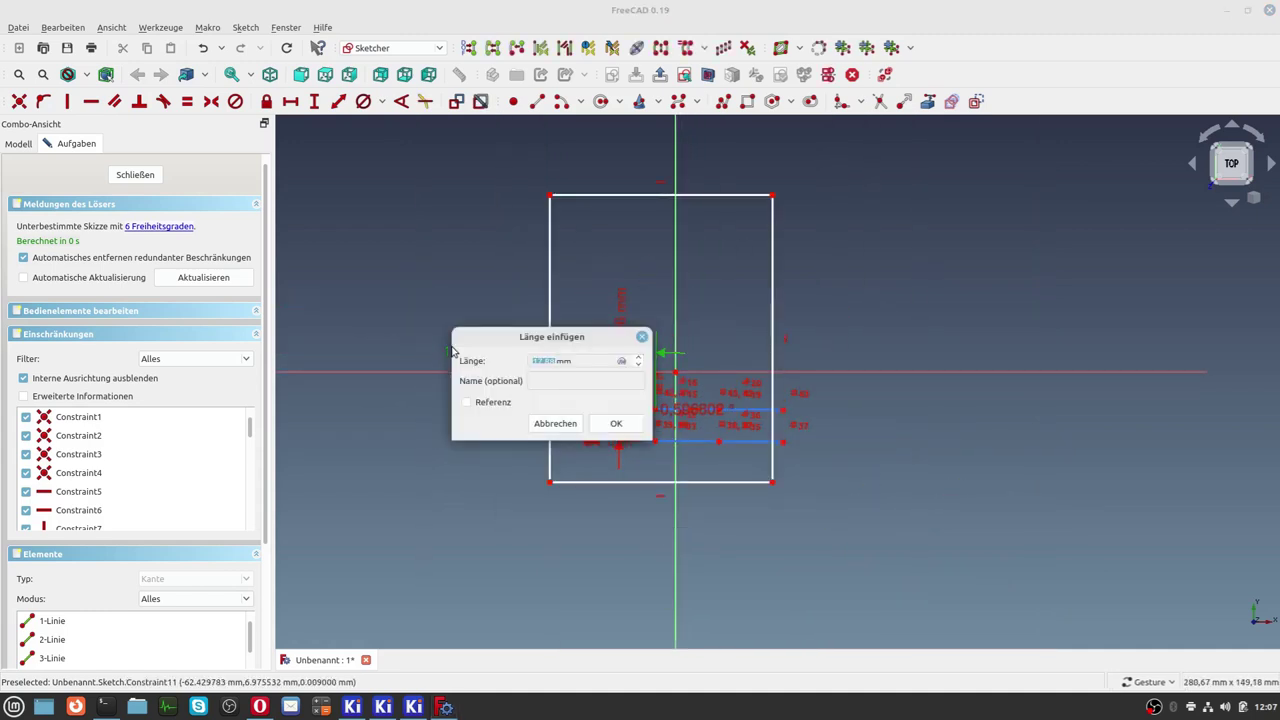
{"action": "type", "text": "2,54mm"}
{"action": "key", "text": "Return"}
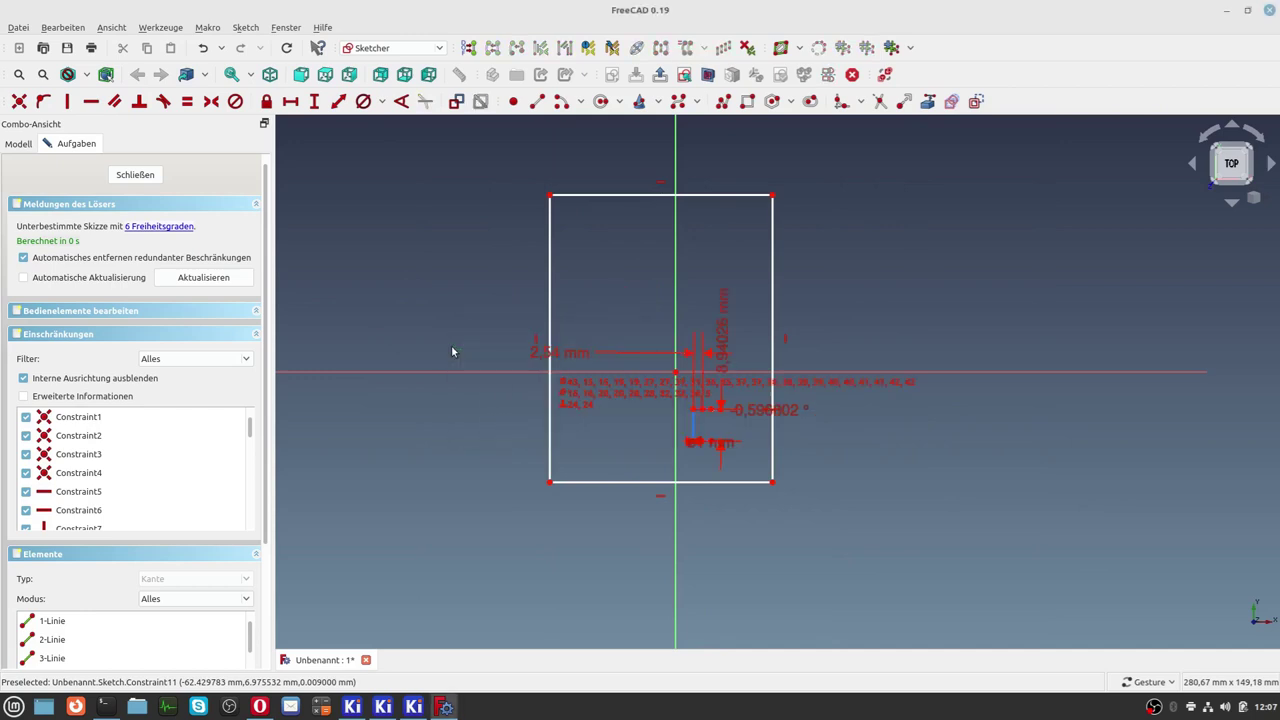
Move the pin circle's diameter label clear of the circles, to the lower left of the array.
{"action": "scroll", "coordinate": [860, 466], "scroll_direction": "up", "scroll_amount": 5}
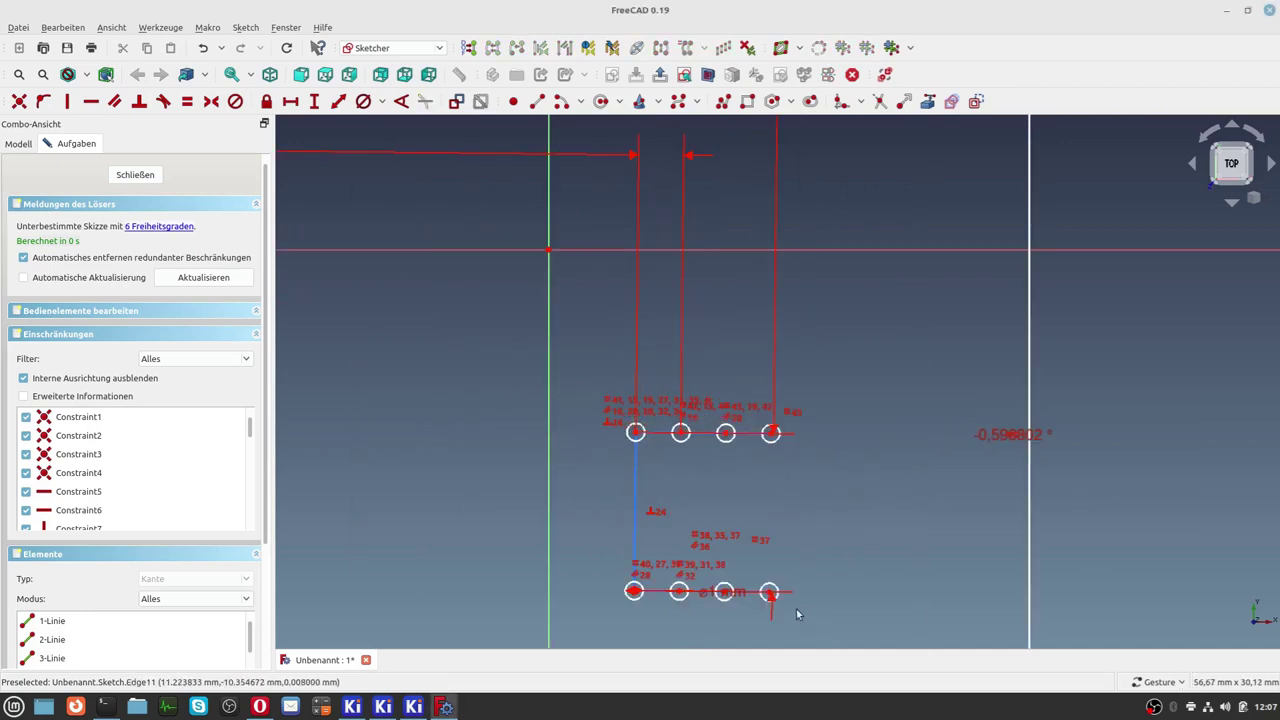
{"action": "scroll", "coordinate": [783, 594], "scroll_direction": "down", "scroll_amount": 2}
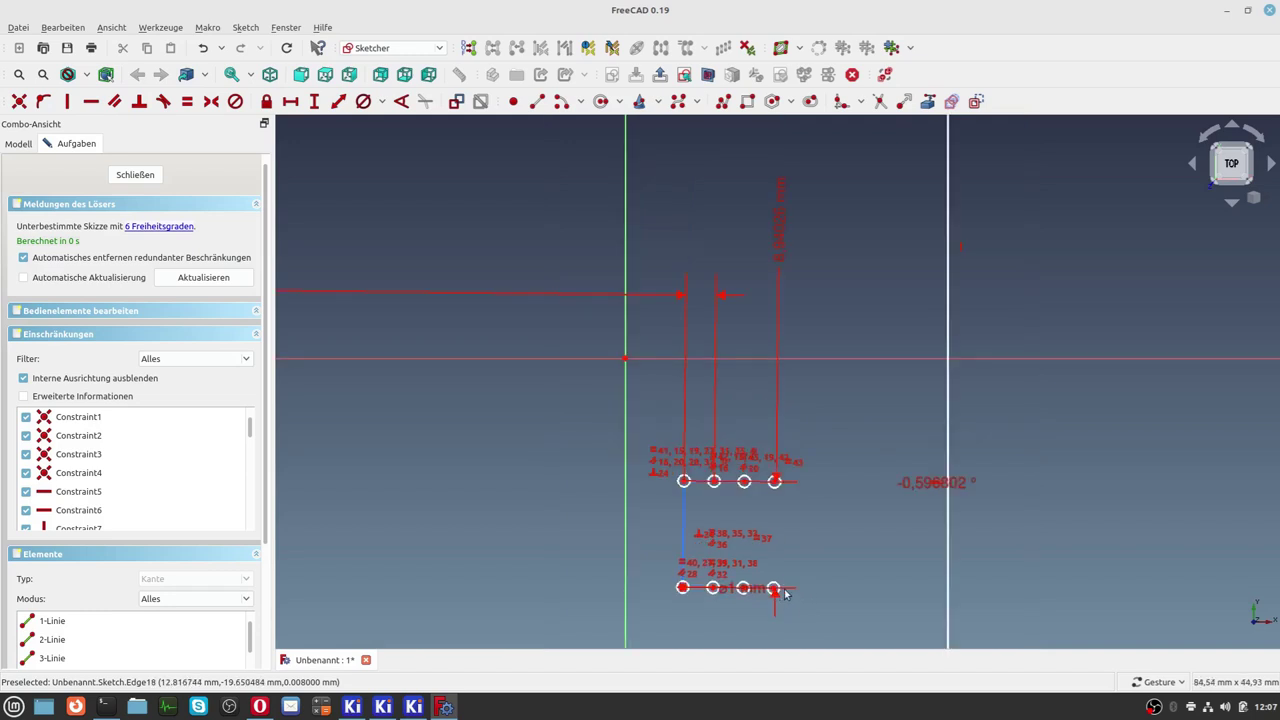
{"action": "left_click_drag", "start_coordinate": [773, 592], "coordinate": [586, 611]}
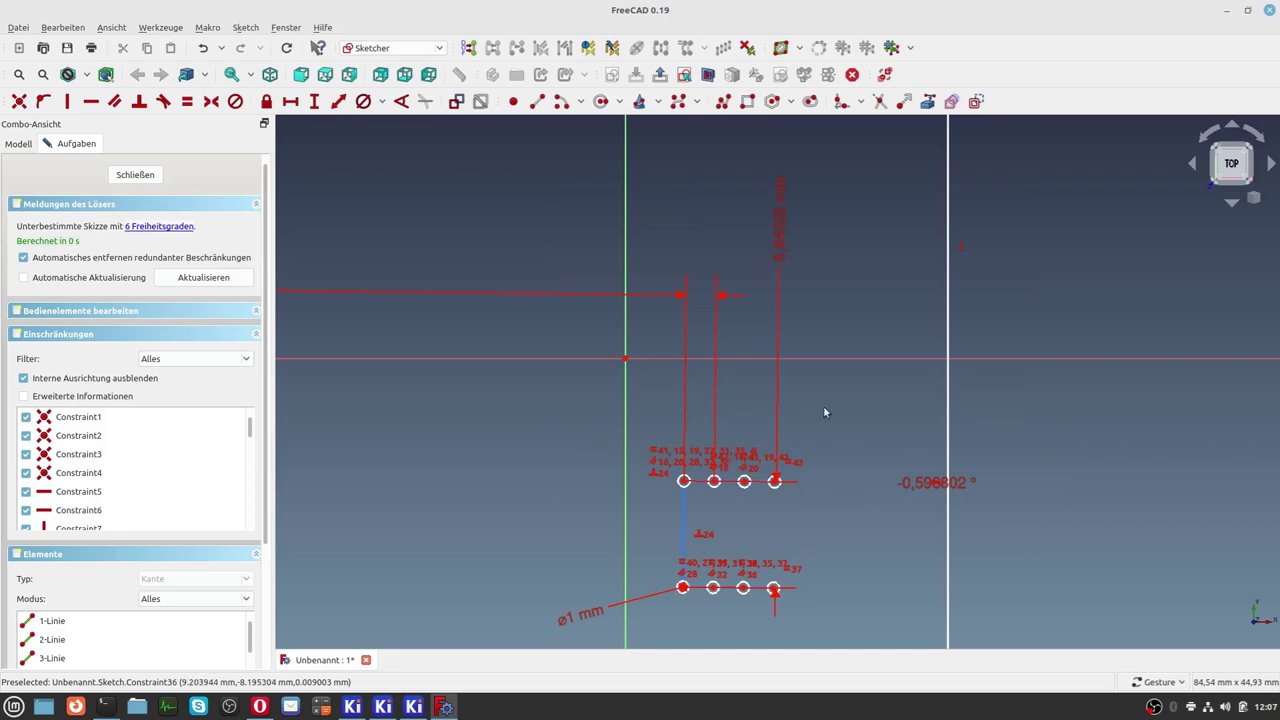
Set the vertical spacing between the two rows of pin circles to 2.54 mm.
{"action": "scroll", "coordinate": [680, 531], "scroll_direction": "down", "scroll_amount": 4}
{"action": "scroll", "coordinate": [761, 565], "scroll_direction": "up", "scroll_amount": 2}
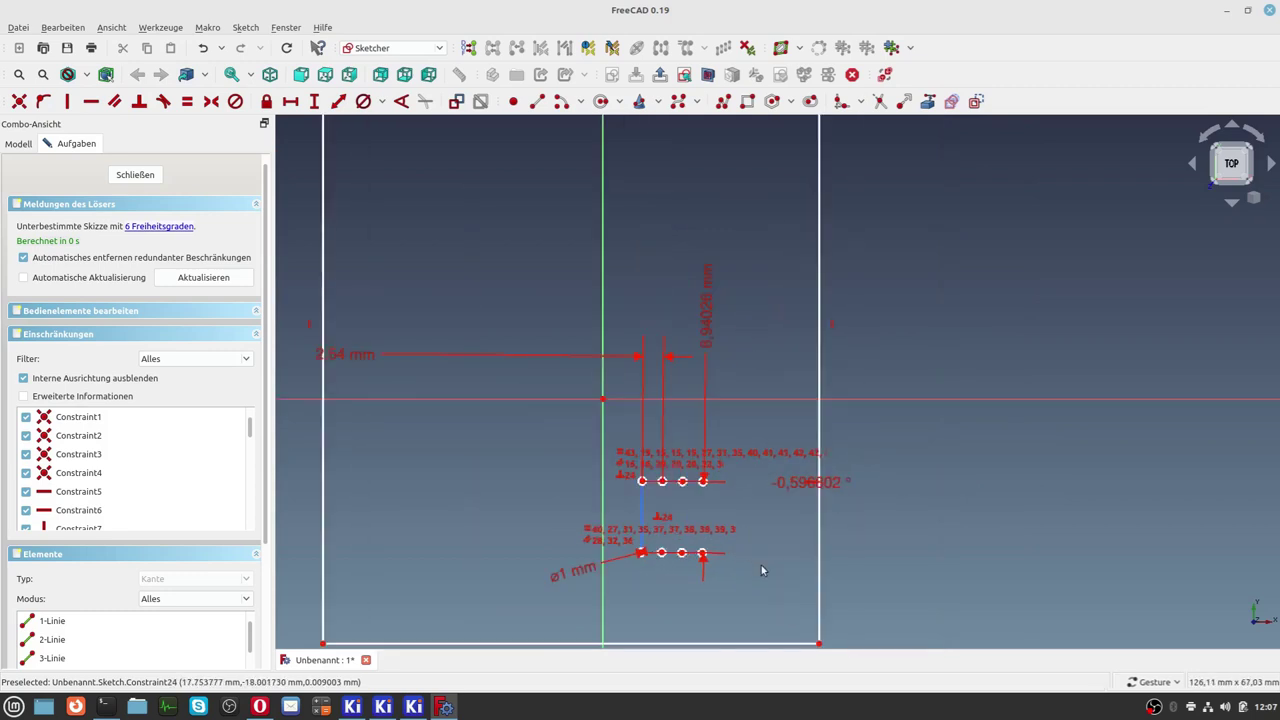
{"action": "scroll", "coordinate": [768, 562], "scroll_direction": "up", "scroll_amount": 2}
{"action": "scroll", "coordinate": [757, 546], "scroll_direction": "down", "scroll_amount": 2}
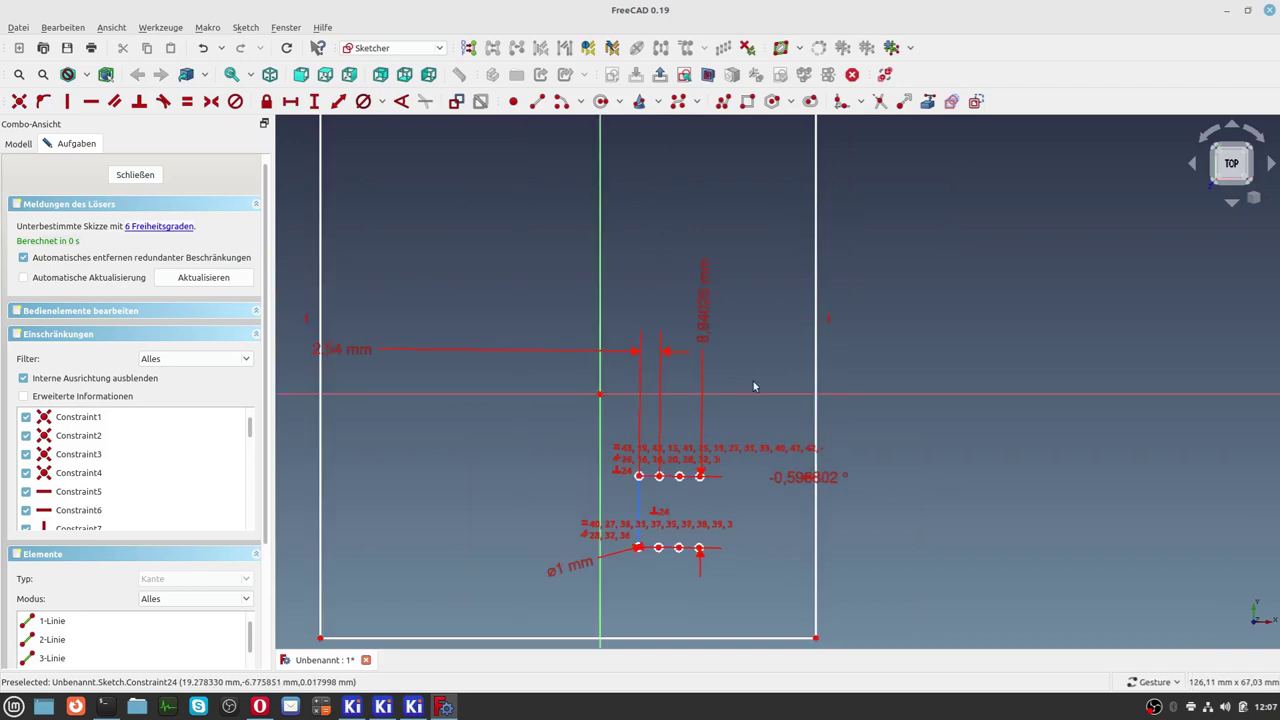
{"action": "double_click", "coordinate": [706, 340]}
{"action": "type", "text": "2,54mm"}
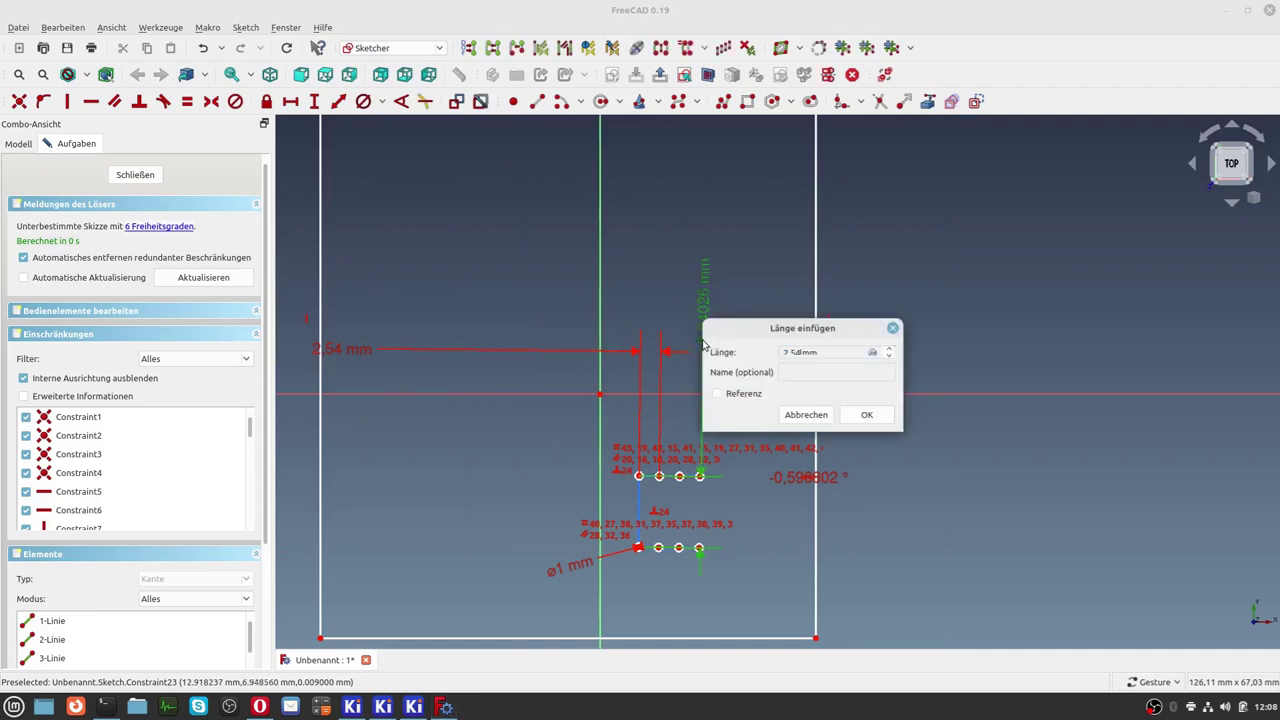
{"action": "key", "text": "Return"}
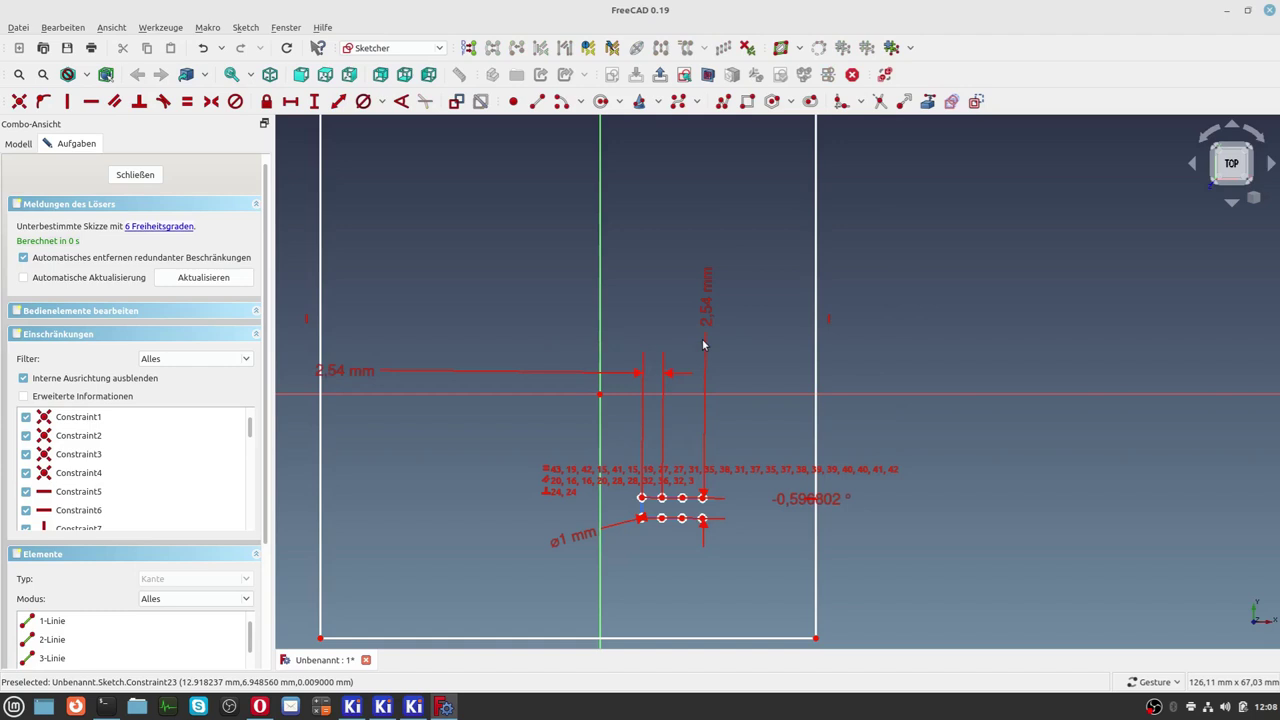
Set the angle of the pin array to 0° so its rows run horizontally.
{"action": "scroll", "coordinate": [682, 499], "scroll_direction": "up", "scroll_amount": 5}
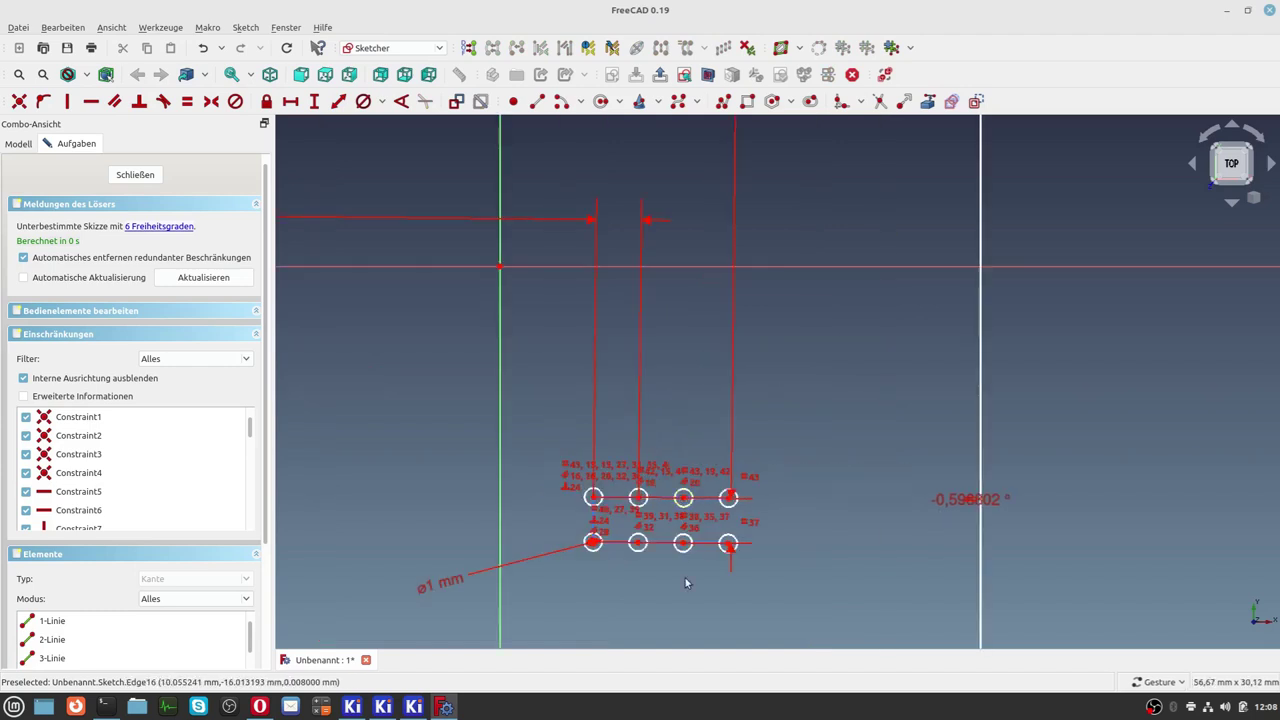
{"action": "scroll", "coordinate": [686, 583], "scroll_direction": "down", "scroll_amount": 2}
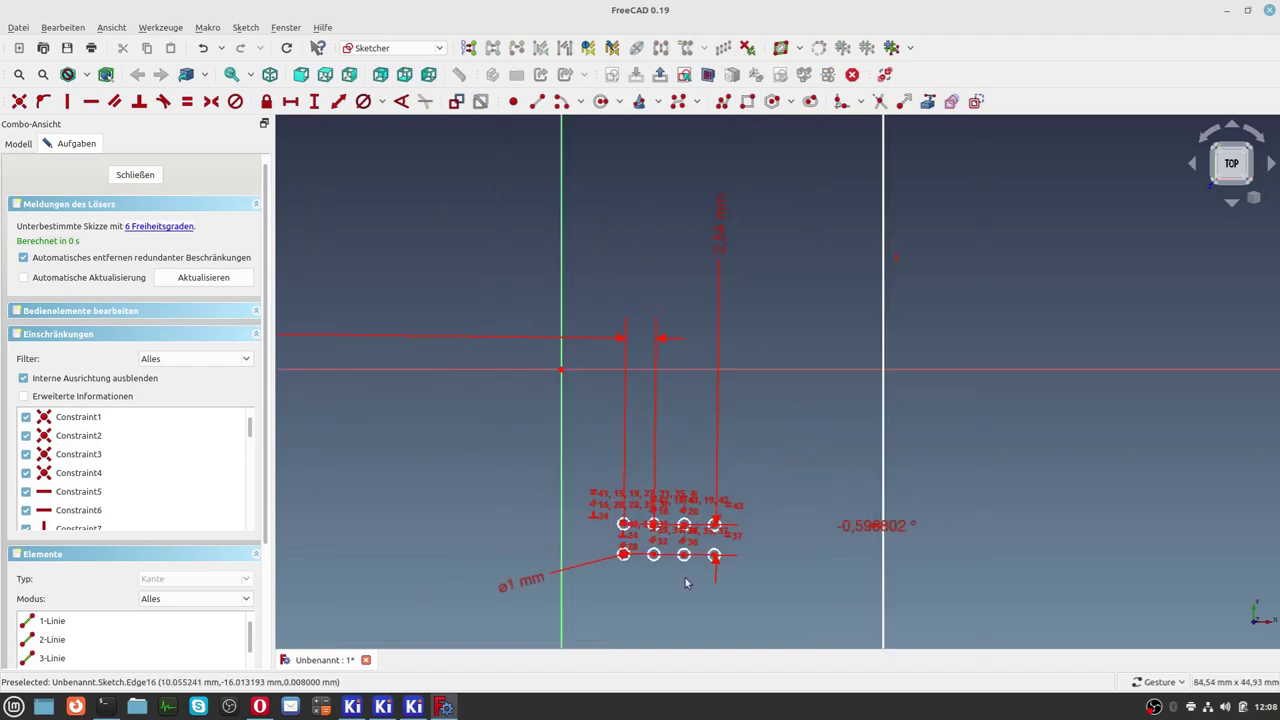
{"action": "double_click", "coordinate": [872, 528]}
{"action": "type", "text": "0"}
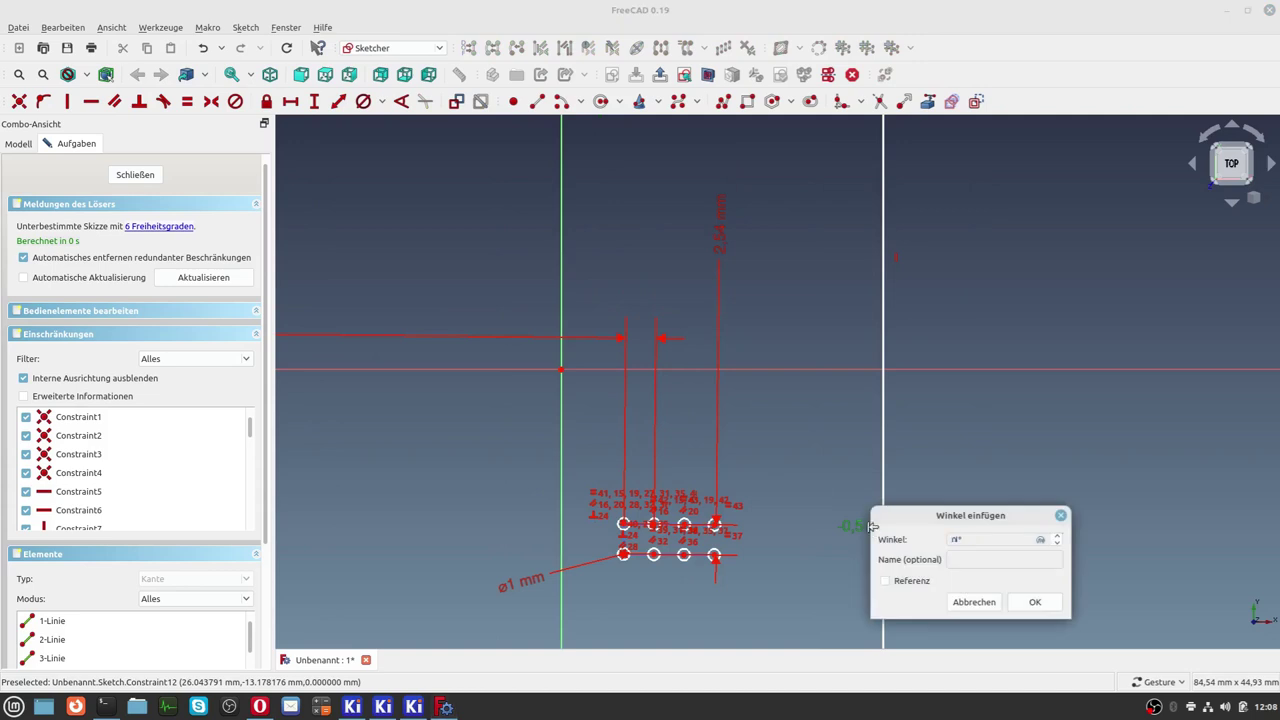
{"action": "key", "text": "Return"}
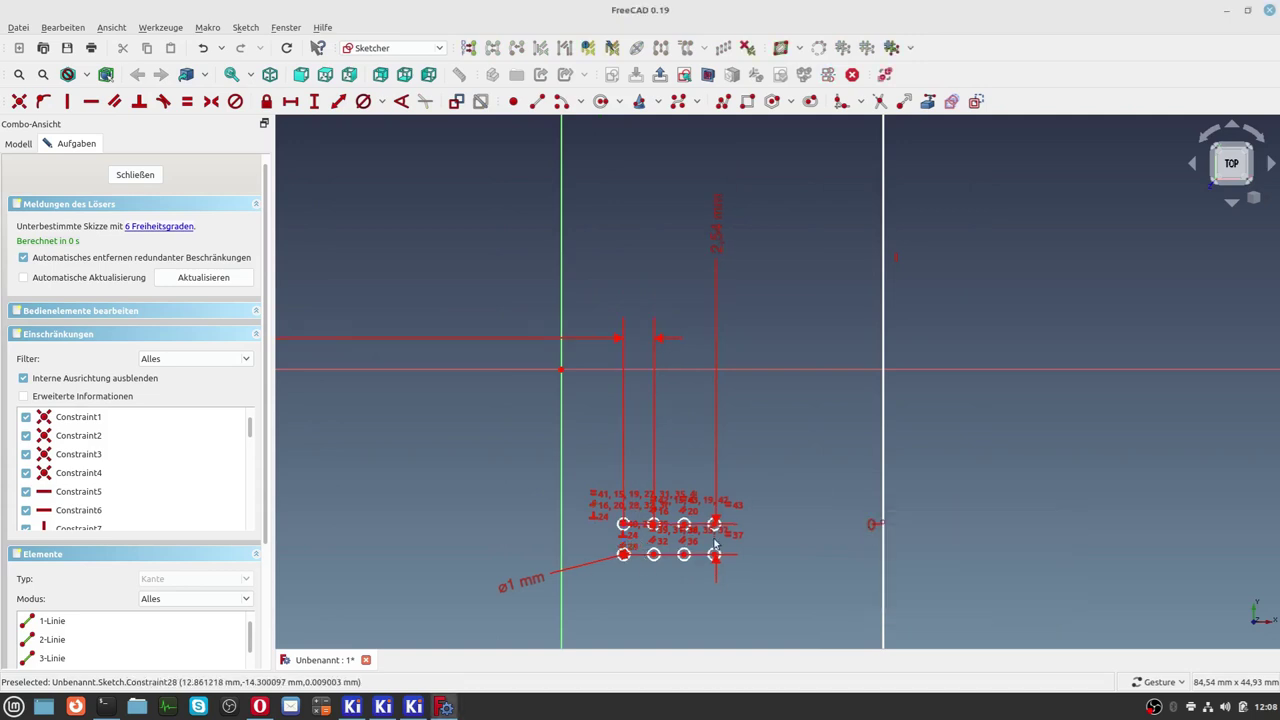
Select all eight pin circles and move them together to straddle the vertical axis, just below the horizontal axis.
{"action": "scroll", "coordinate": [715, 543], "scroll_direction": "down", "scroll_amount": 1}
{"action": "scroll", "coordinate": [700, 541], "scroll_direction": "up", "scroll_amount": 2}
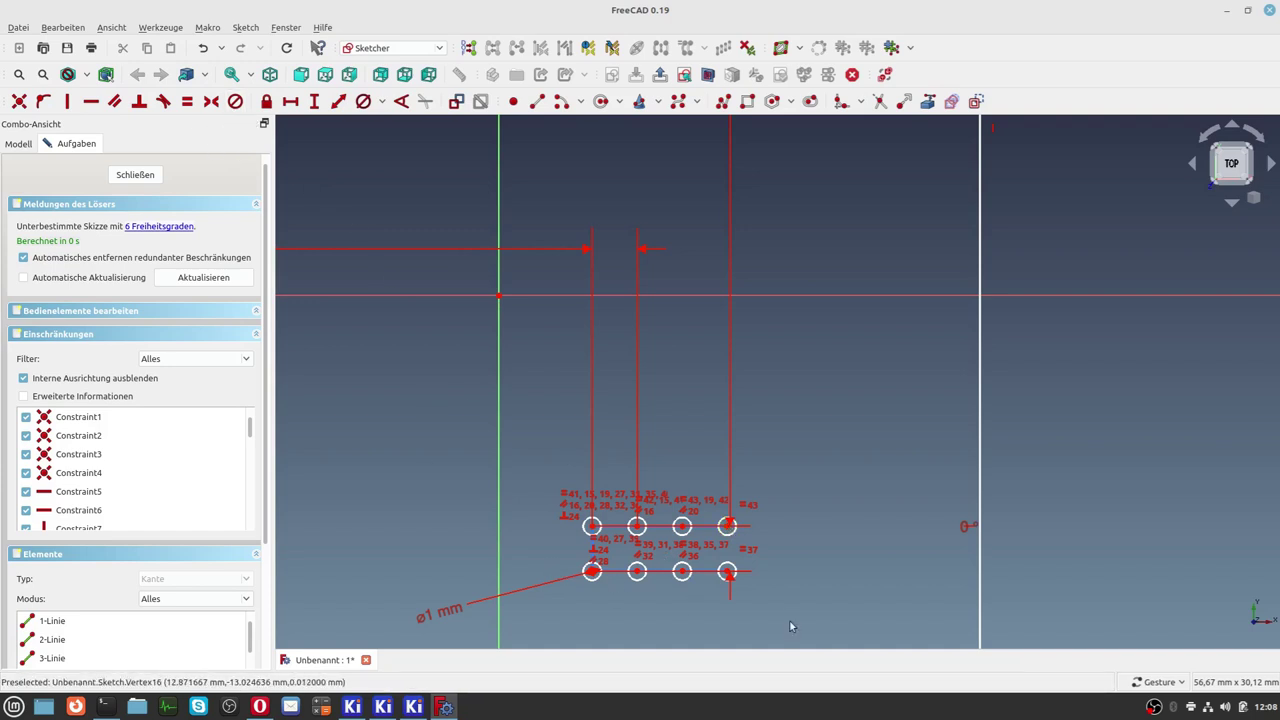
{"action": "left_click_drag", "start_coordinate": [788, 612], "coordinate": [473, 488]}
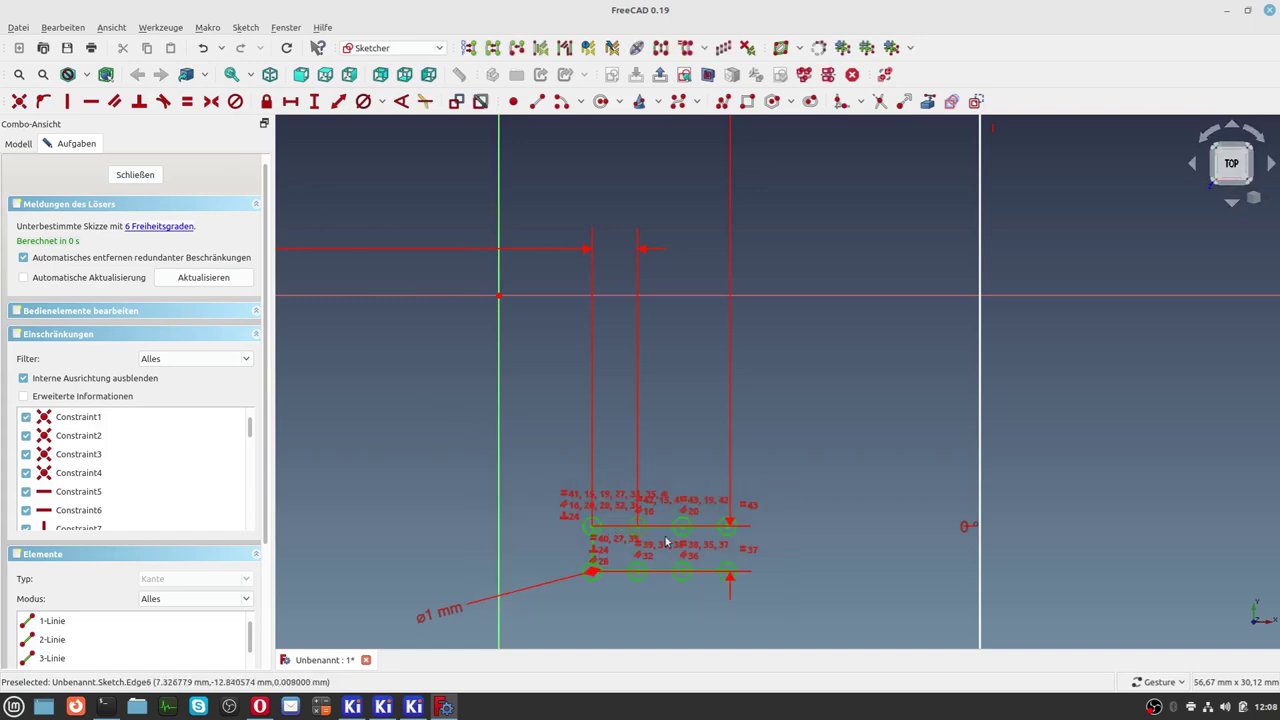
{"action": "mouse_move", "coordinate": [688, 528]}
{"action": "left_mouse_down"}
{"action": "mouse_move", "coordinate": [524, 366]}
{"action": "mouse_move", "coordinate": [531, 331]}
{"action": "mouse_move", "coordinate": [511, 325]}
{"action": "mouse_move", "coordinate": [519, 332]}
{"action": "left_mouse_up"}
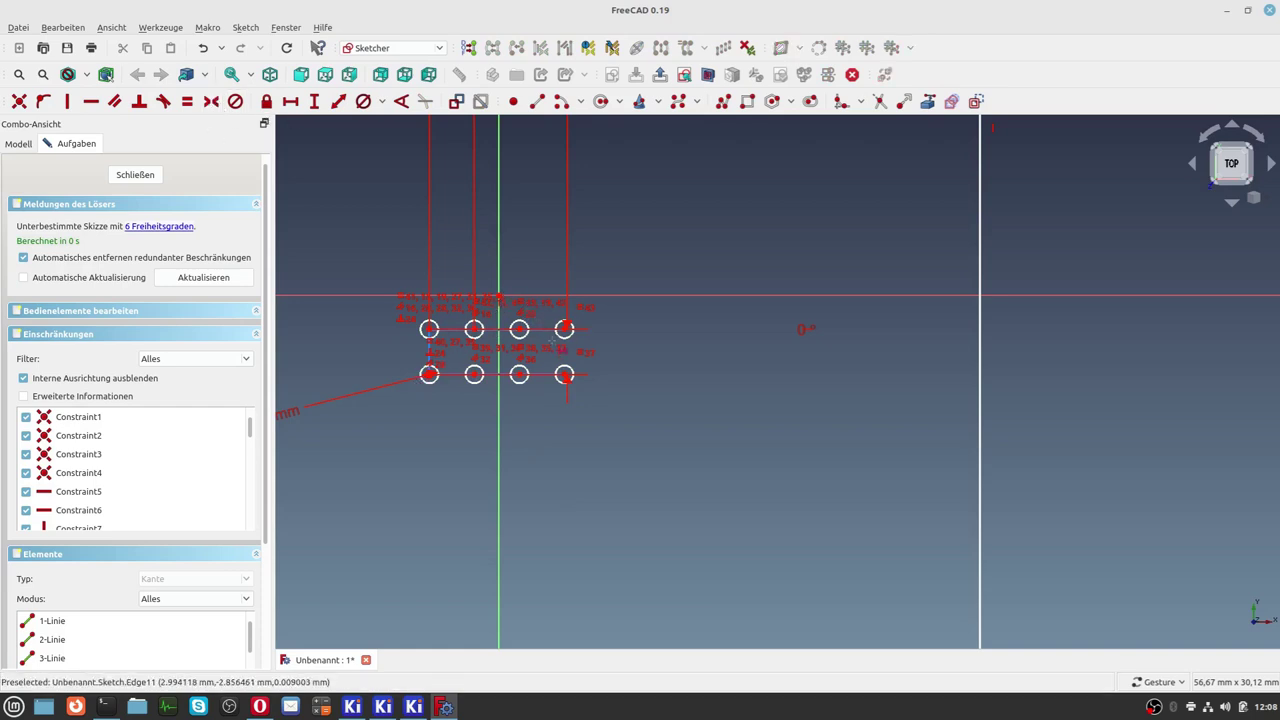
Constrain the centres of the upper-right and lower-left pin circles symmetric about the sketch origin.
{"action": "left_click", "coordinate": [565, 330]}
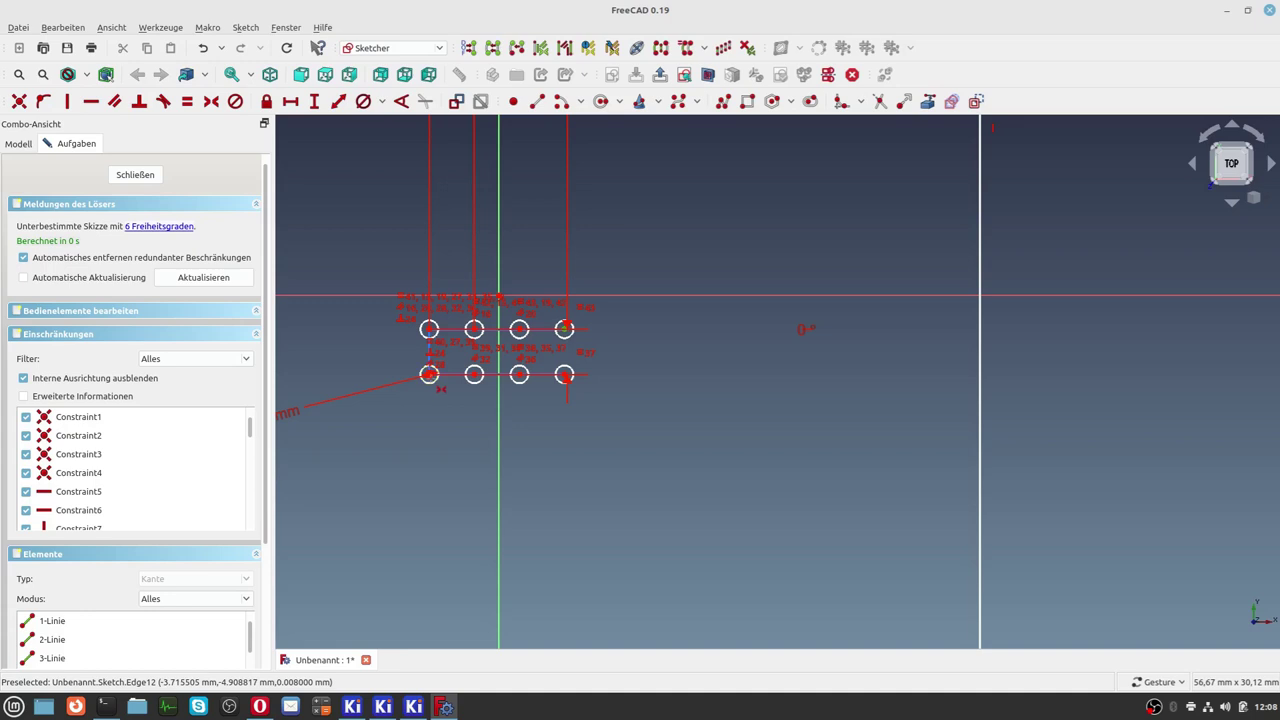
{"action": "scroll", "coordinate": [433, 380], "scroll_direction": "up", "scroll_amount": 5}
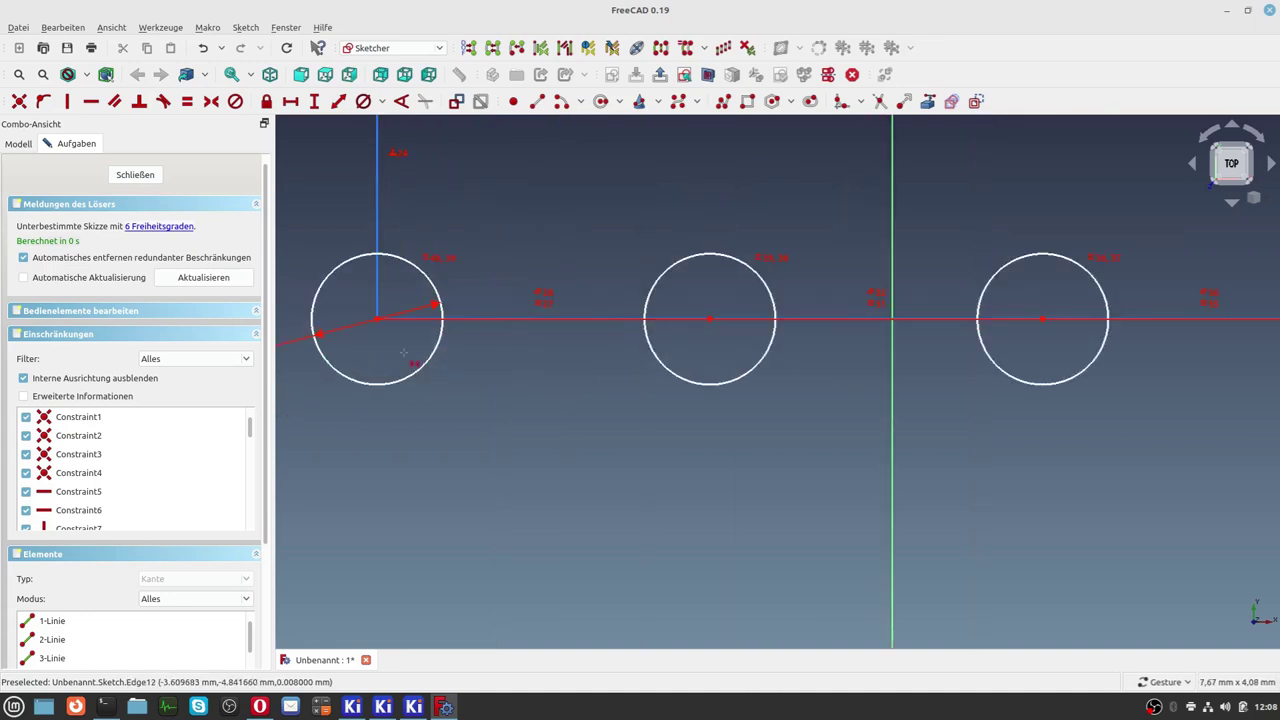
{"action": "left_click", "coordinate": [380, 321]}
{"action": "scroll", "coordinate": [836, 237], "scroll_direction": "down", "scroll_amount": 8}
{"action": "scroll", "coordinate": [789, 253], "scroll_direction": "up", "scroll_amount": 5}
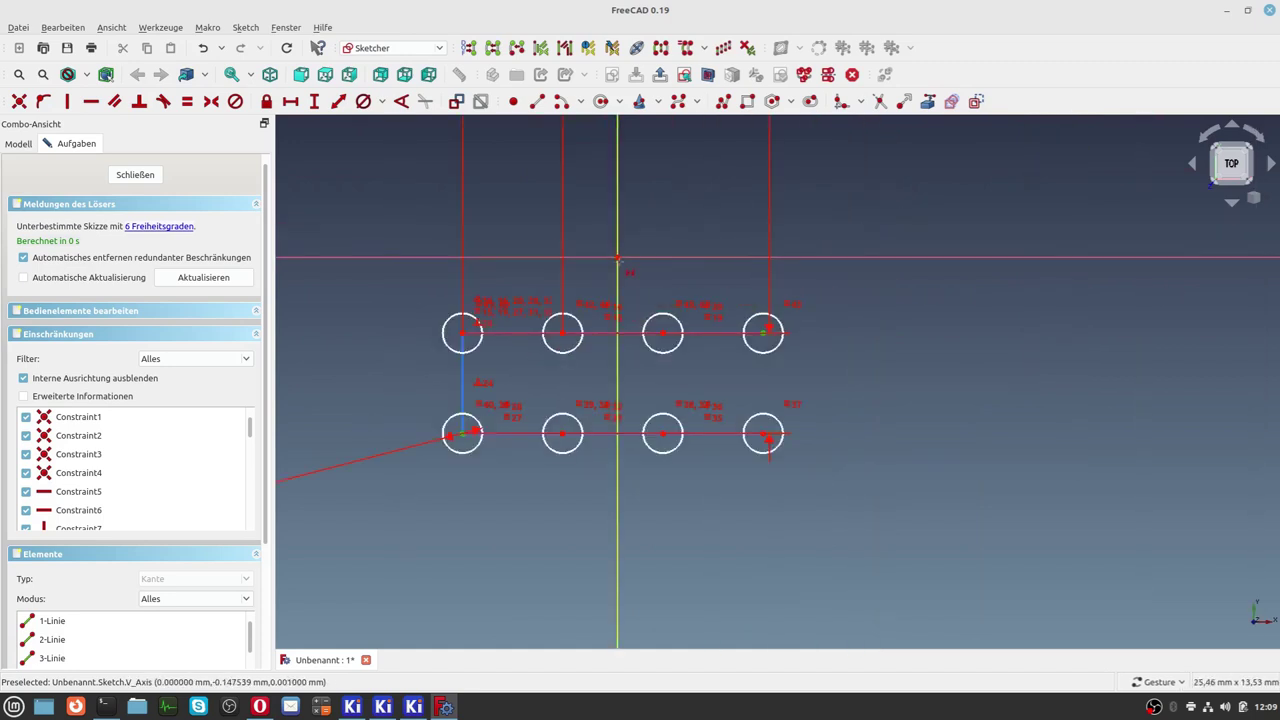
{"action": "left_click", "coordinate": [617, 258]}
{"action": "key", "text": "s"}
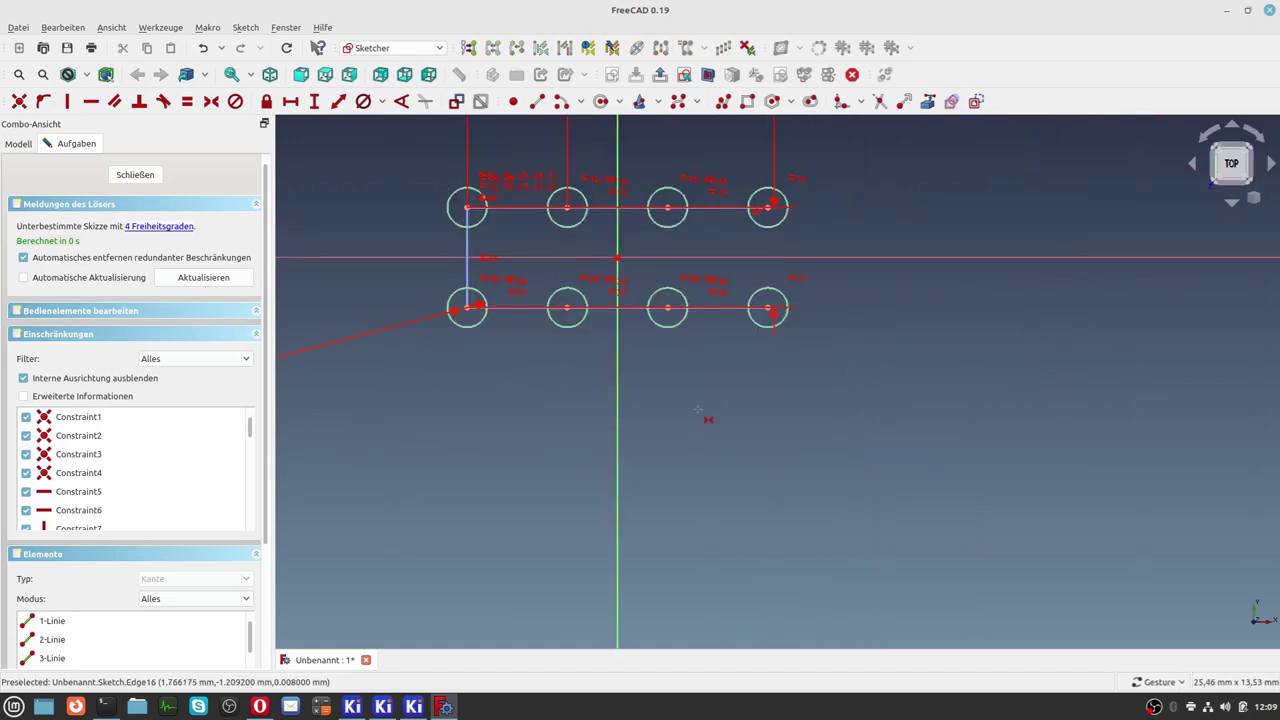
Try to constrain the module outline's top and bottom edges to equal length, then leave the sketch.
{"action": "scroll", "coordinate": [697, 410], "scroll_direction": "down", "scroll_amount": 6}
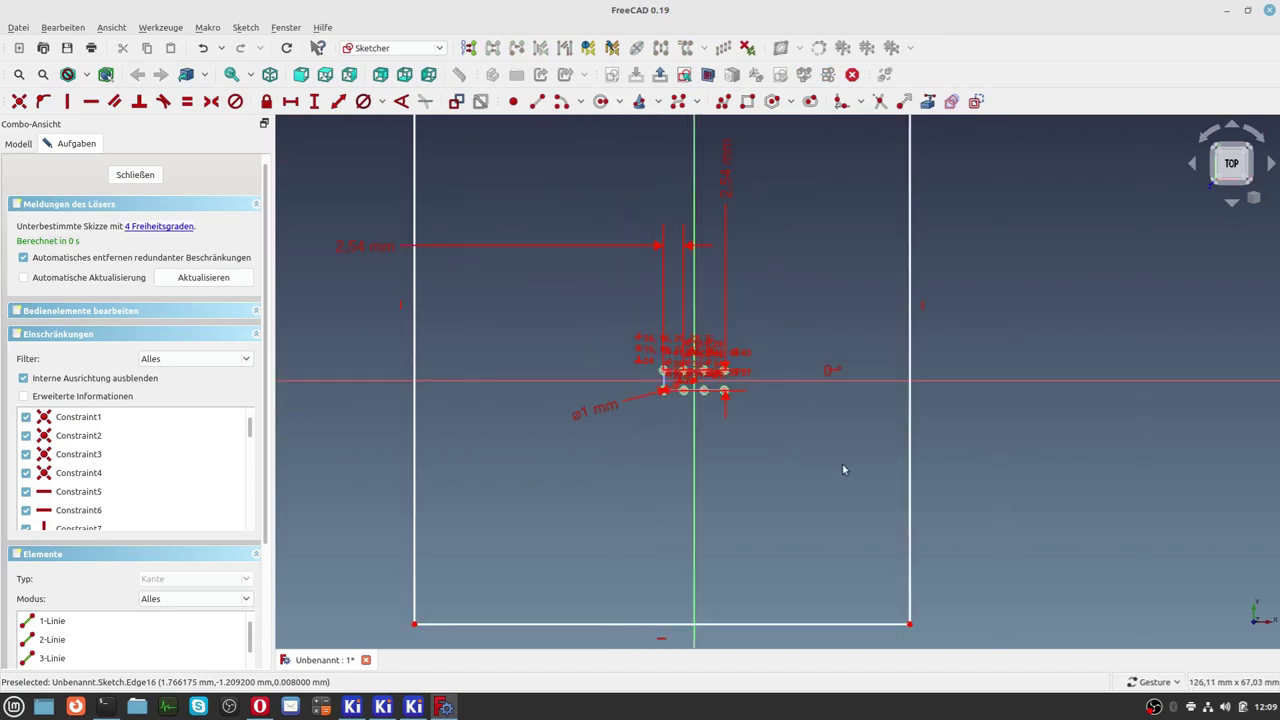
{"action": "scroll", "coordinate": [823, 460], "scroll_direction": "down", "scroll_amount": 3}
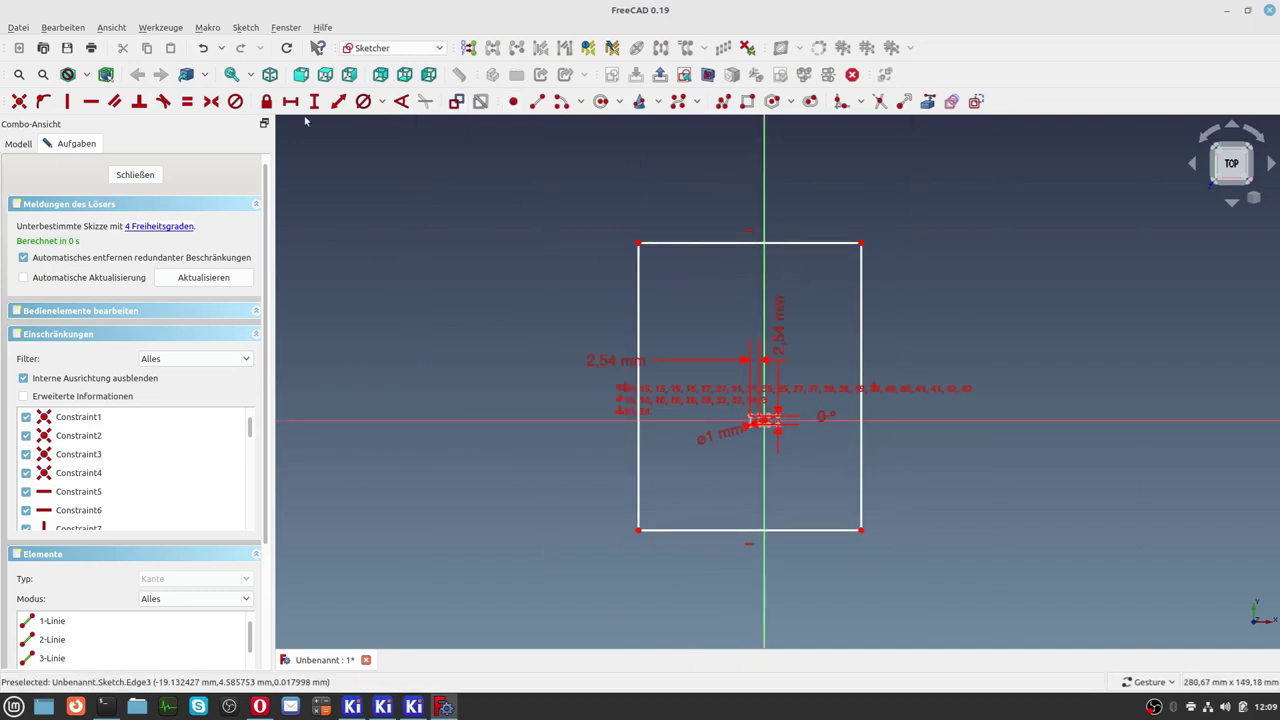
{"action": "left_click", "coordinate": [187, 101]}
{"action": "left_click", "coordinate": [674, 244]}
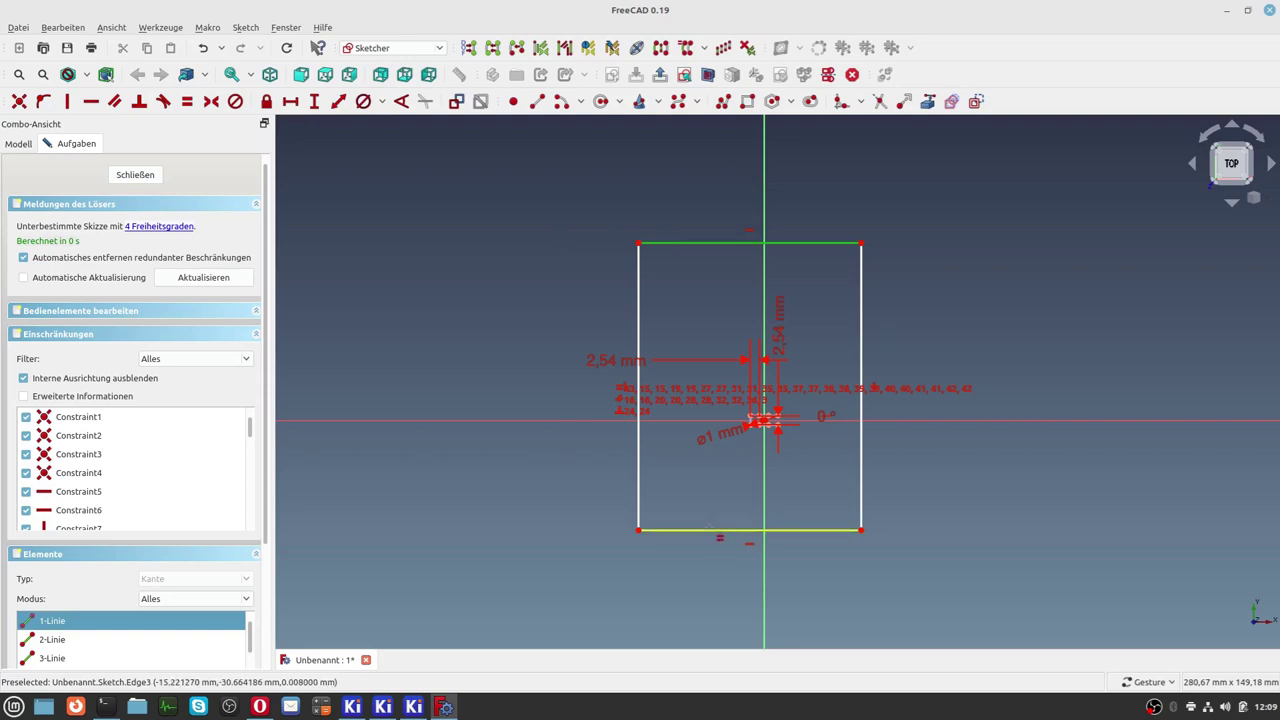
{"action": "left_click", "coordinate": [708, 528]}
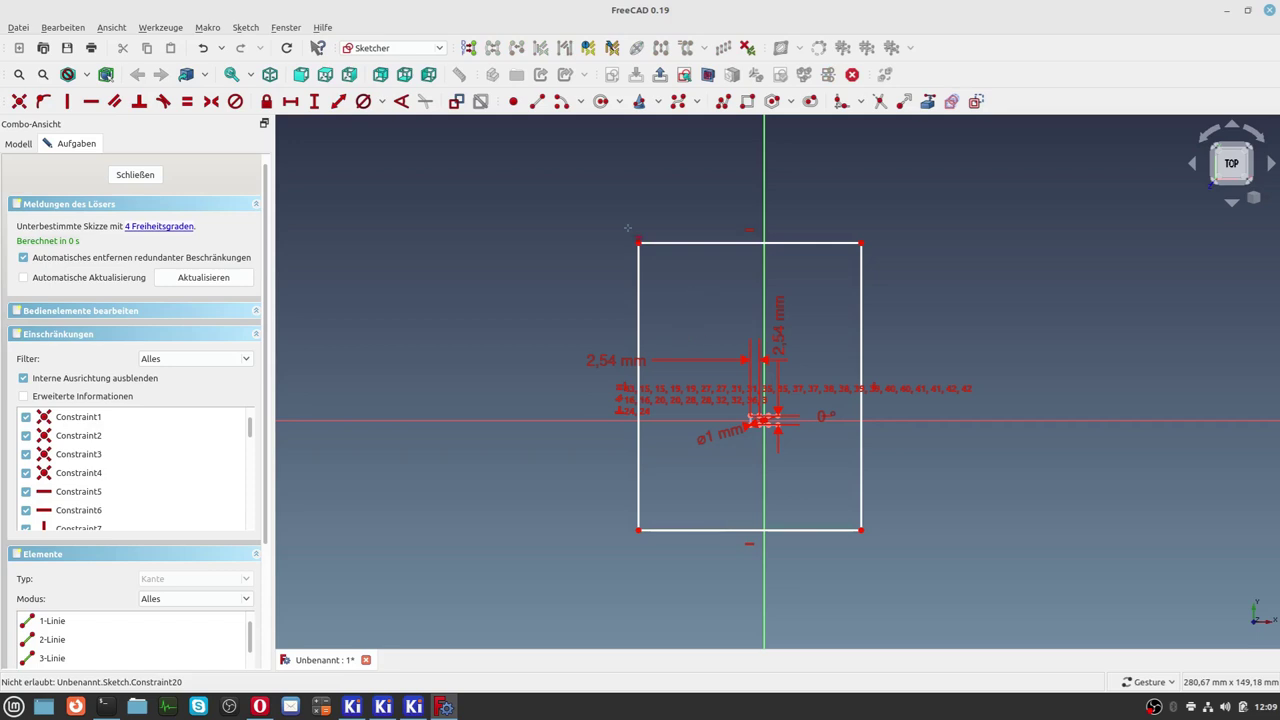
{"action": "key", "text": "Escape"}
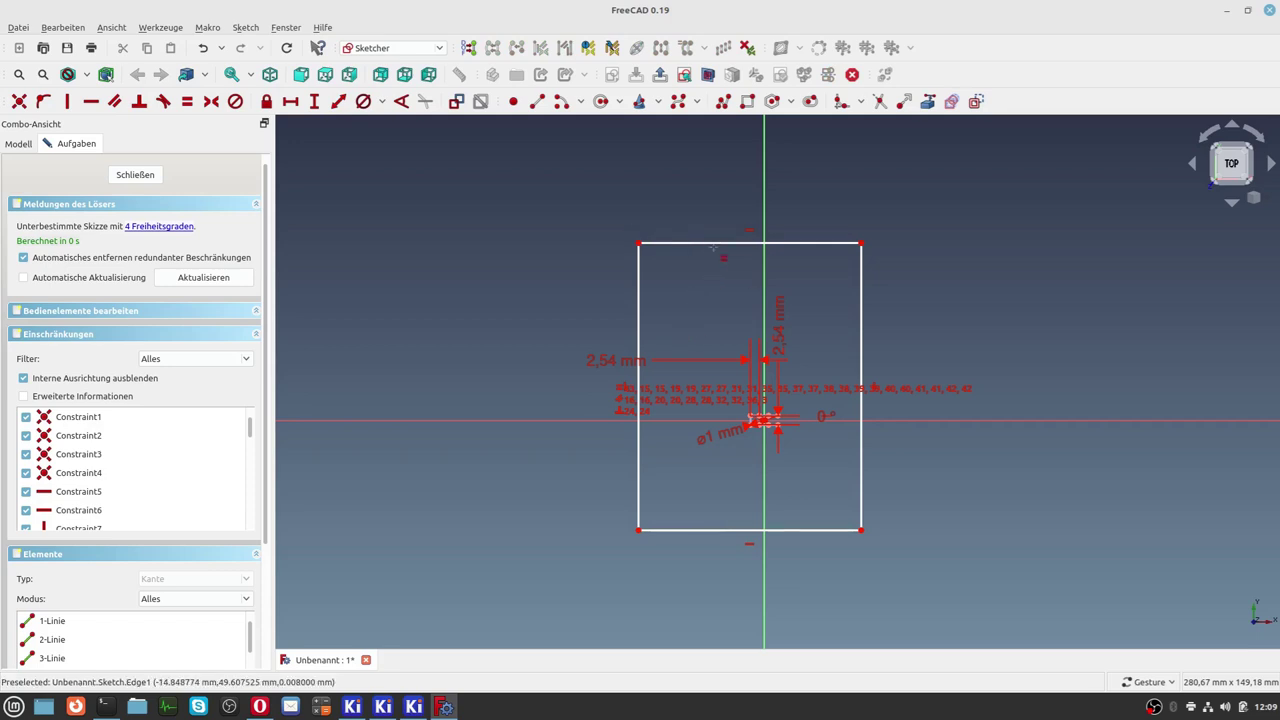
{"action": "key", "text": "Escape"}
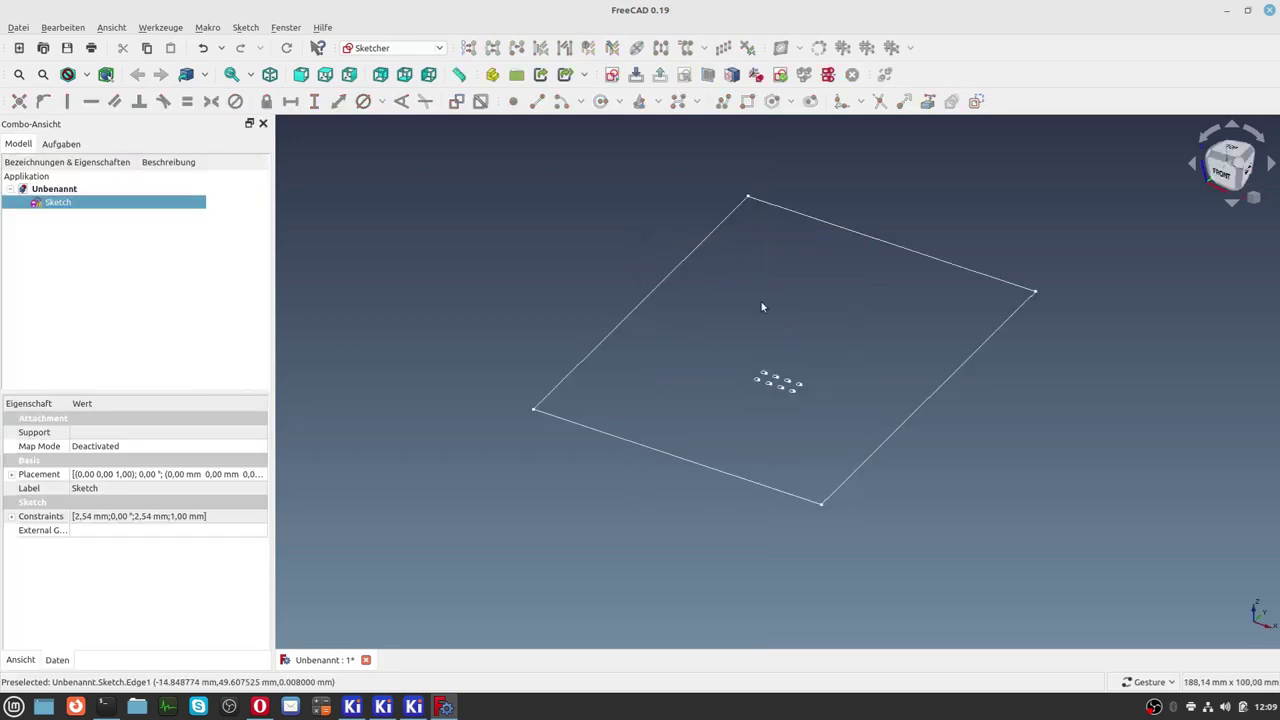
Reopen the sketch and apply an equal-length constraint to the outline's top and bottom edges.
{"action": "double_click", "coordinate": [58, 203]}
{"action": "left_click", "coordinate": [58, 203]}
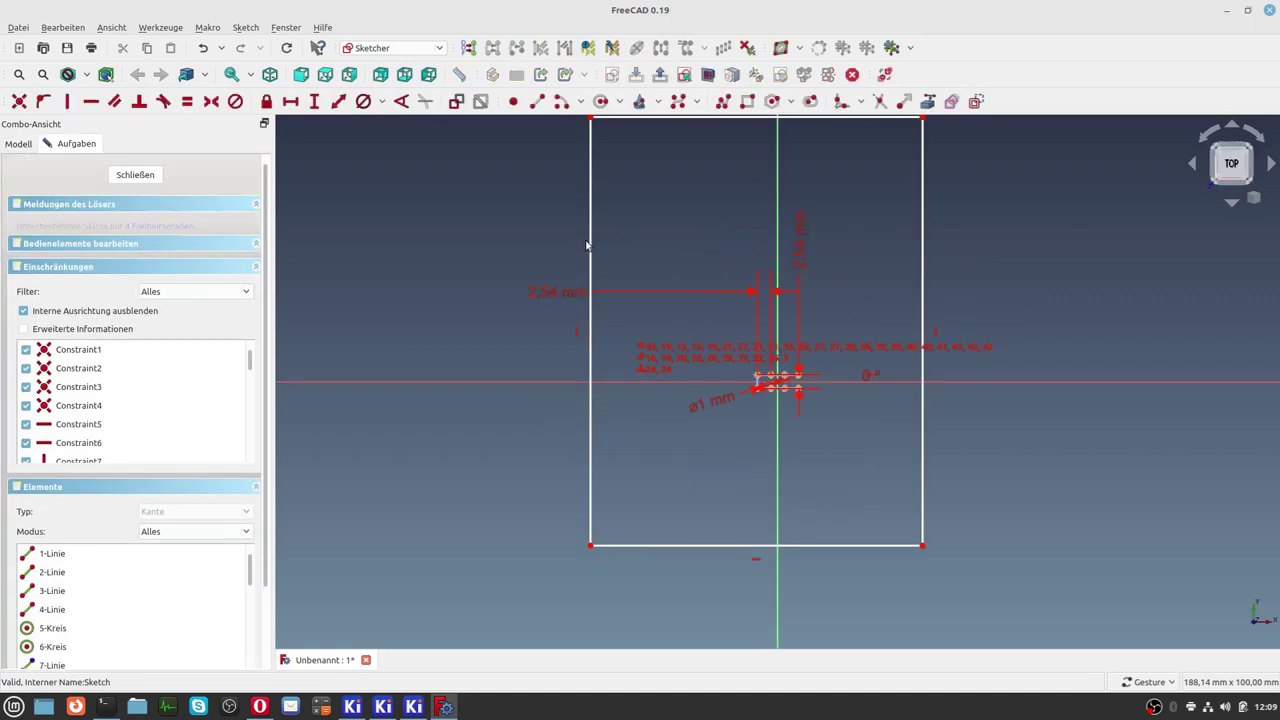
{"action": "scroll", "coordinate": [756, 246], "scroll_direction": "up", "scroll_amount": 2}
{"action": "scroll", "coordinate": [758, 201], "scroll_direction": "down", "scroll_amount": 5}
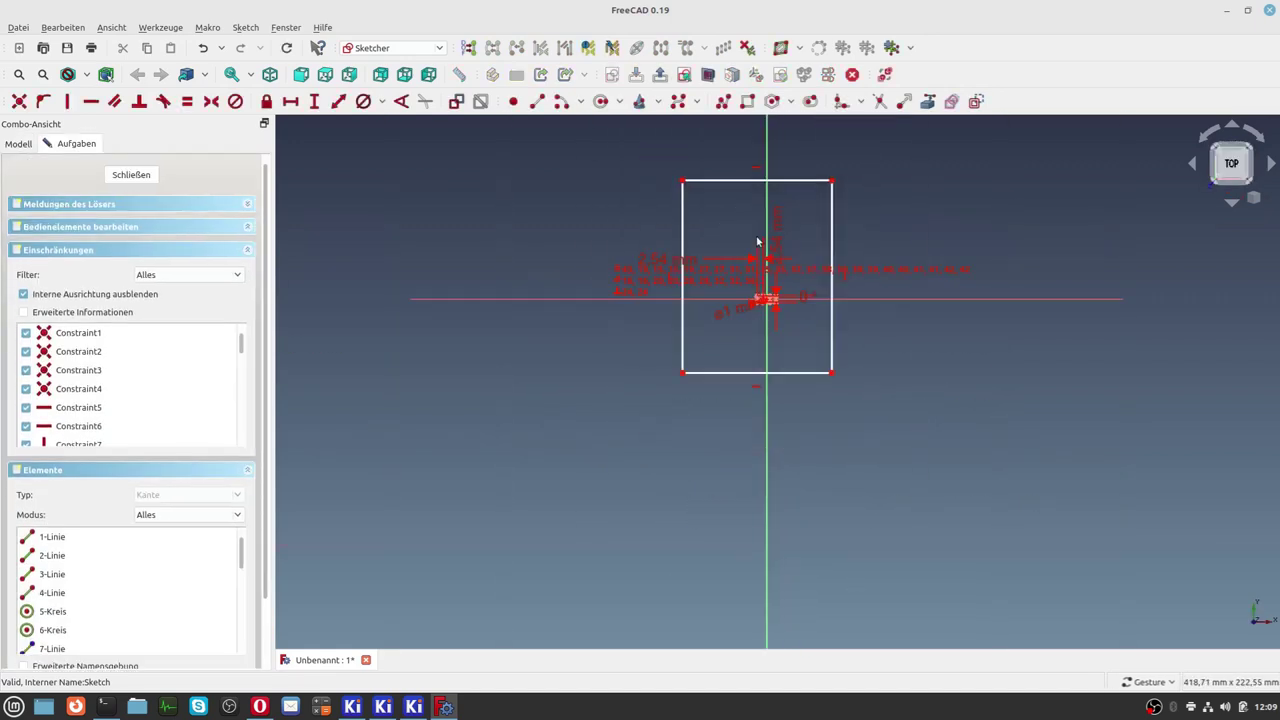
{"action": "left_click", "coordinate": [759, 184]}
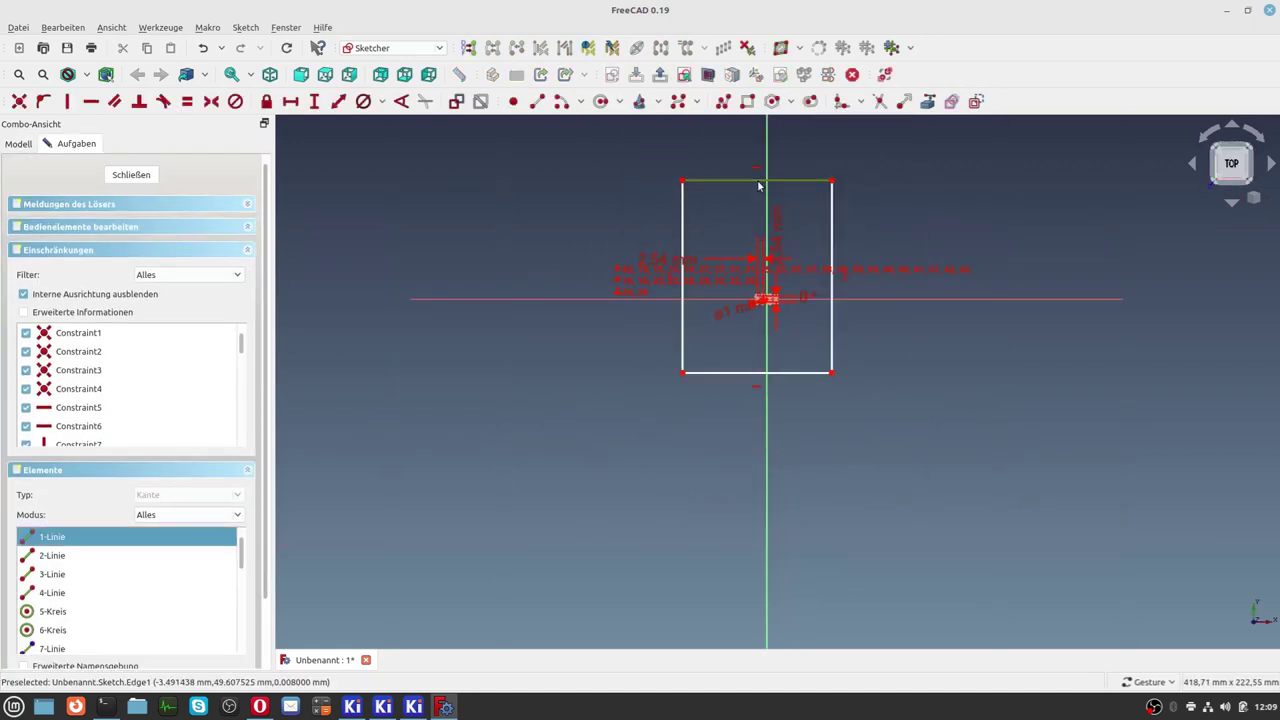
{"action": "left_click", "coordinate": [731, 376]}
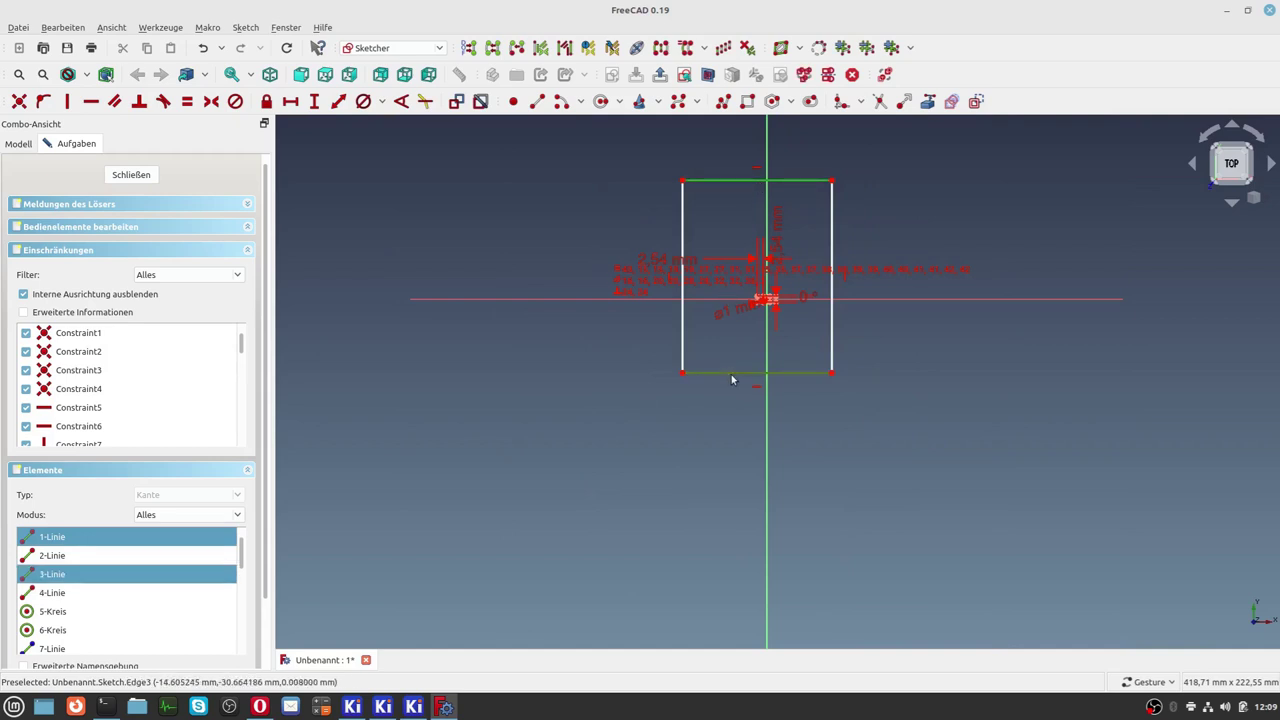
{"action": "left_click", "coordinate": [188, 105]}
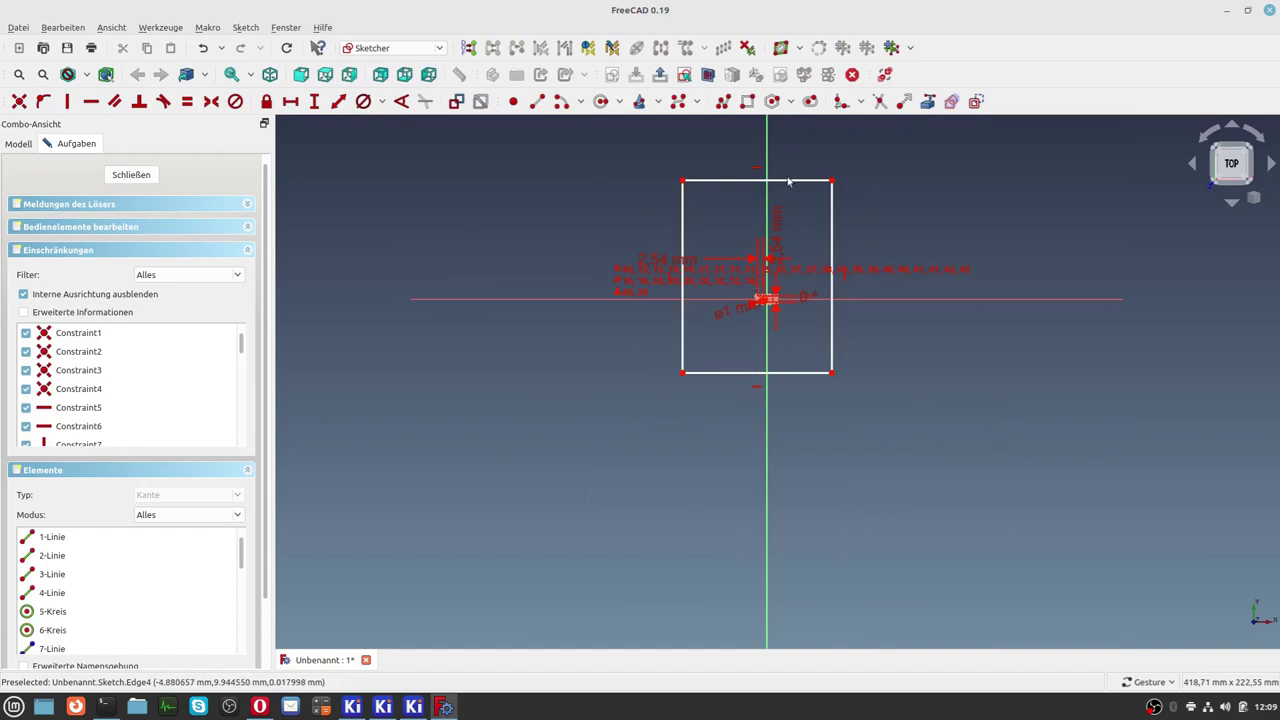
Apply an equal-length constraint to the outline's two vertical edges.
{"action": "scroll", "coordinate": [788, 181], "scroll_direction": "up", "scroll_amount": 2}
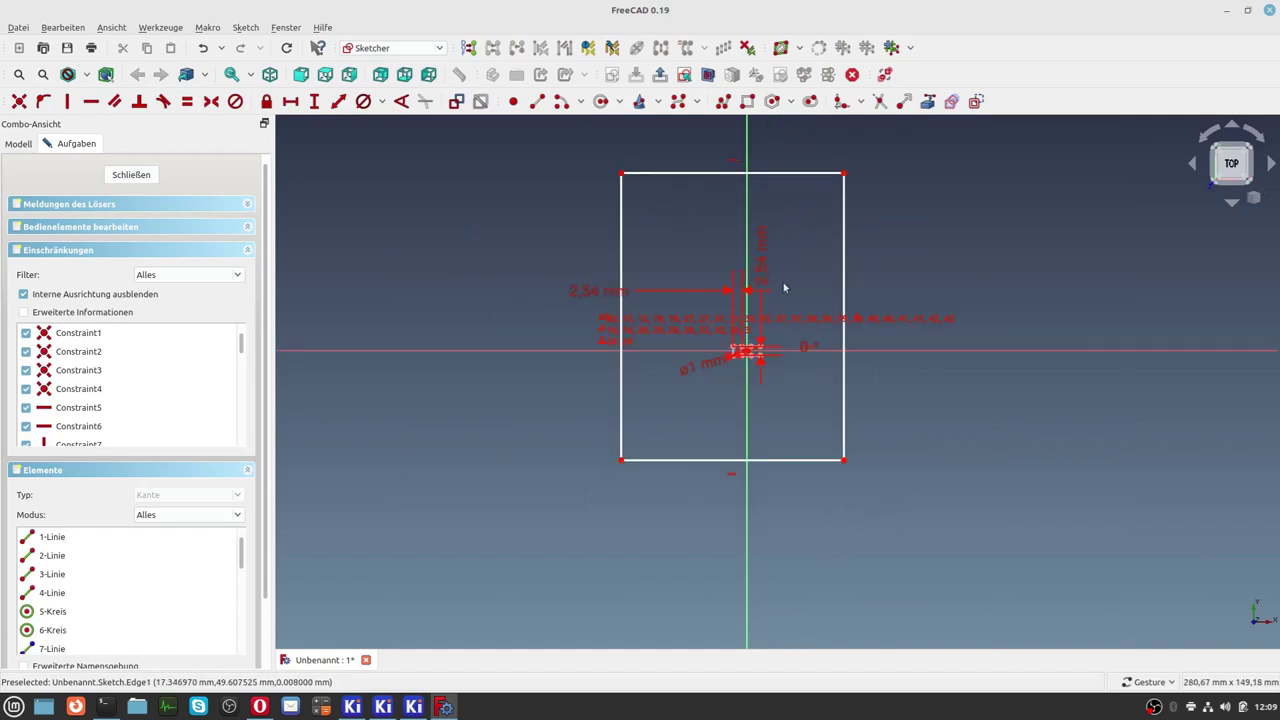
{"action": "left_click", "coordinate": [843, 283]}
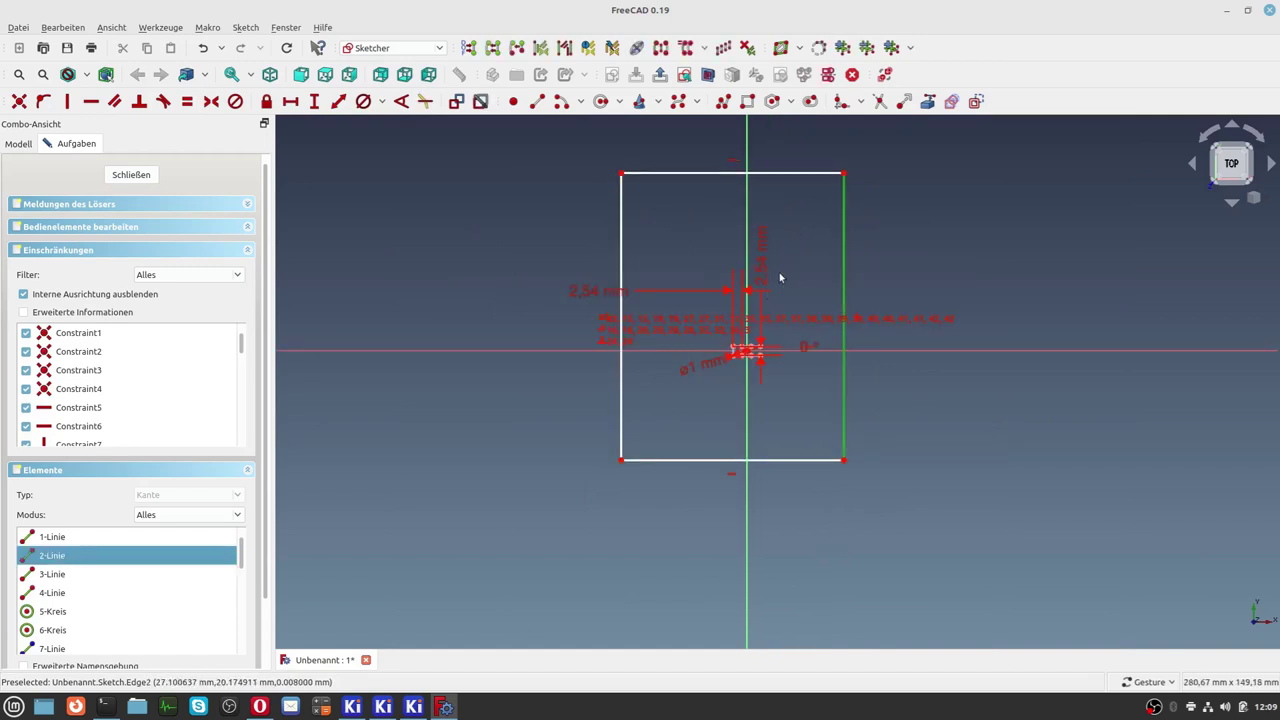
{"action": "right_click", "coordinate": [620, 283]}
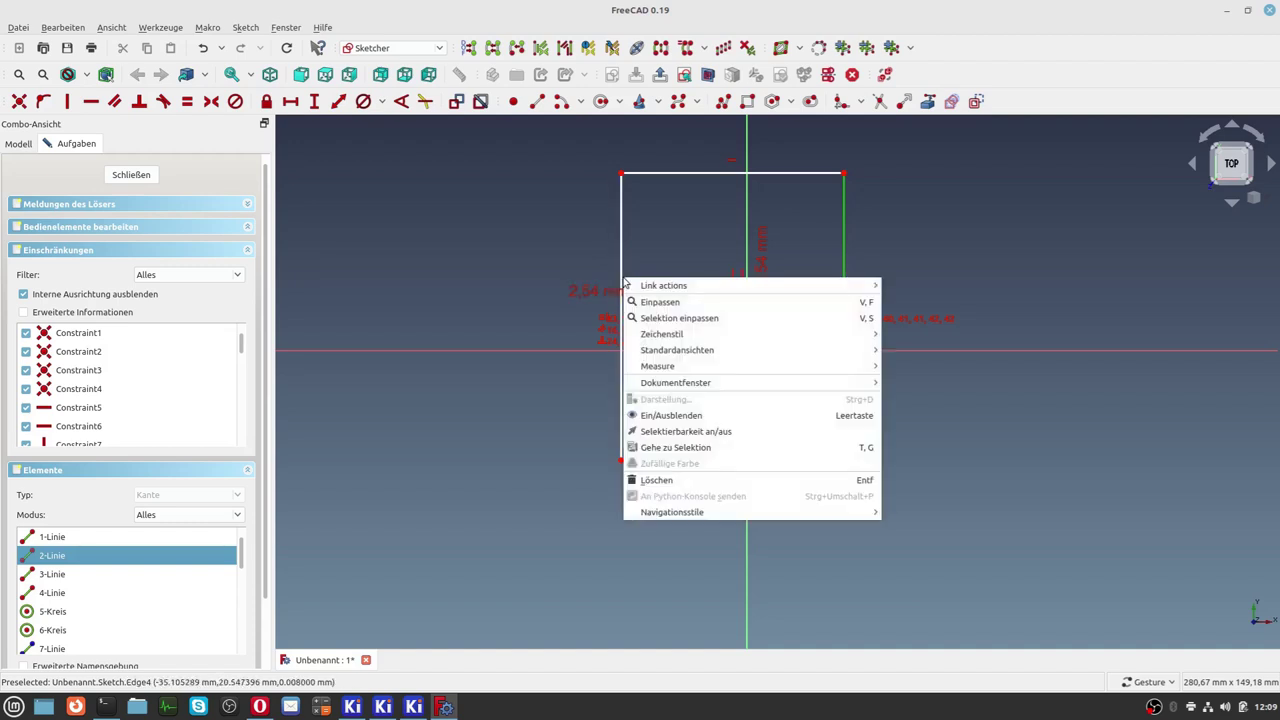
{"action": "key", "text": "Escape"}
{"action": "left_click", "coordinate": [621, 283]}
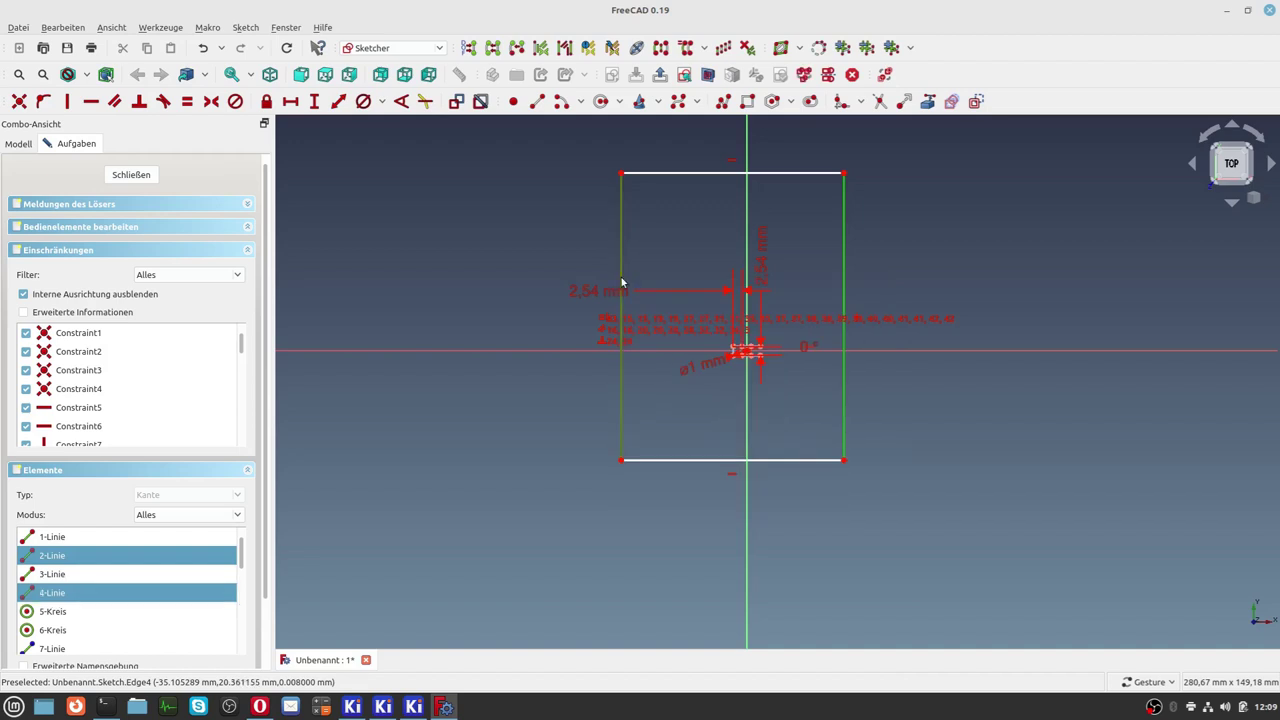
{"action": "left_click", "coordinate": [182, 103]}
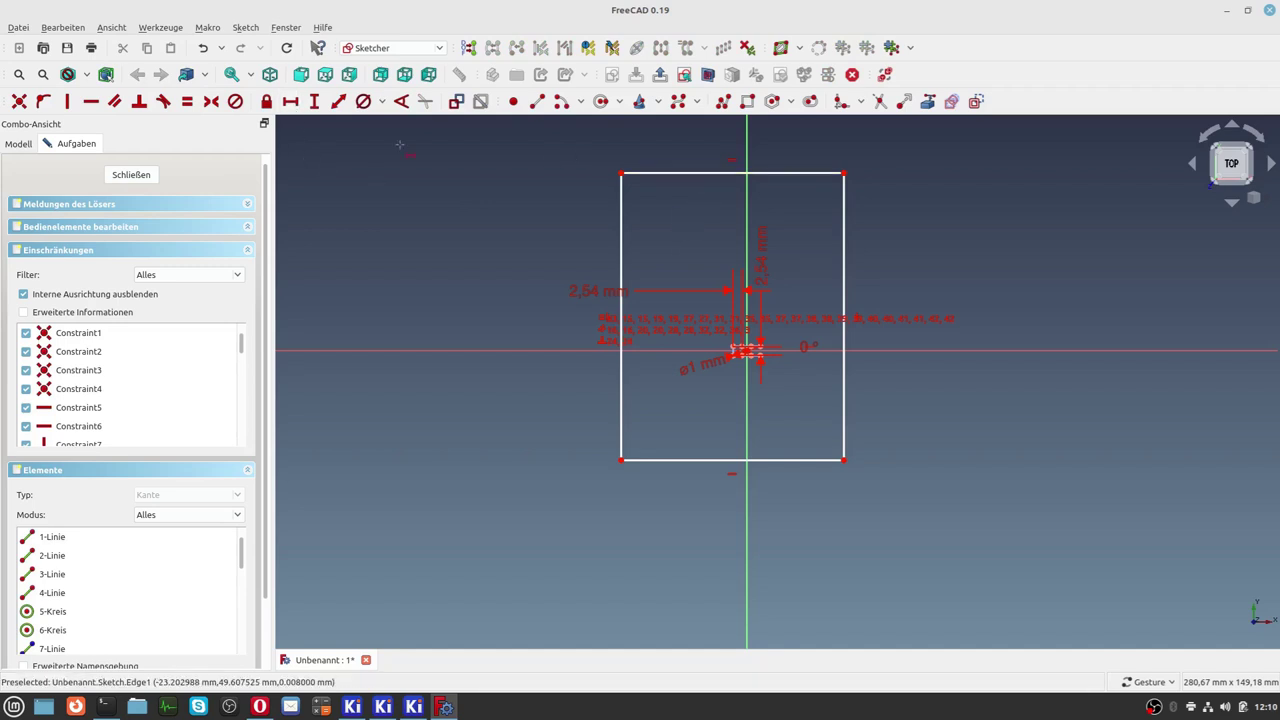
Set the module outline's width to 14.4 mm and move the outline to straddle the vertical axis.
{"action": "left_click", "coordinate": [684, 175]}
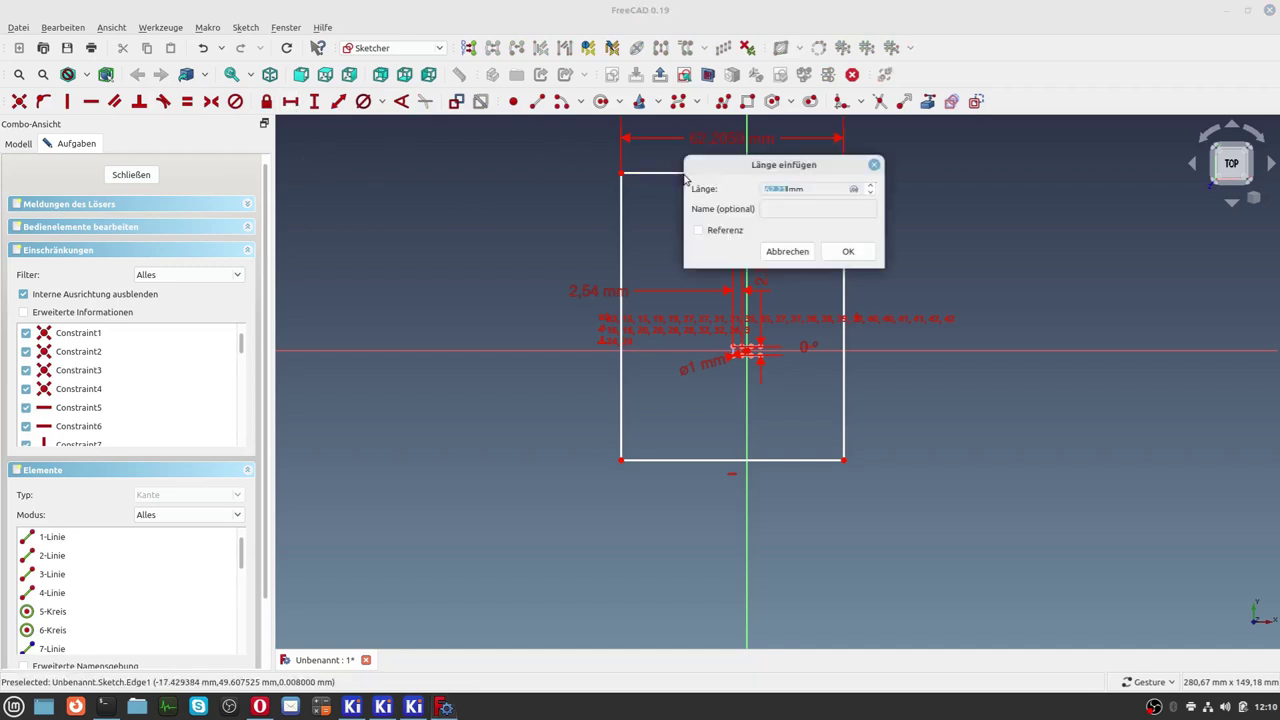
{"action": "type", "text": "18"}
{"action": "key", "text": "Return"}
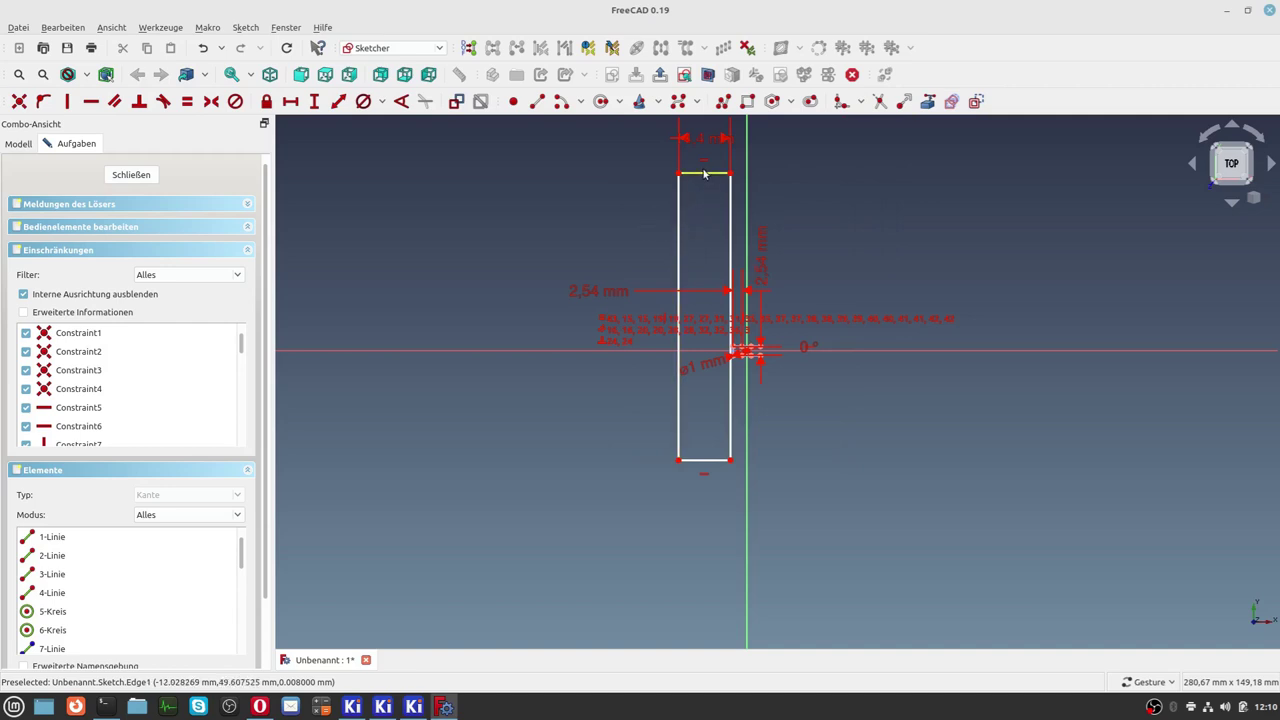
{"action": "left_click_drag", "start_coordinate": [706, 174], "coordinate": [750, 172]}
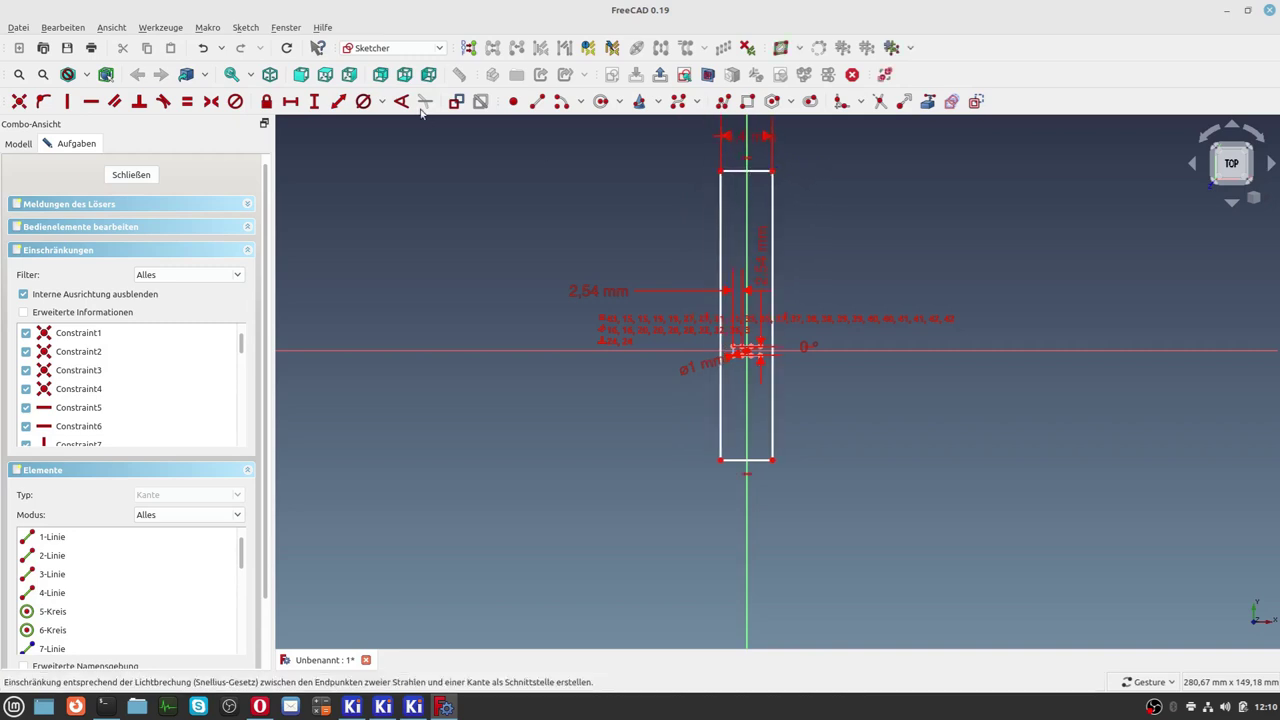
Set the module outline's height to 24.7 mm with a vertical distance constraint on its right edge.
{"action": "left_click", "coordinate": [318, 103]}
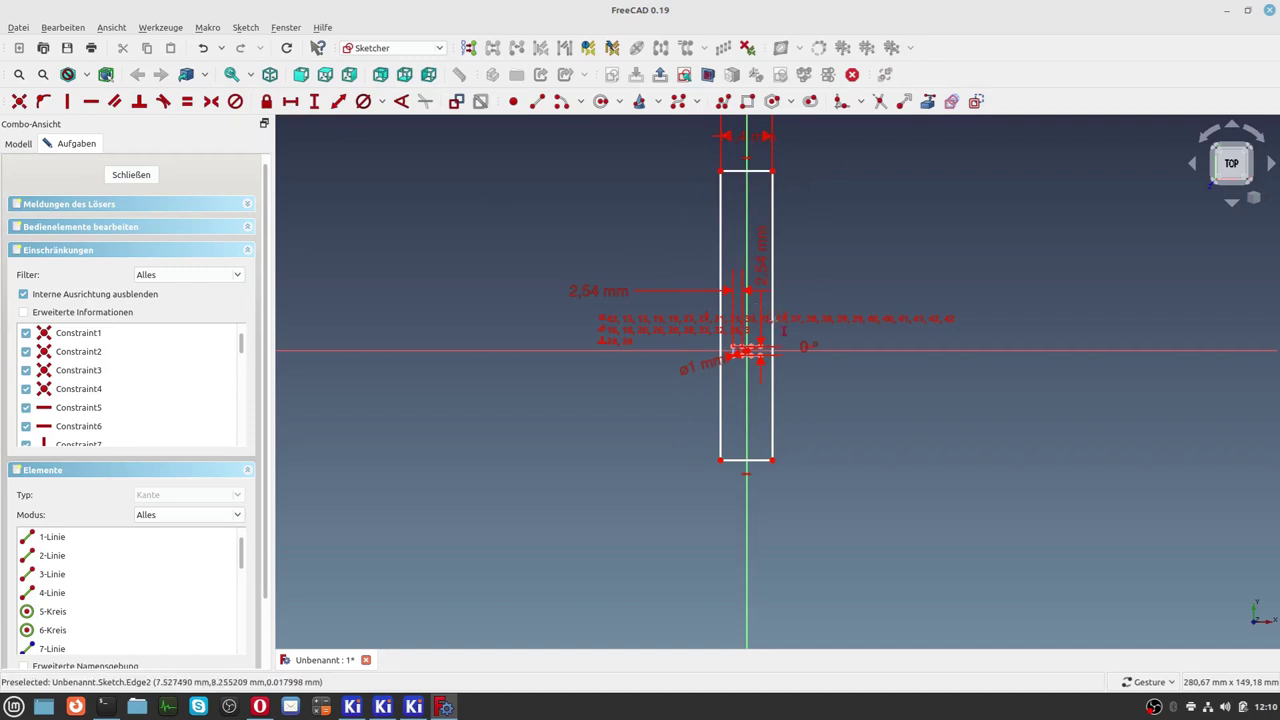
{"action": "left_click", "coordinate": [773, 229]}
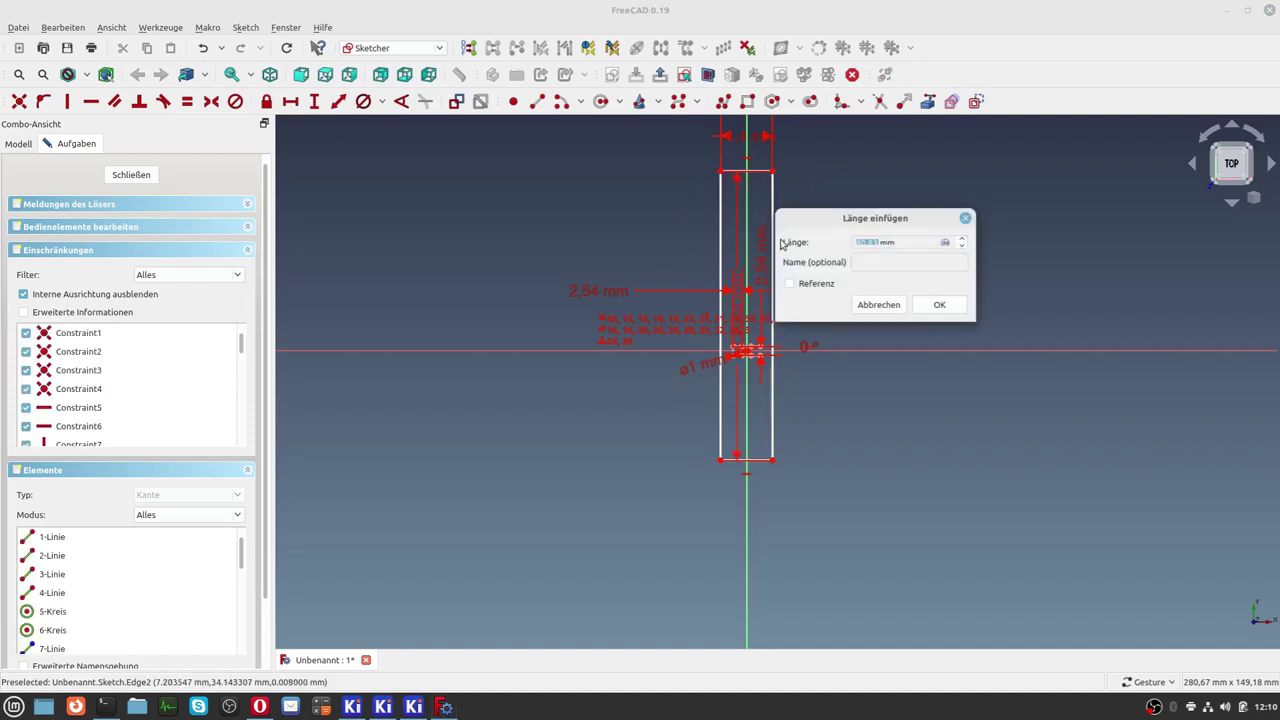
{"action": "type", "text": "7,7"}
{"action": "left_click", "coordinate": [939, 304]}
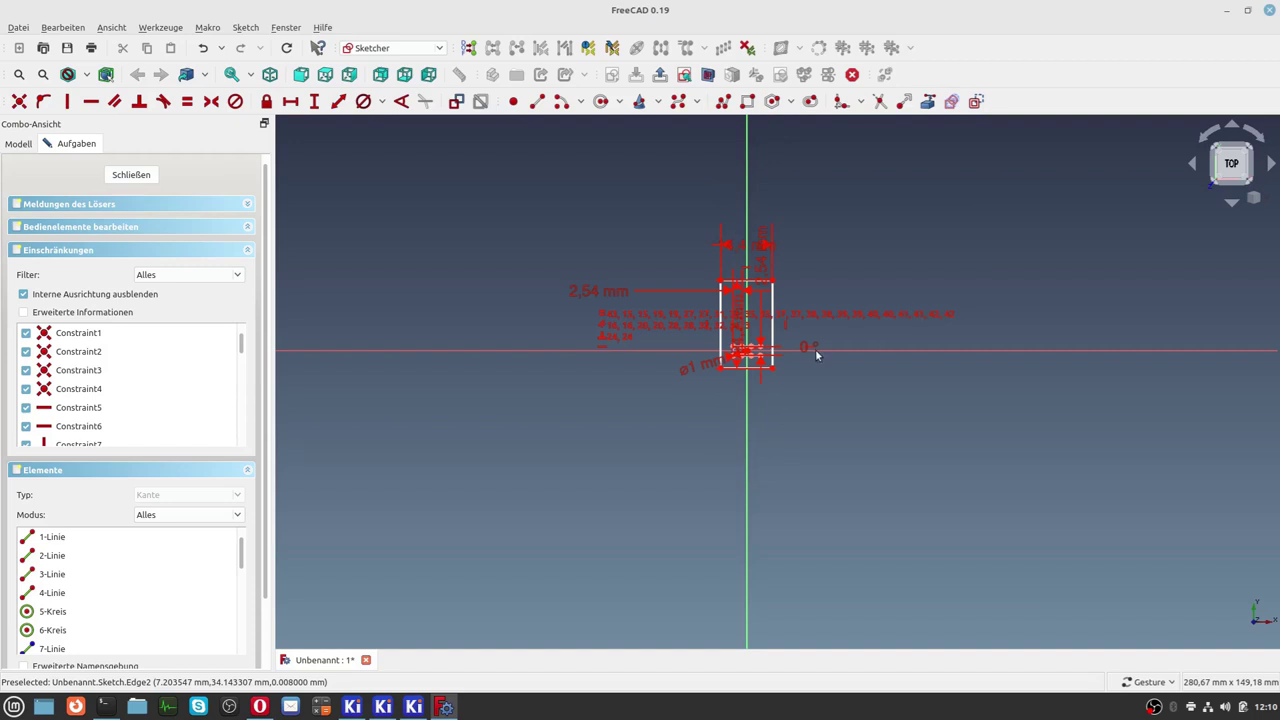
Move the outline's height dimension outside the rectangle, to the right of its right edge.
{"action": "scroll", "coordinate": [810, 352], "scroll_direction": "up", "scroll_amount": 5}
{"action": "scroll", "coordinate": [810, 352], "scroll_direction": "down", "scroll_amount": 1}
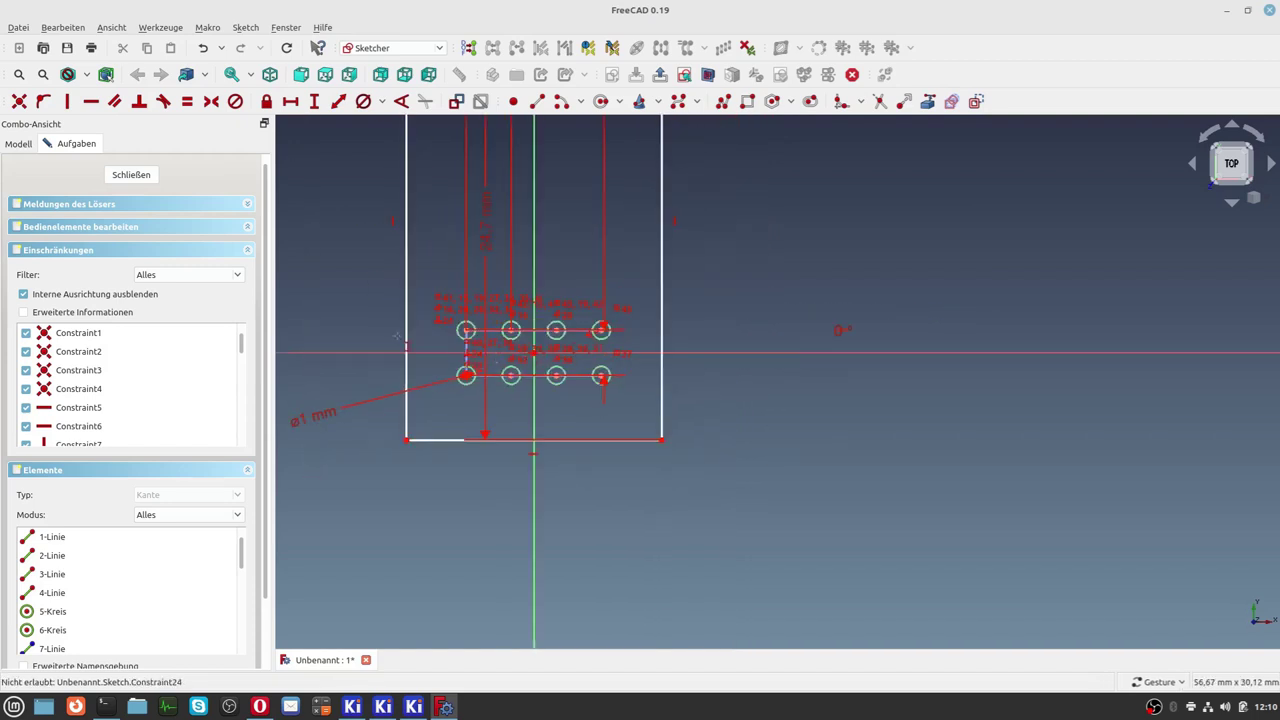
{"action": "scroll", "coordinate": [405, 342], "scroll_direction": "down", "scroll_amount": 3}
{"action": "scroll", "coordinate": [418, 245], "scroll_direction": "up", "scroll_amount": 2}
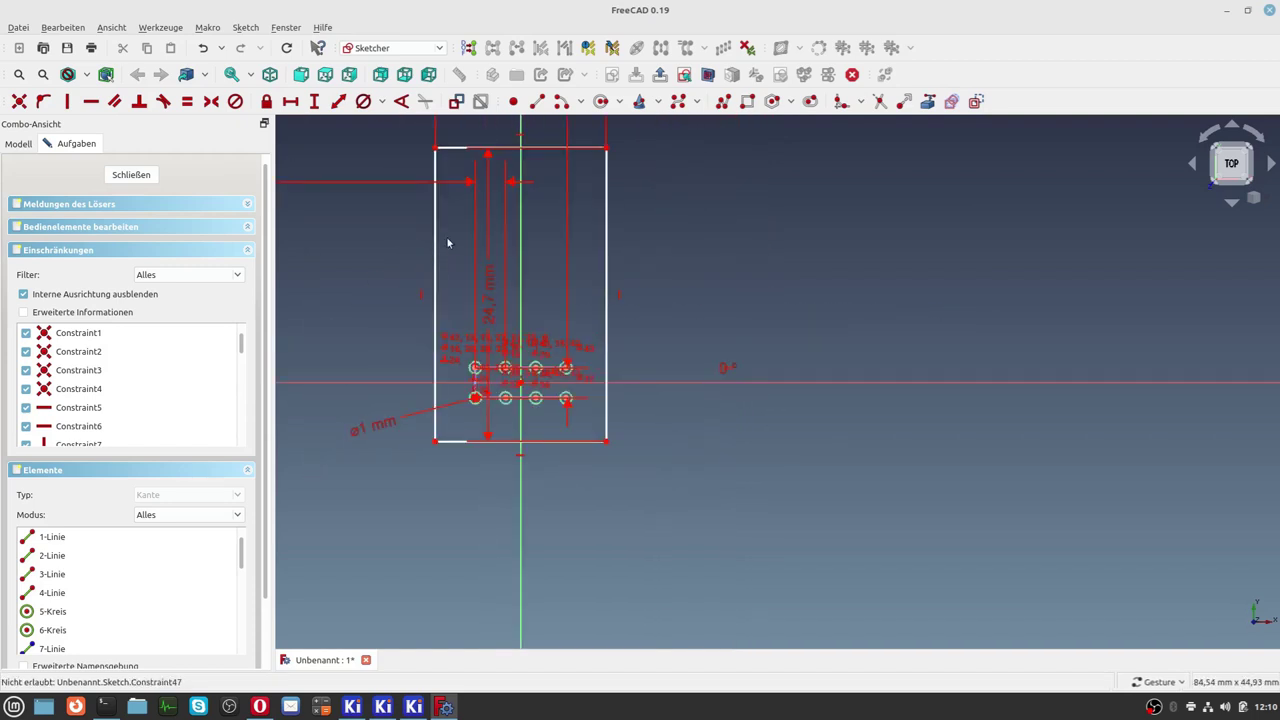
{"action": "left_click_drag", "start_coordinate": [490, 302], "coordinate": [870, 346]}
{"action": "scroll", "coordinate": [383, 272], "scroll_direction": "down", "scroll_amount": 2}
{"action": "scroll", "coordinate": [355, 280], "scroll_direction": "down", "scroll_amount": 2}
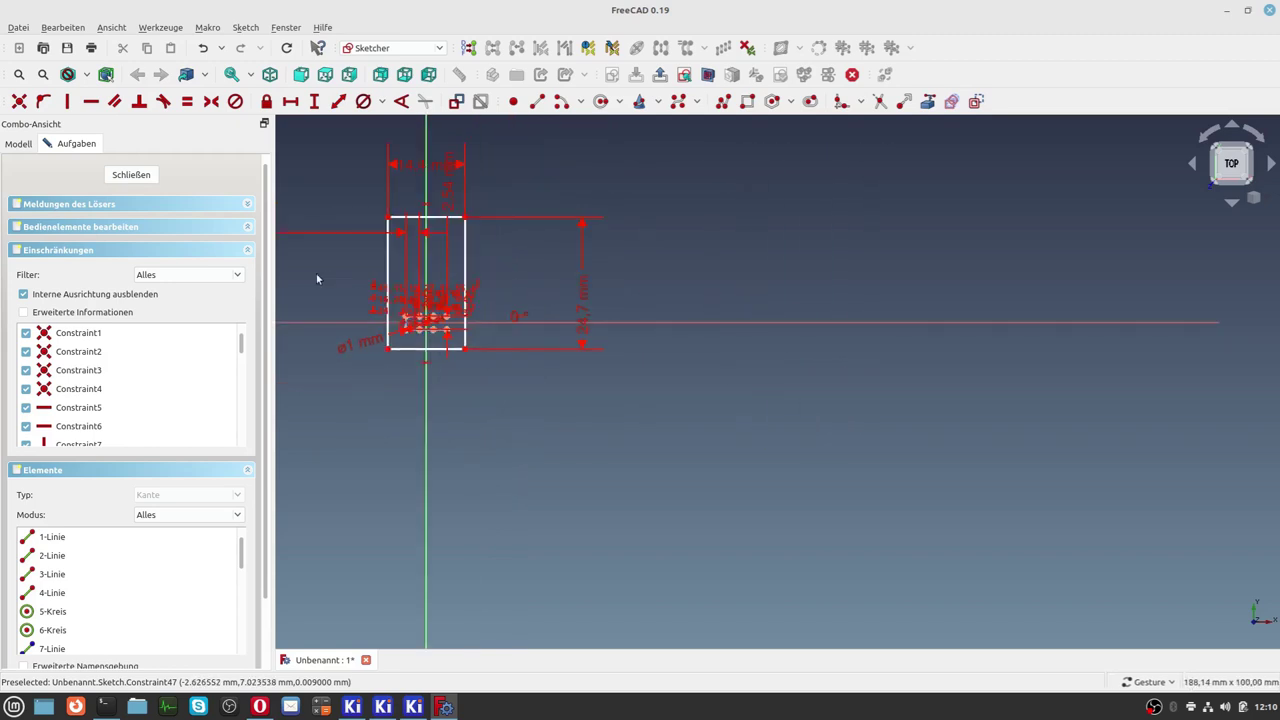
Move the pin pitch, pin diameter, row spacing and outline width dimension labels clear of the outline.
{"action": "mouse_move", "coordinate": [317, 277]}
{"action": "right_mouse_down"}
{"action": "mouse_move", "coordinate": [420, 303]}
{"action": "mouse_move", "coordinate": [506, 286]}
{"action": "right_mouse_up"}
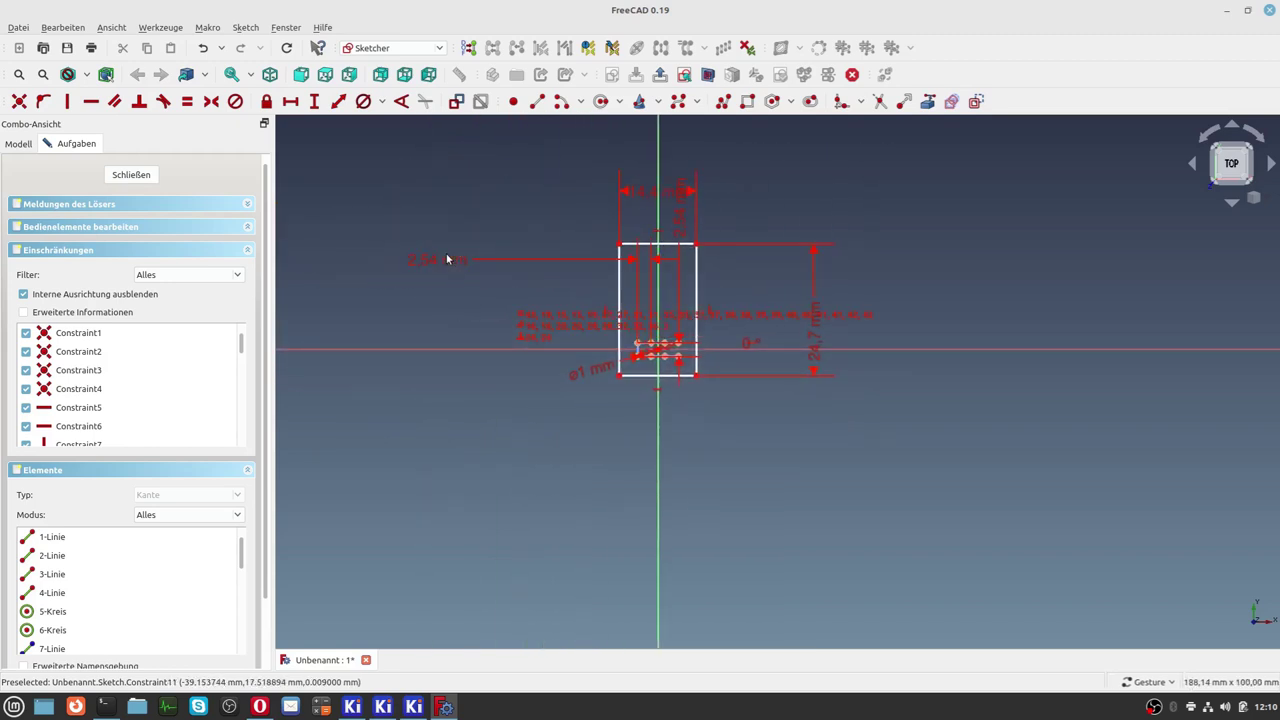
{"action": "left_click_drag", "start_coordinate": [453, 265], "coordinate": [561, 432]}
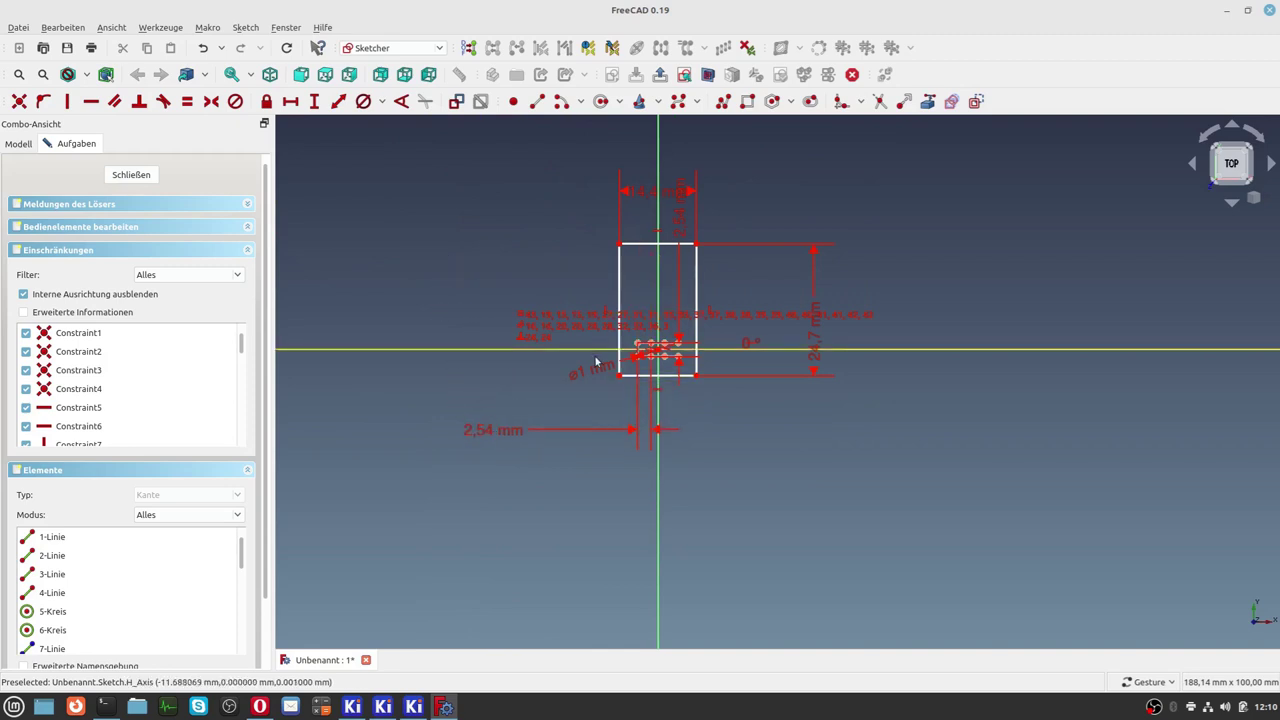
{"action": "left_click_drag", "start_coordinate": [600, 372], "coordinate": [543, 391]}
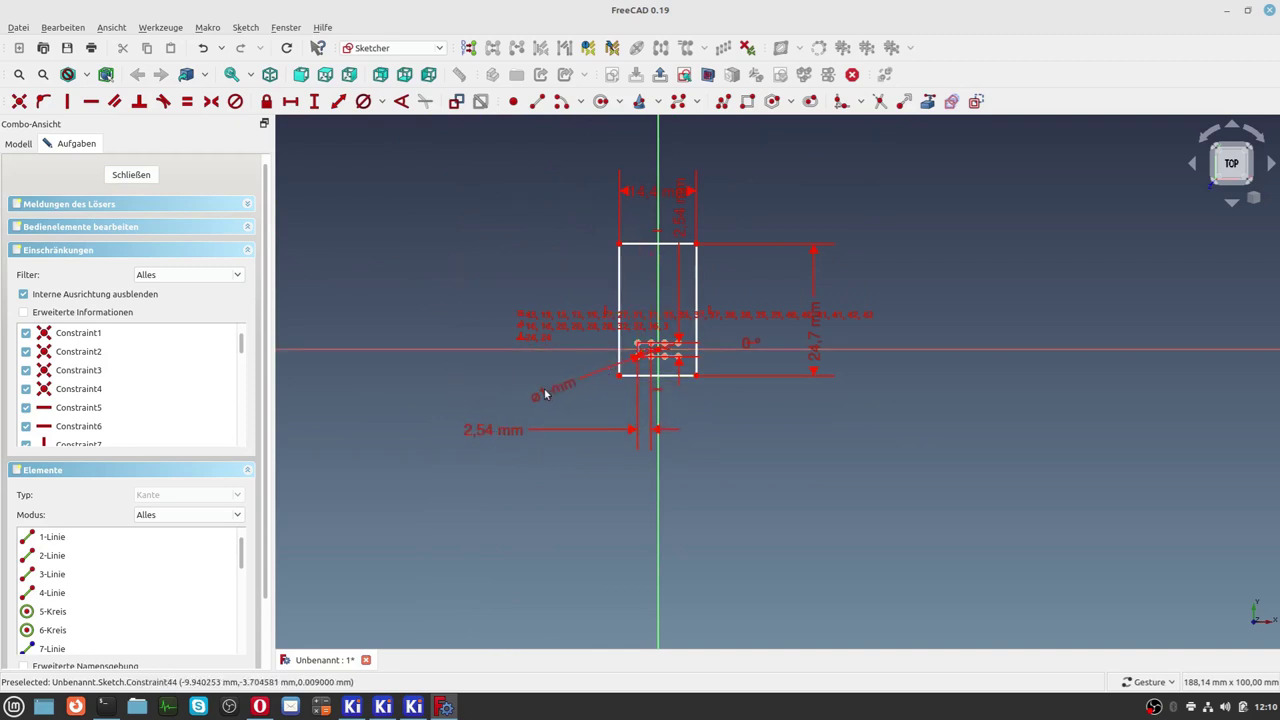
{"action": "left_click_drag", "start_coordinate": [686, 211], "coordinate": [729, 506]}
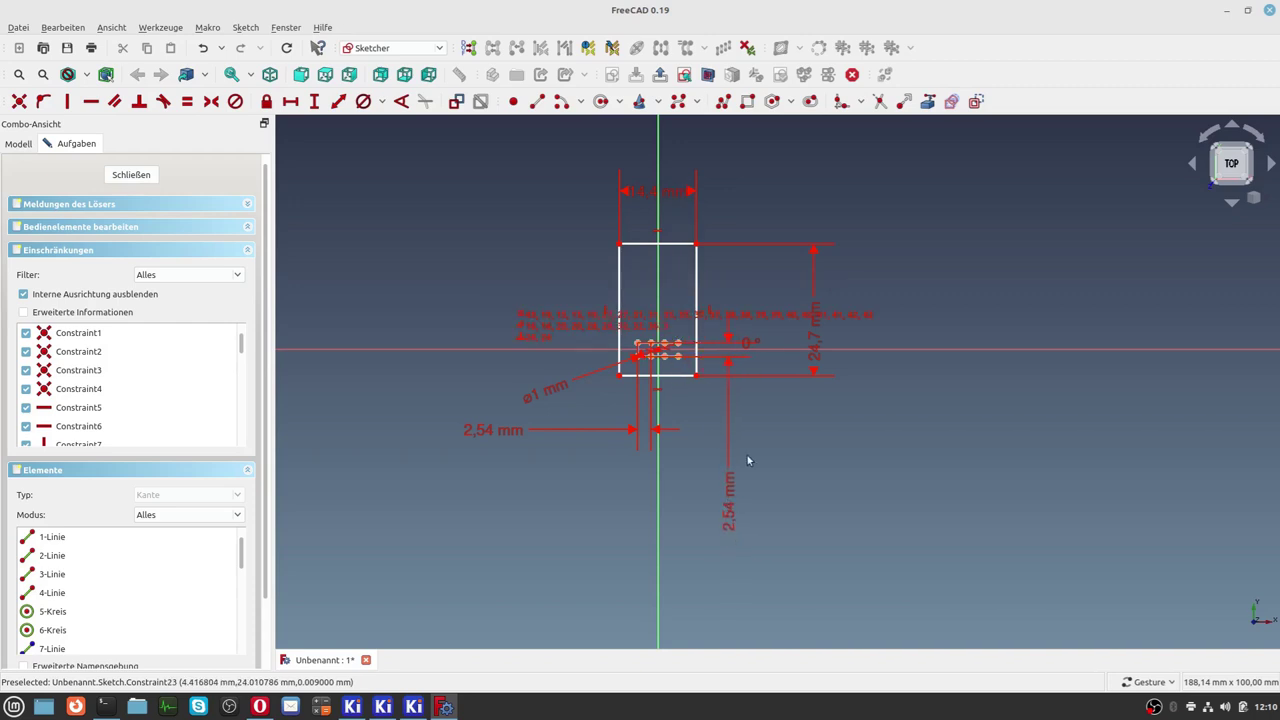
{"action": "scroll", "coordinate": [731, 414], "scroll_direction": "up", "scroll_amount": 2}
{"action": "scroll", "coordinate": [731, 416], "scroll_direction": "down", "scroll_amount": 2}
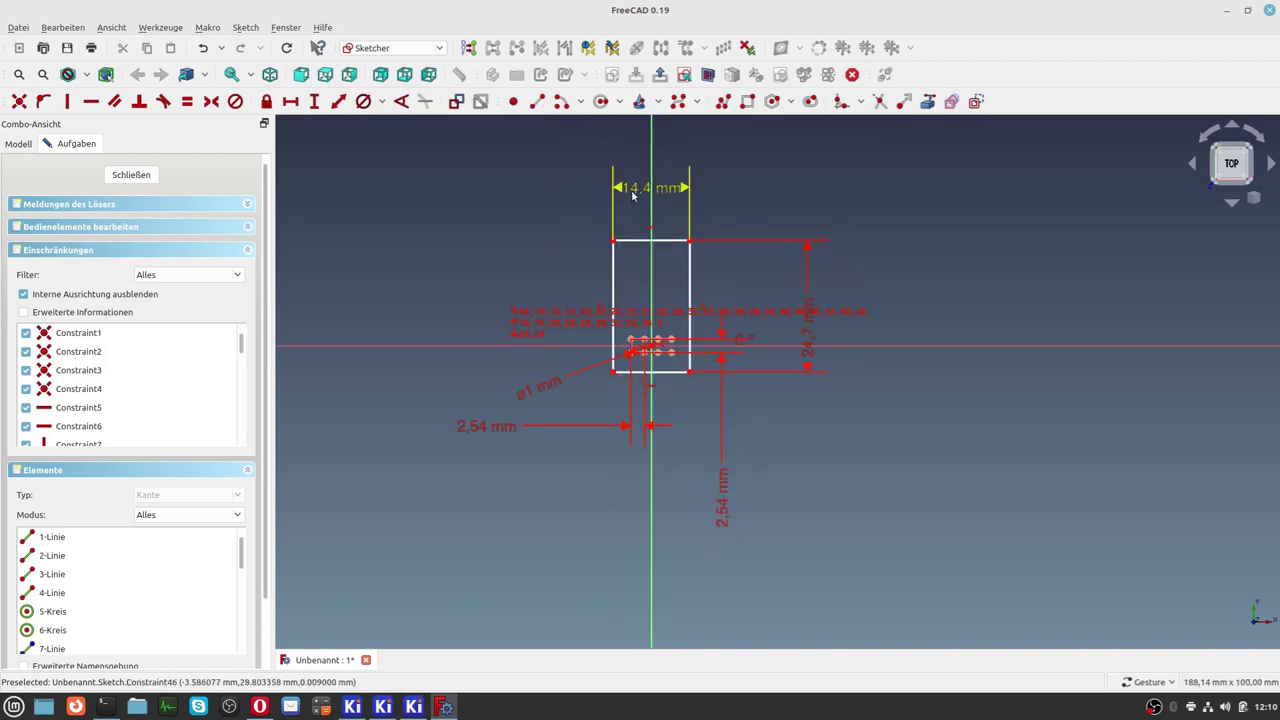
{"action": "left_click_drag", "start_coordinate": [633, 188], "coordinate": [502, 196]}
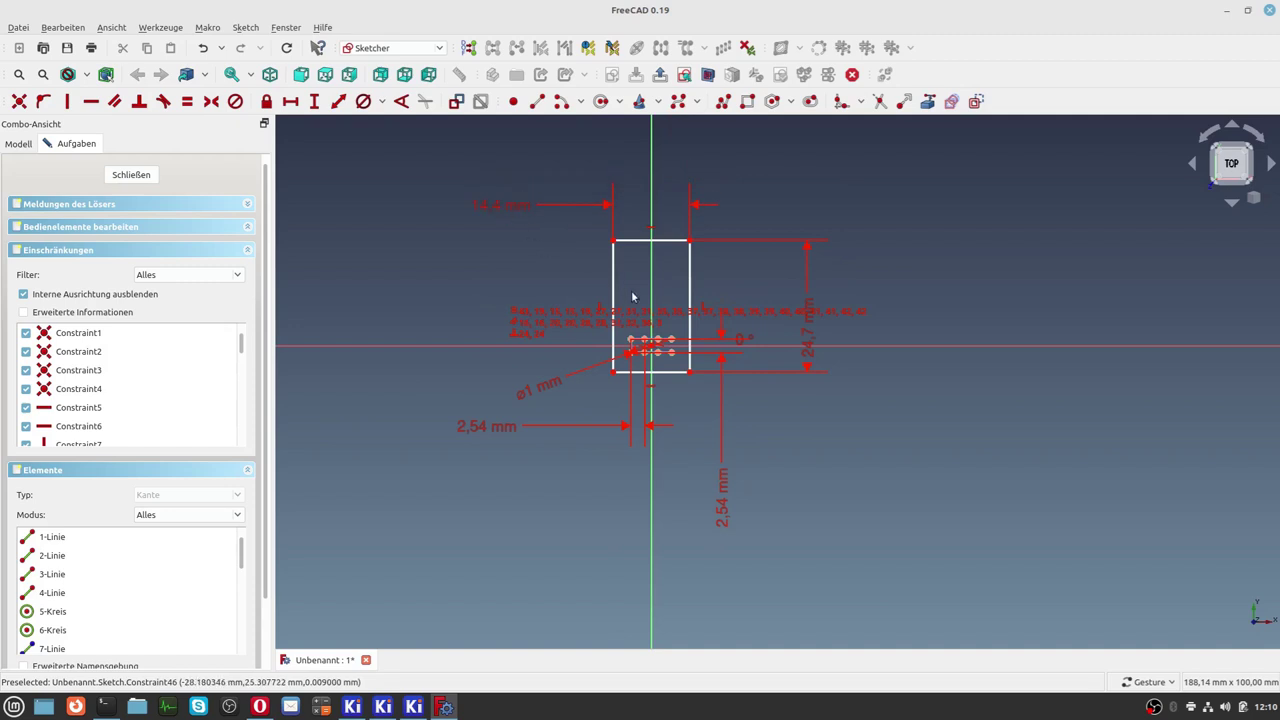
Constrain the lower-right pin centre 1.5 mm vertically from the outline's lower-right corner and move that dimension clear of the outline.
{"action": "scroll", "coordinate": [634, 302], "scroll_direction": "up", "scroll_amount": 2}
{"action": "scroll", "coordinate": [705, 352], "scroll_direction": "up", "scroll_amount": 2}
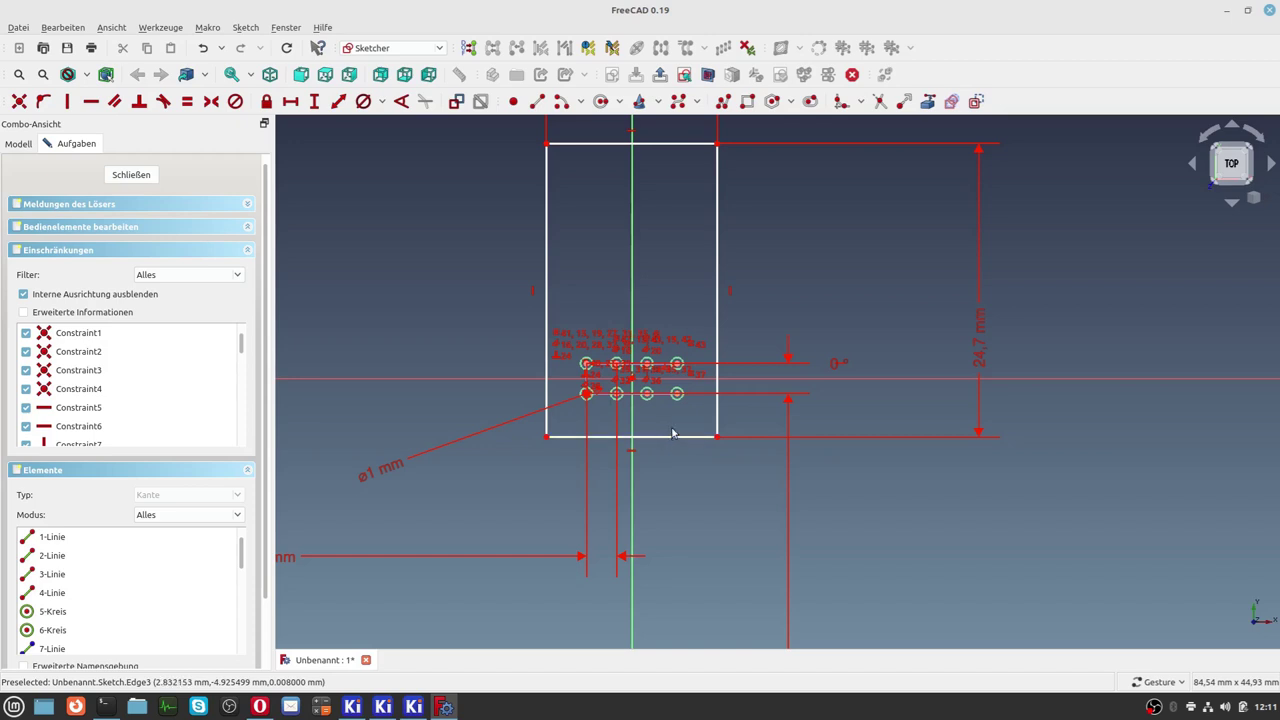
{"action": "left_click", "coordinate": [314, 104]}
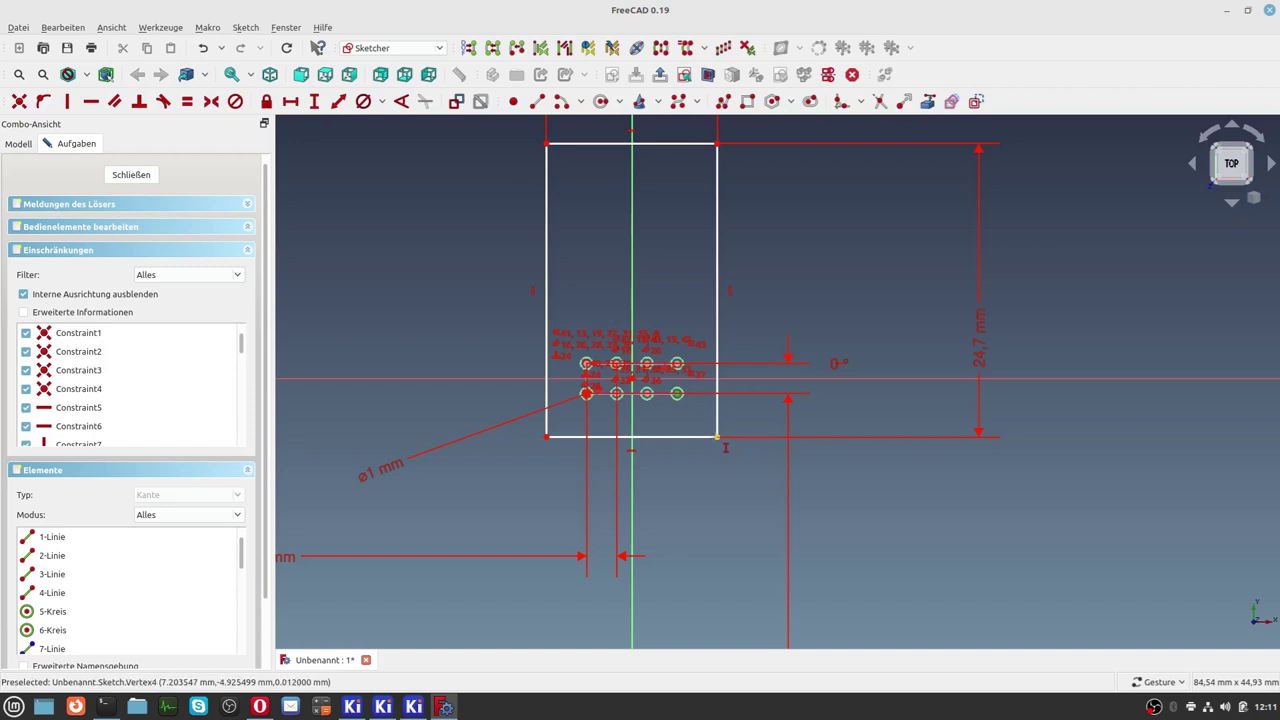
{"action": "left_click", "coordinate": [717, 437]}
{"action": "type", "text": "1"}
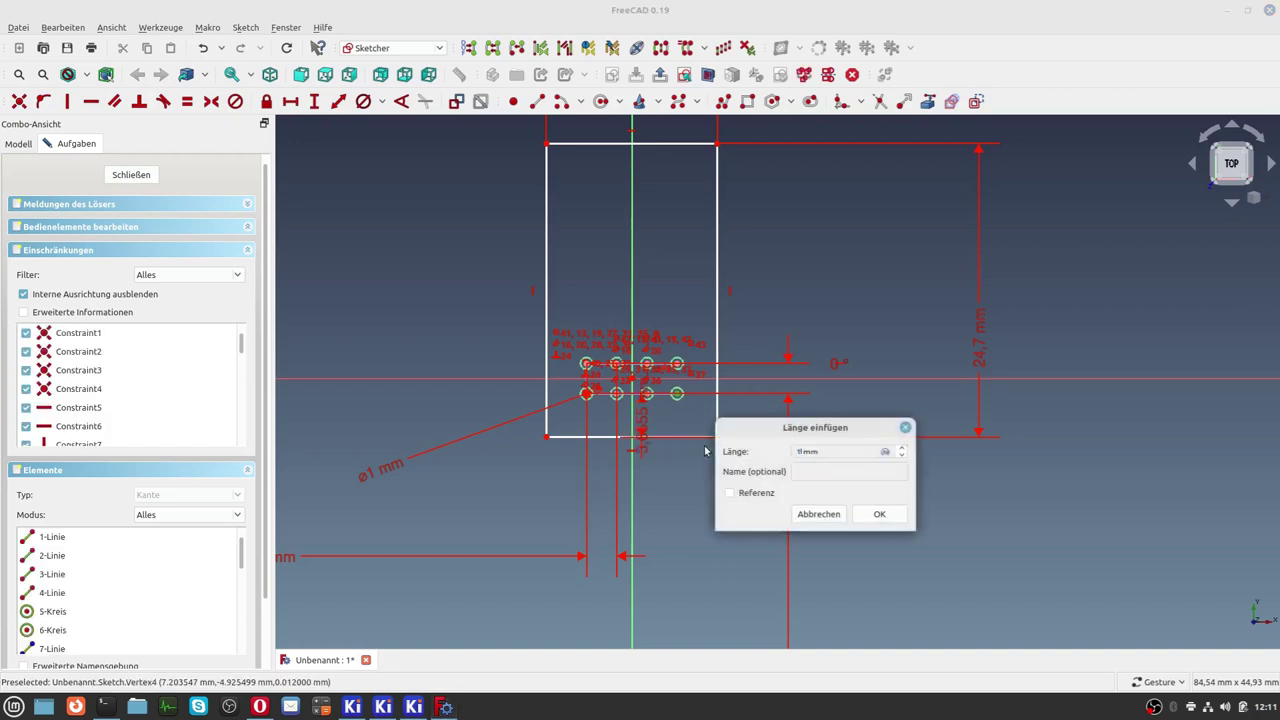
{"action": "type", "text": ".5"}
{"action": "key", "text": "Return"}
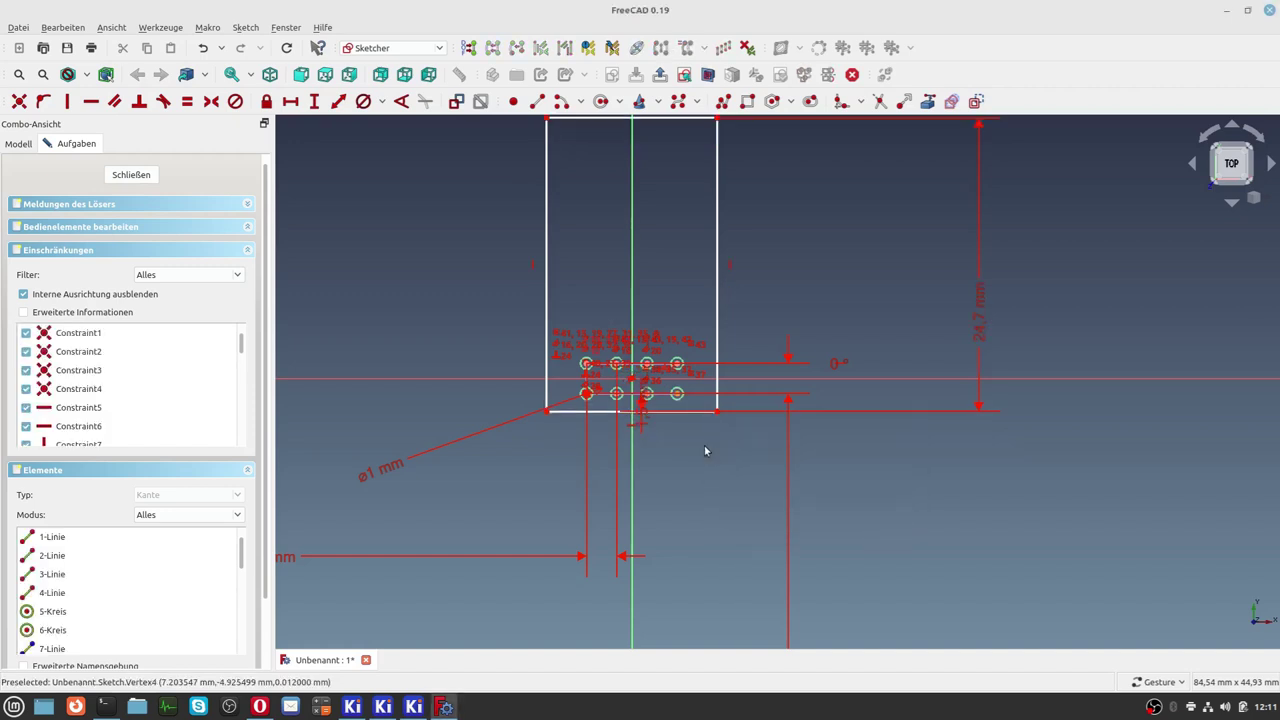
{"action": "scroll", "coordinate": [705, 450], "scroll_direction": "up", "scroll_amount": 5}
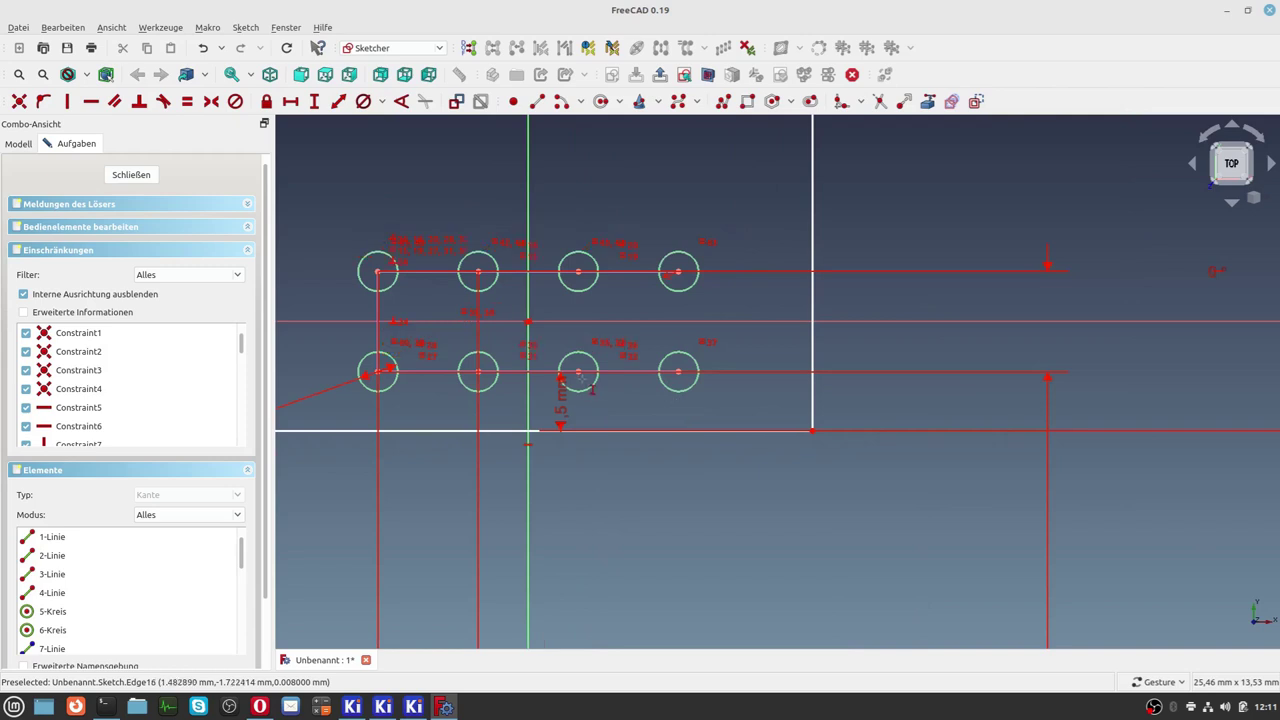
{"action": "mouse_move", "coordinate": [560, 413]}
{"action": "left_mouse_down"}
{"action": "mouse_move", "coordinate": [728, 458]}
{"action": "mouse_move", "coordinate": [875, 542]}
{"action": "mouse_move", "coordinate": [930, 545]}
{"action": "left_mouse_up"}
Set the horizontal distance between the lower-right pin centre and the outline's lower-right corner to 3.28 mm, with its dimension below the outline.
{"action": "scroll", "coordinate": [608, 541], "scroll_direction": "down", "scroll_amount": 2}
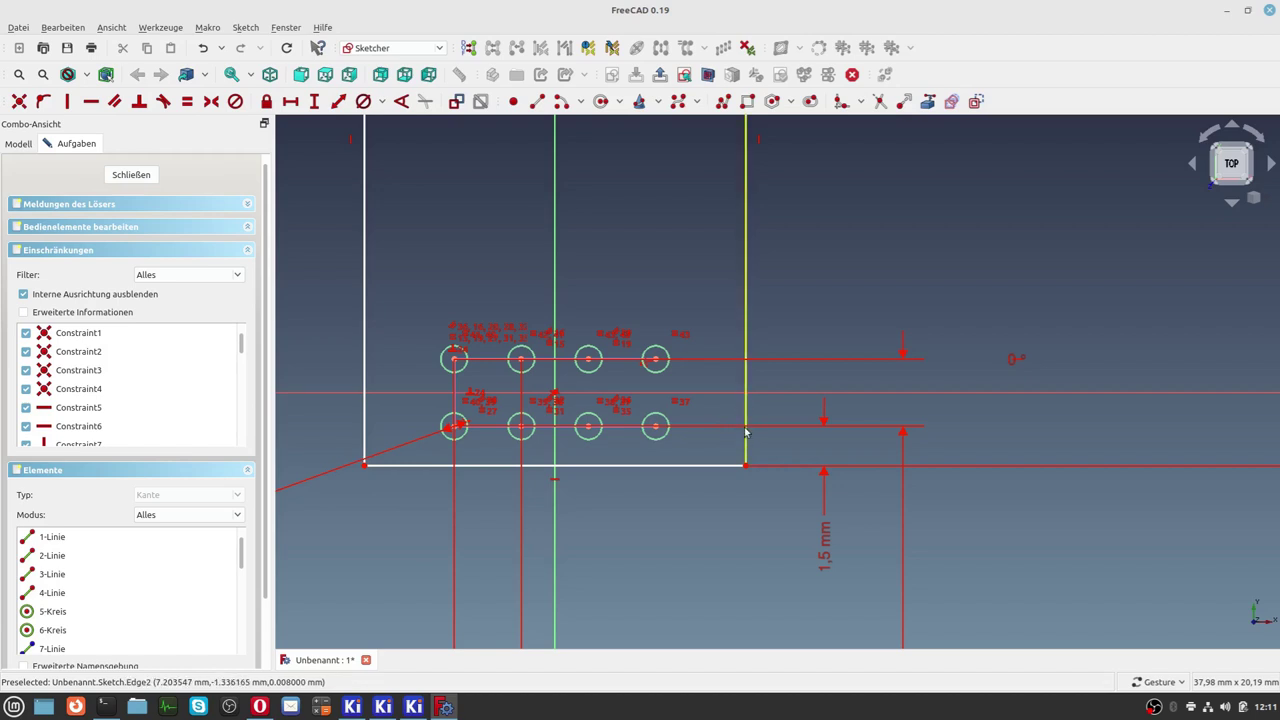
{"action": "left_click", "coordinate": [290, 101]}
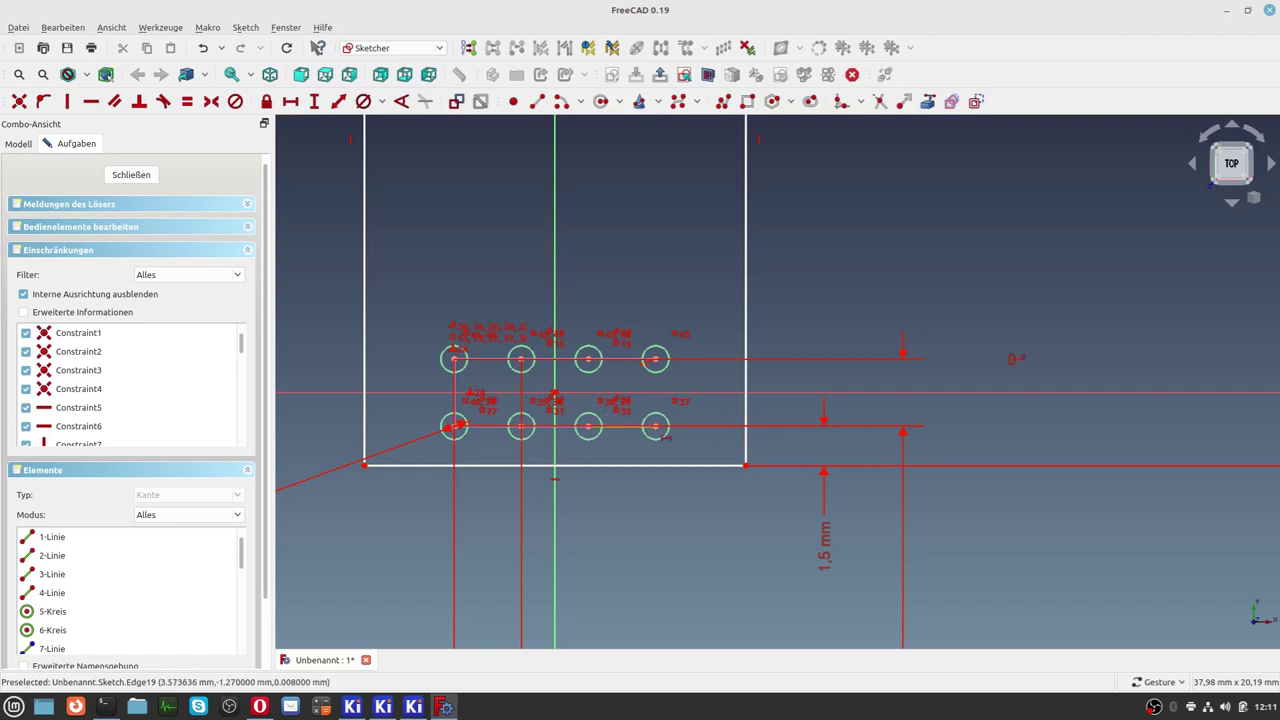
{"action": "left_click", "coordinate": [655, 428]}
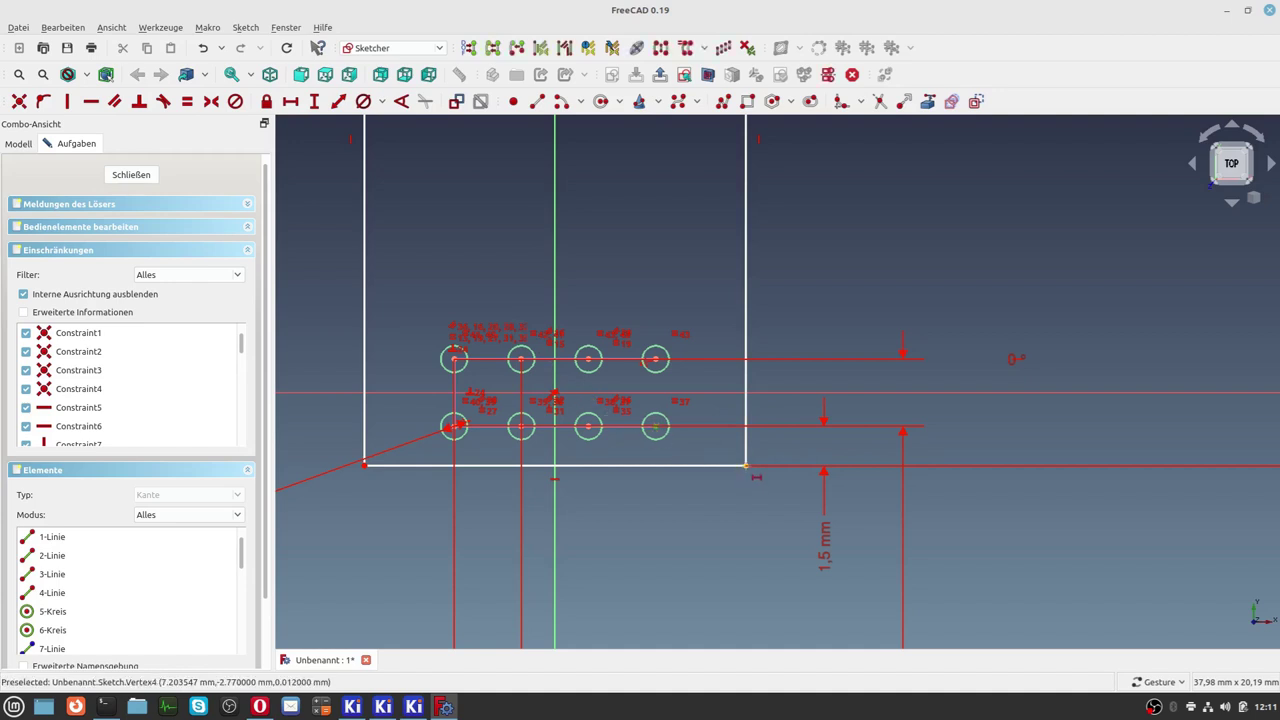
{"action": "left_click", "coordinate": [745, 467]}
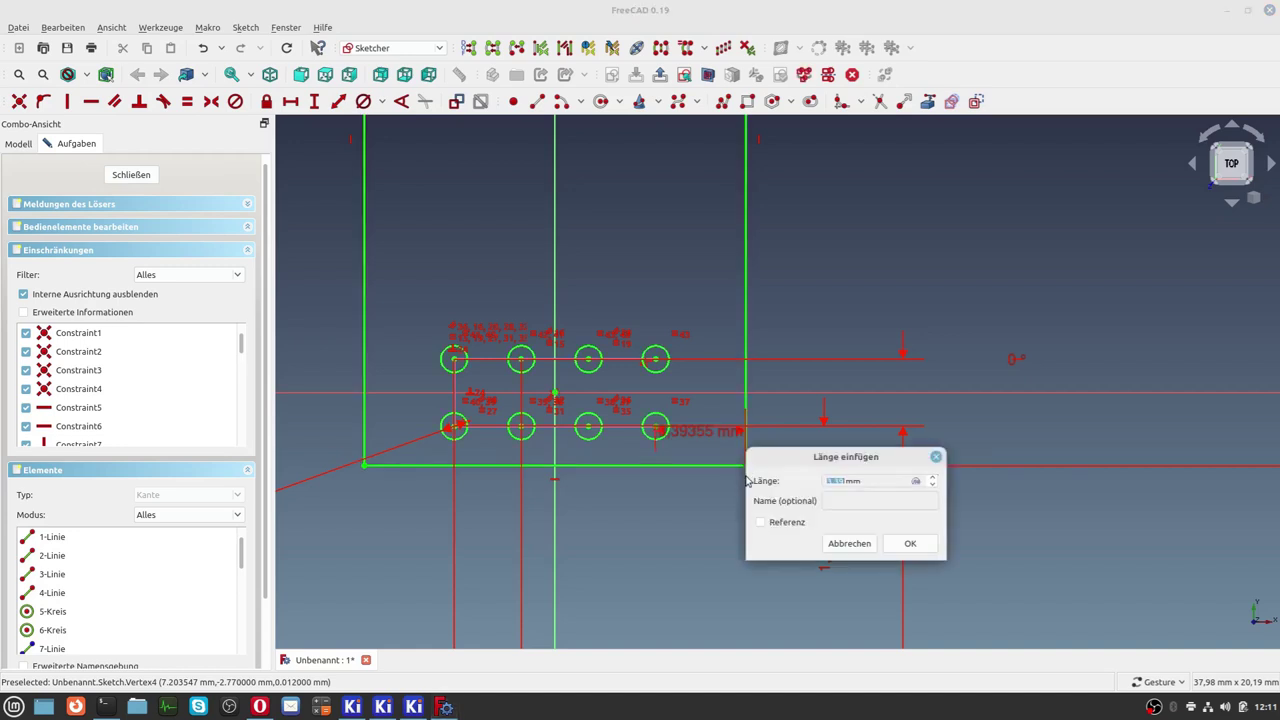
{"action": "type", "text": "1"}
{"action": "key", "text": "Return"}
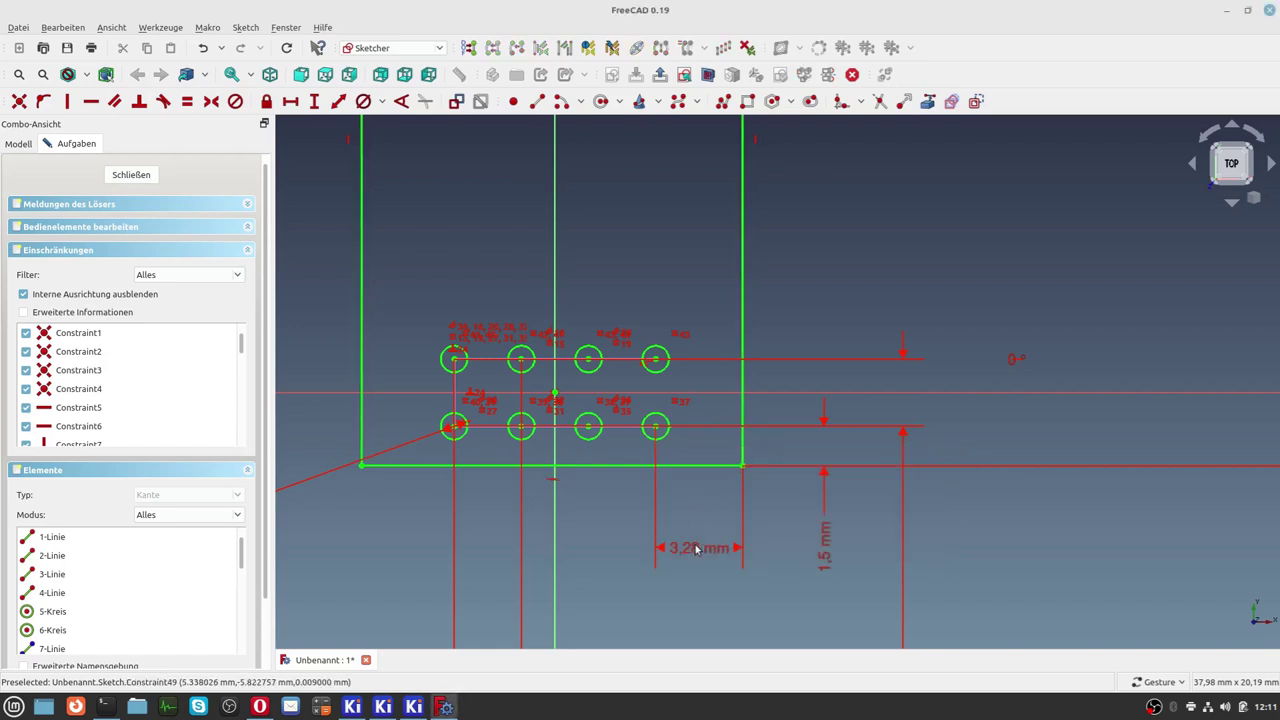
{"action": "scroll", "coordinate": [295, 460], "scroll_direction": "down", "scroll_amount": 5}
{"action": "right_click_drag", "start_coordinate": [286, 426], "coordinate": [630, 350]}
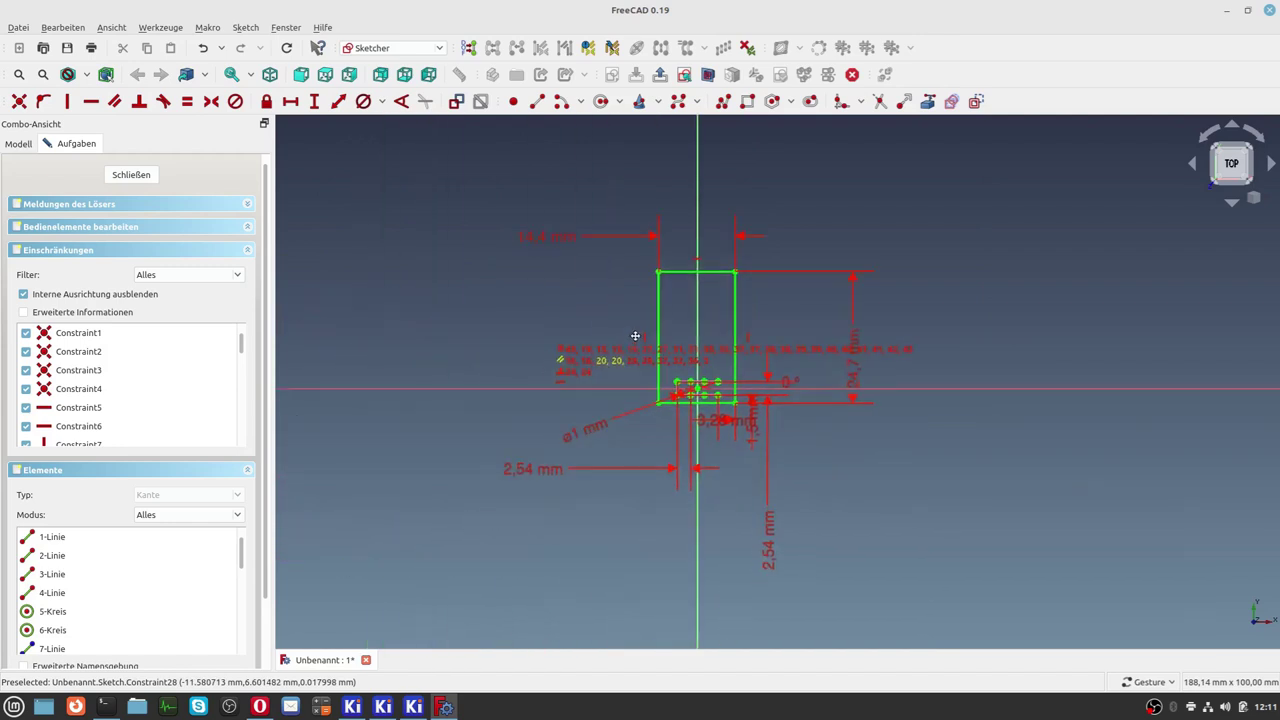
{"action": "scroll", "coordinate": [672, 365], "scroll_direction": "up", "scroll_amount": 4}
{"action": "scroll", "coordinate": [677, 365], "scroll_direction": "down", "scroll_amount": 2}
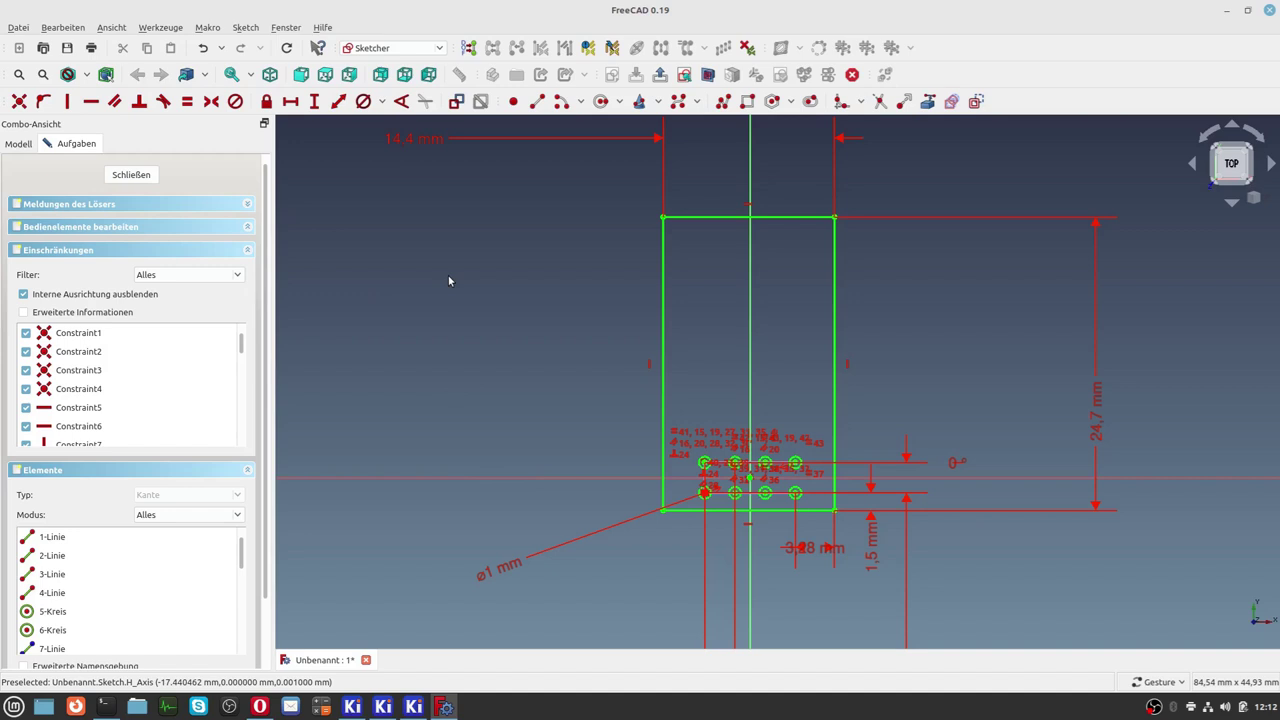
Check the default pad properties in the KiCad Footprint Editor without changing them, and bring up the ESP-01 specification PDF in the browser.
{"action": "left_click", "coordinate": [414, 707]}
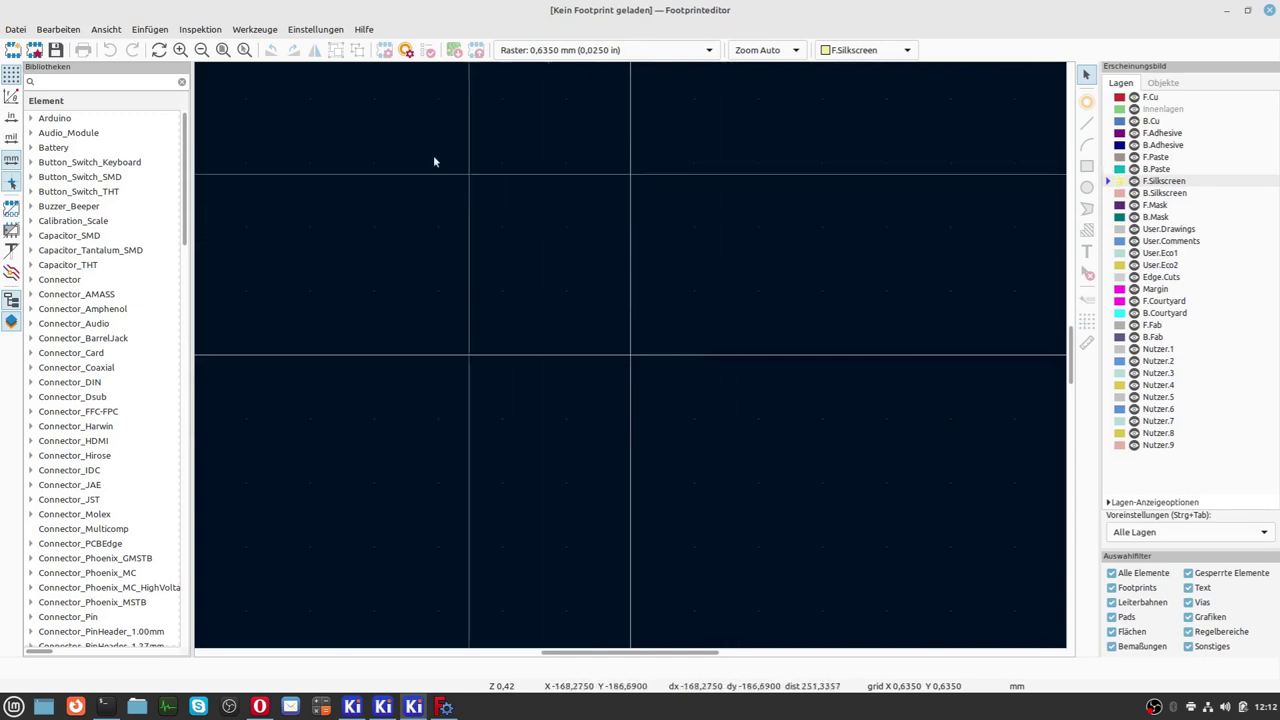
{"action": "left_click", "coordinate": [407, 52]}
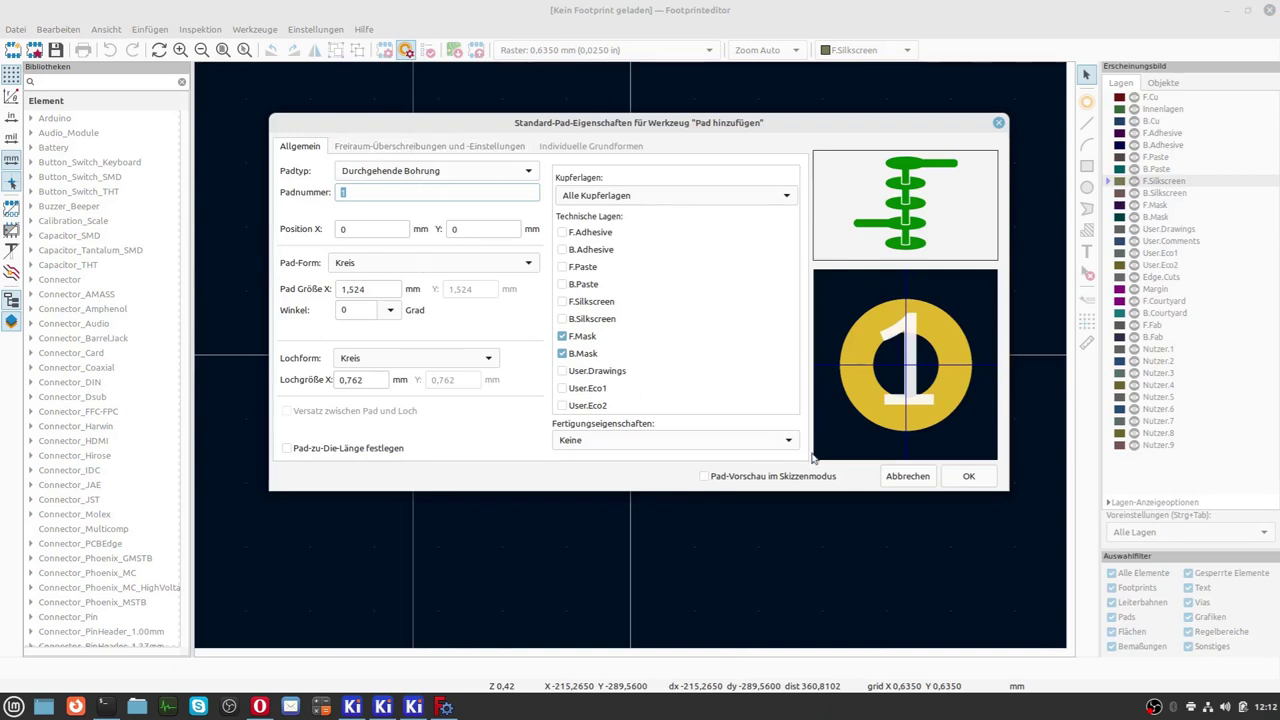
{"action": "left_click", "coordinate": [909, 477]}
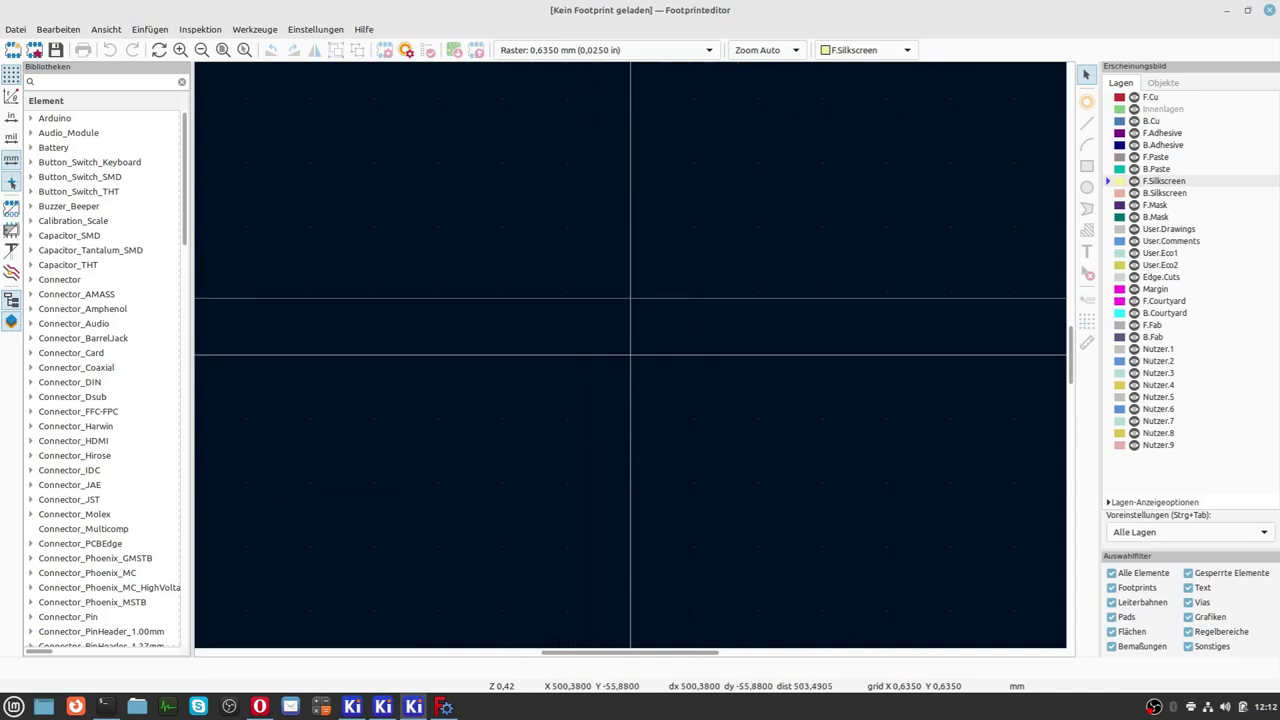
{"action": "key", "text": "alt+Tab"}
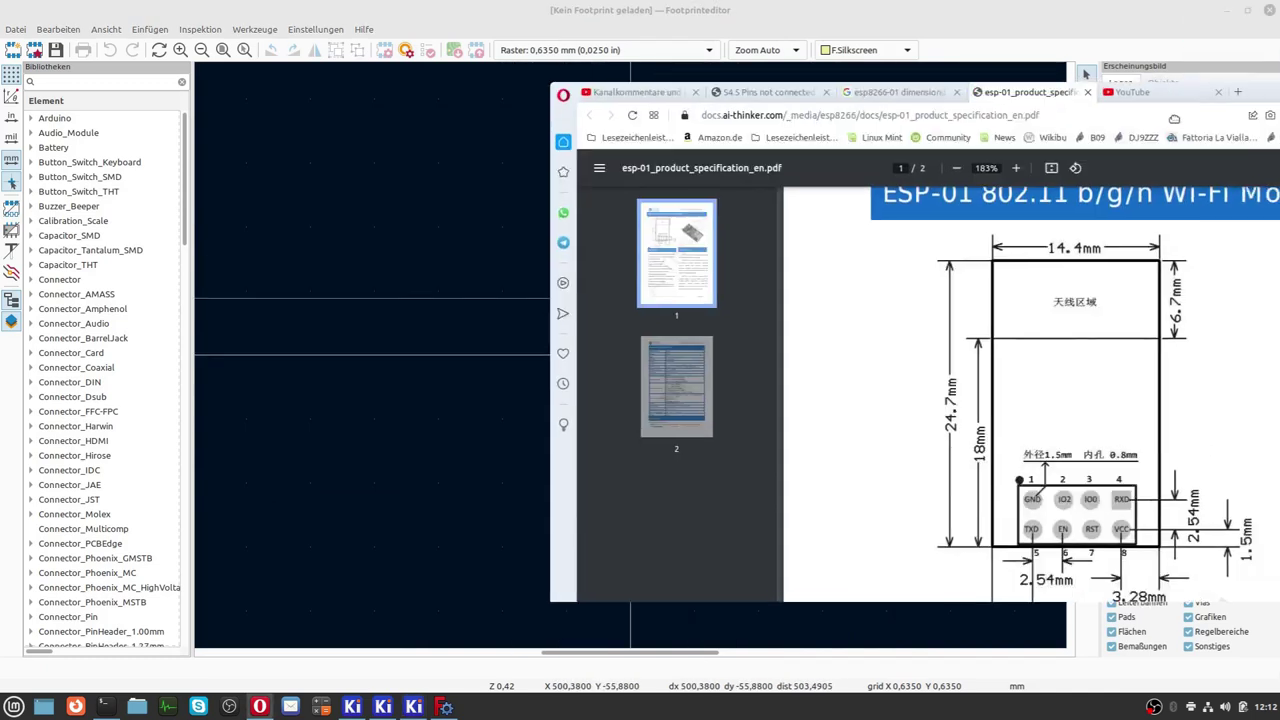